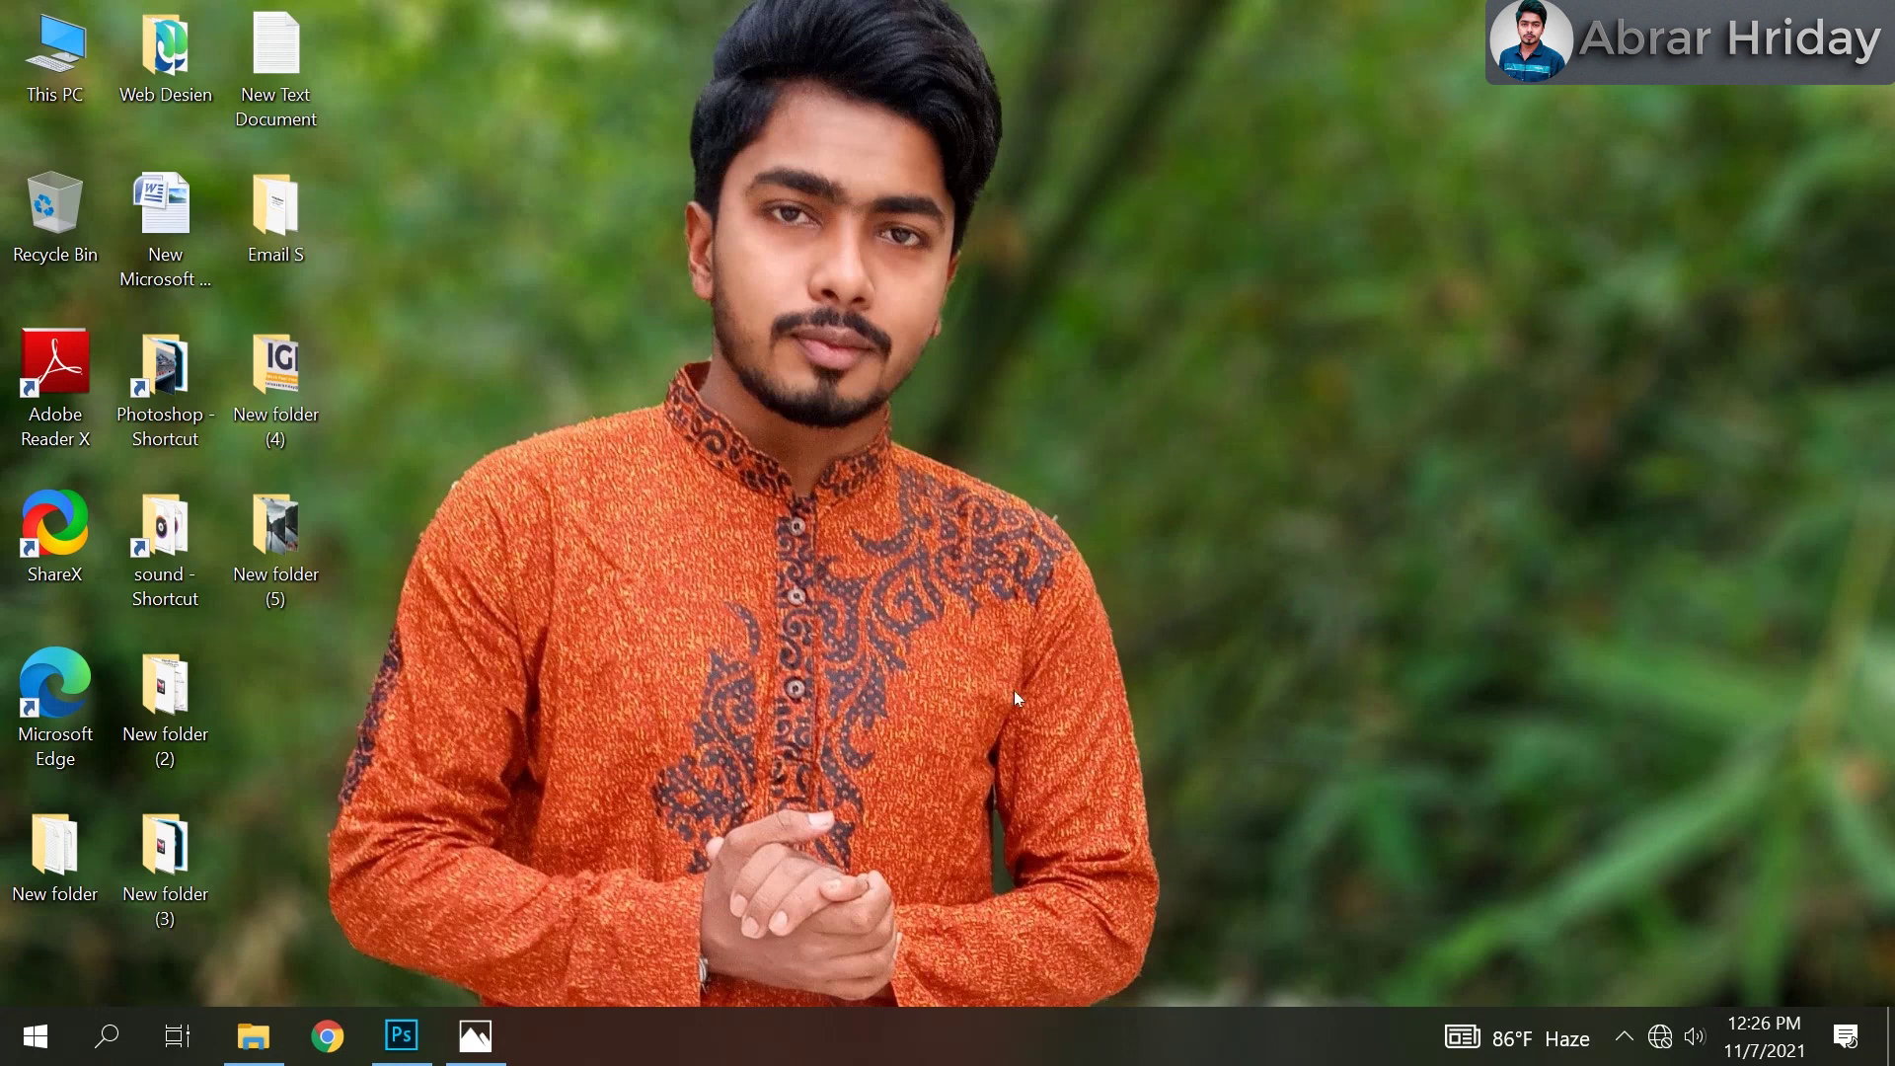
Open the craig-whitehead street photo of the man with an umbrella in Photoshop from File Explorer.
left_click(475, 1035)
left_click(254, 1036)
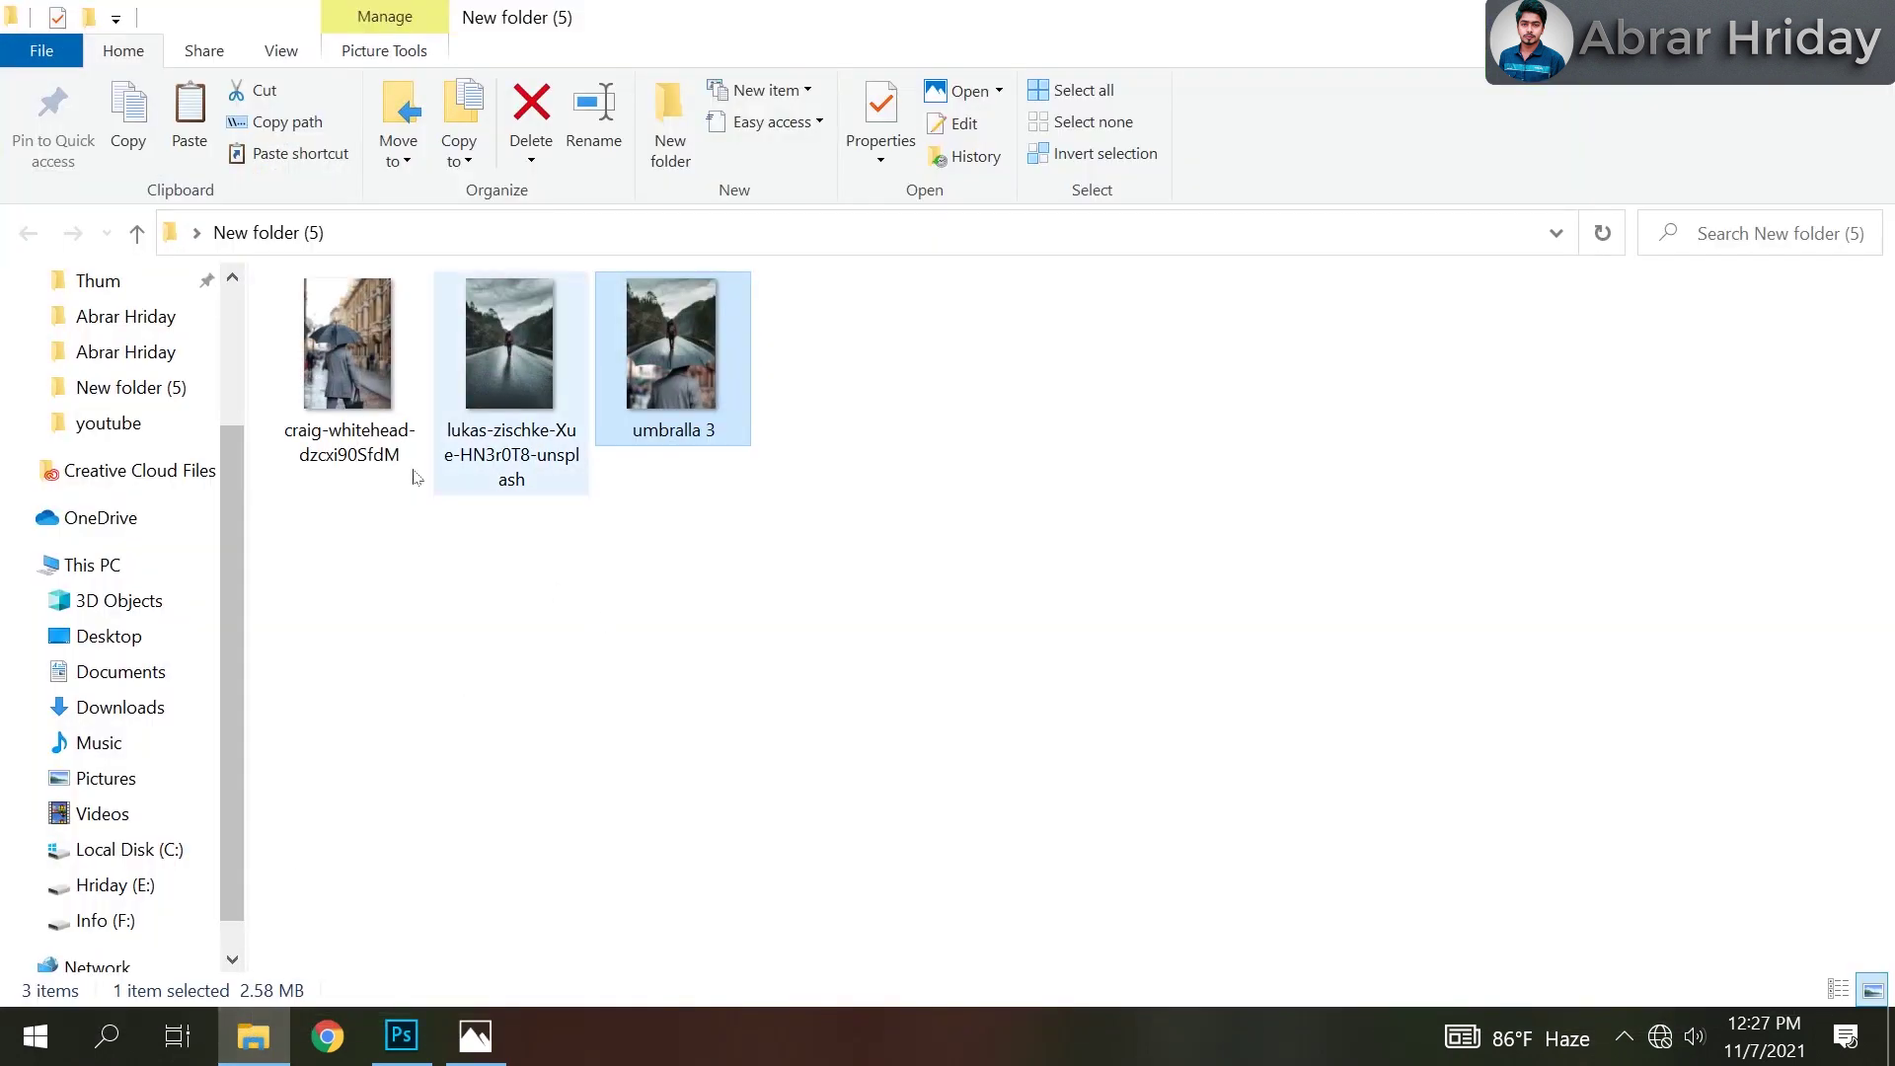
left_click(588, 677)
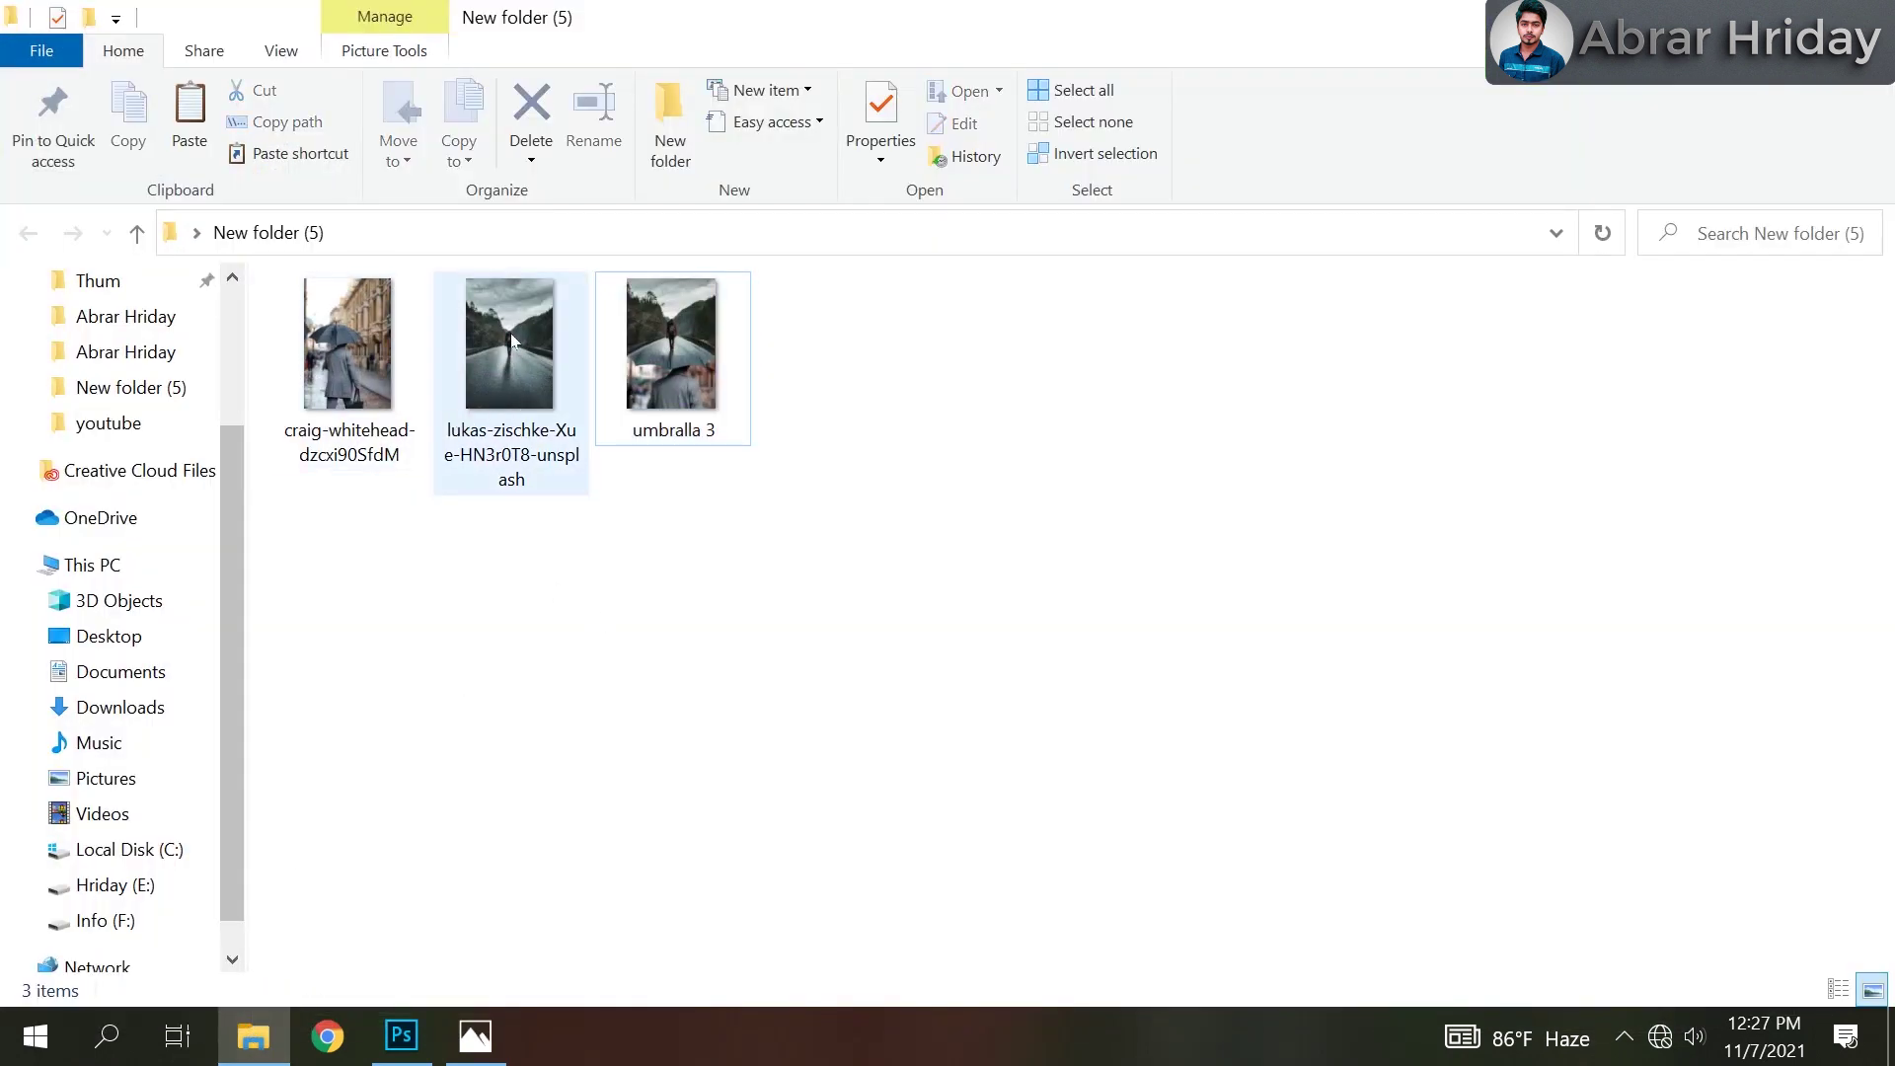
left_click(636, 410)
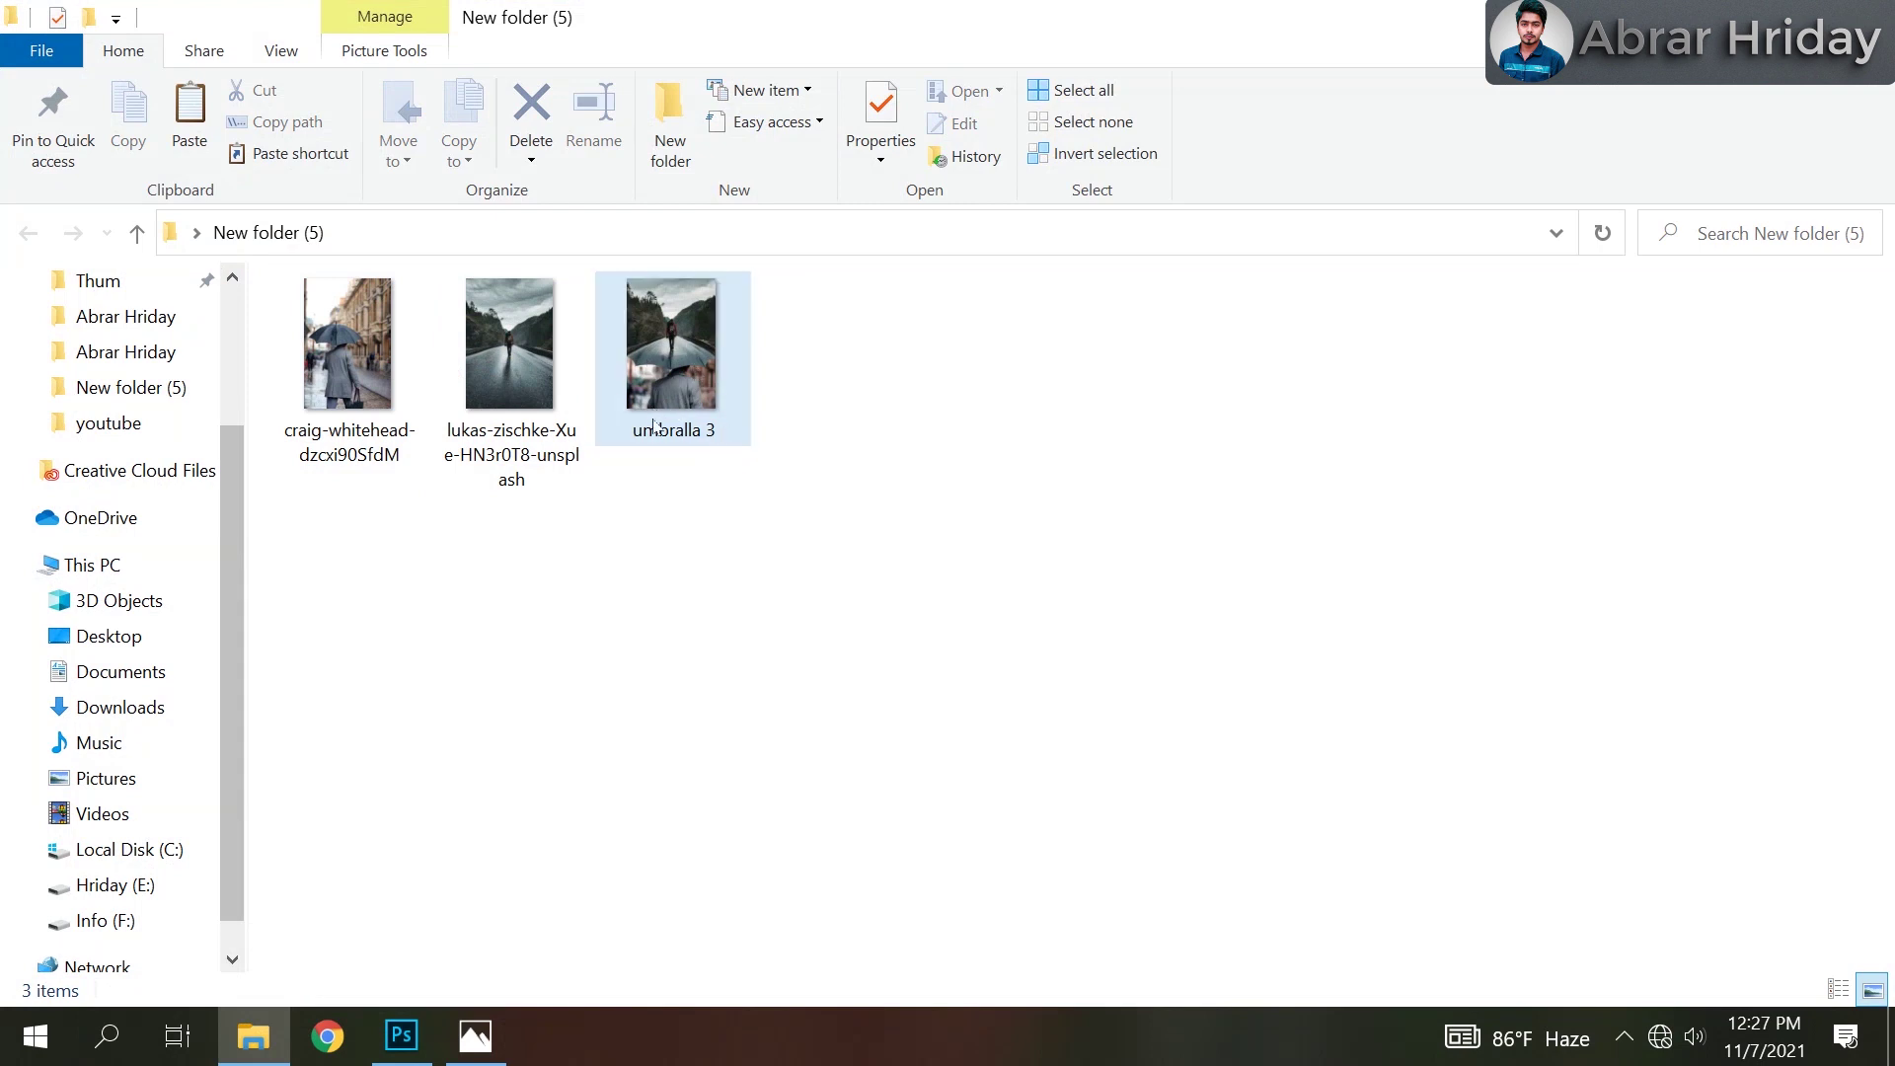
left_click_drag(698, 383, 685, 487)
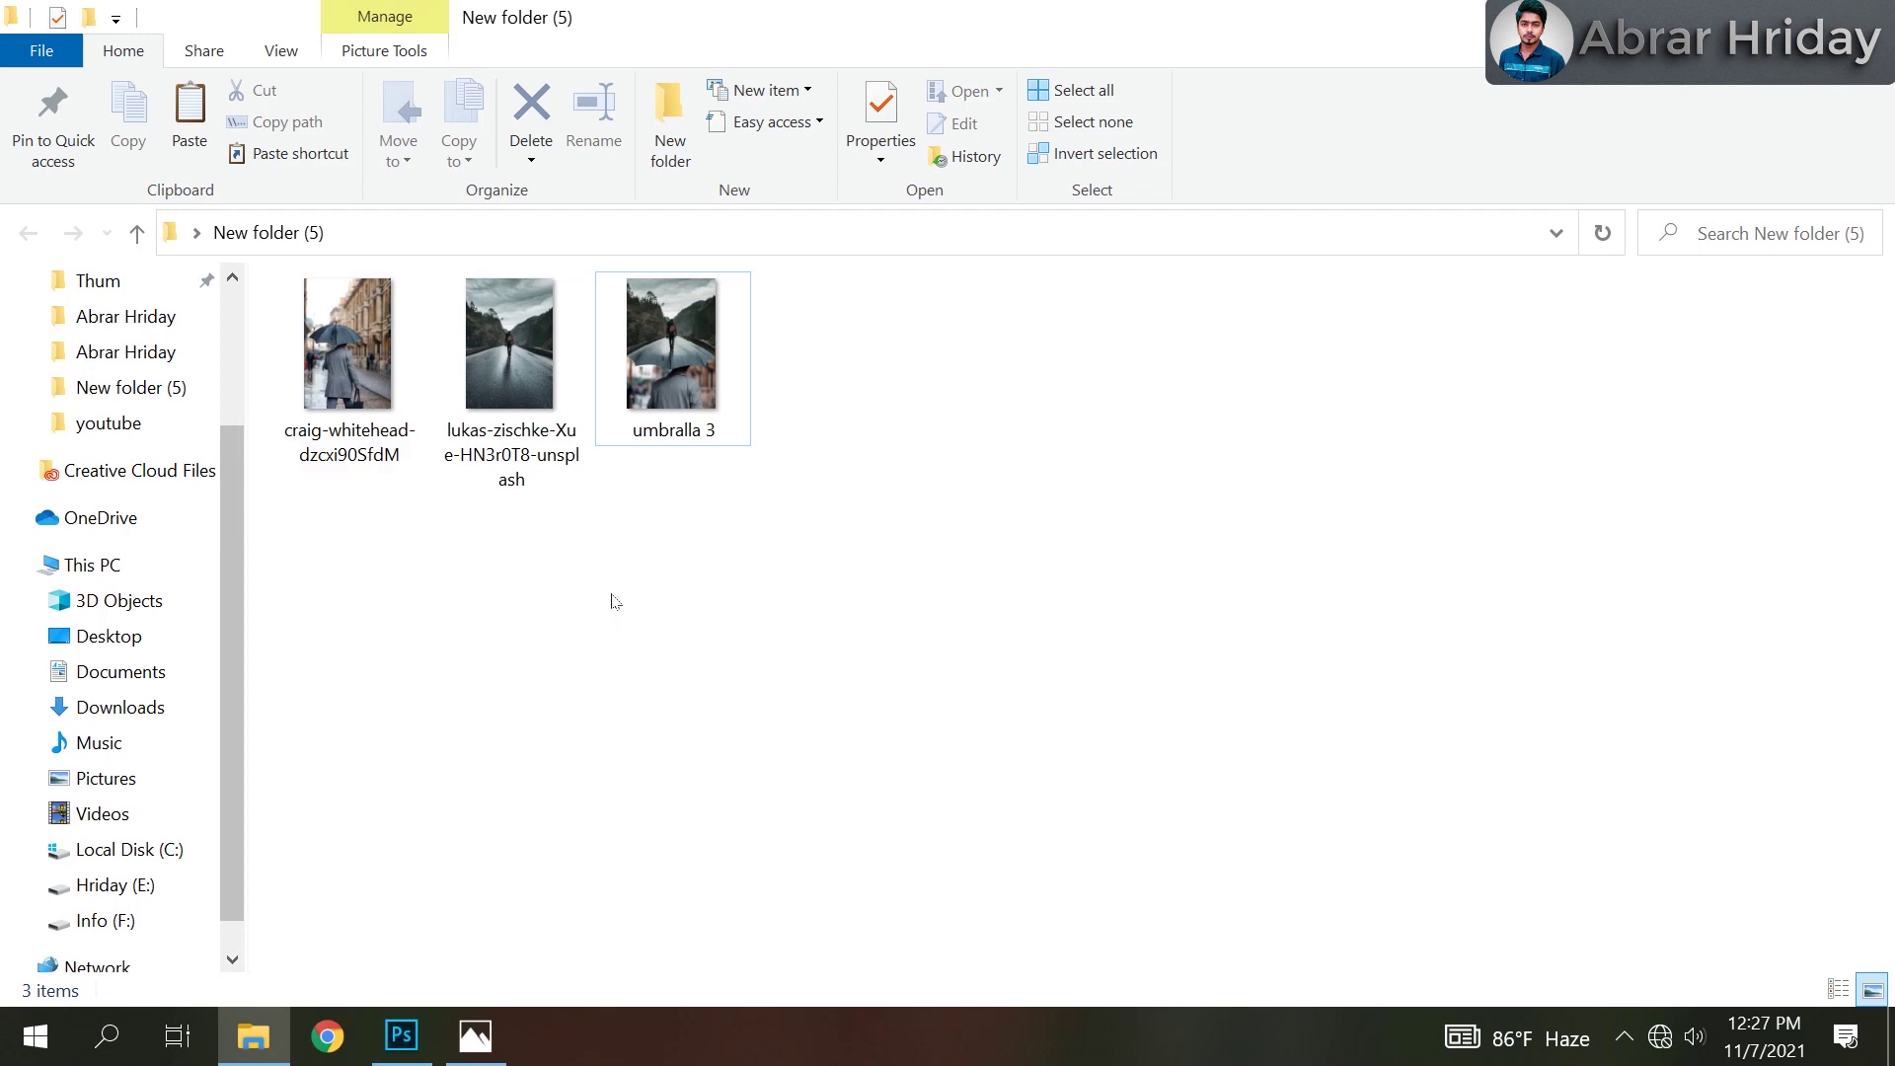
left_click(332, 349)
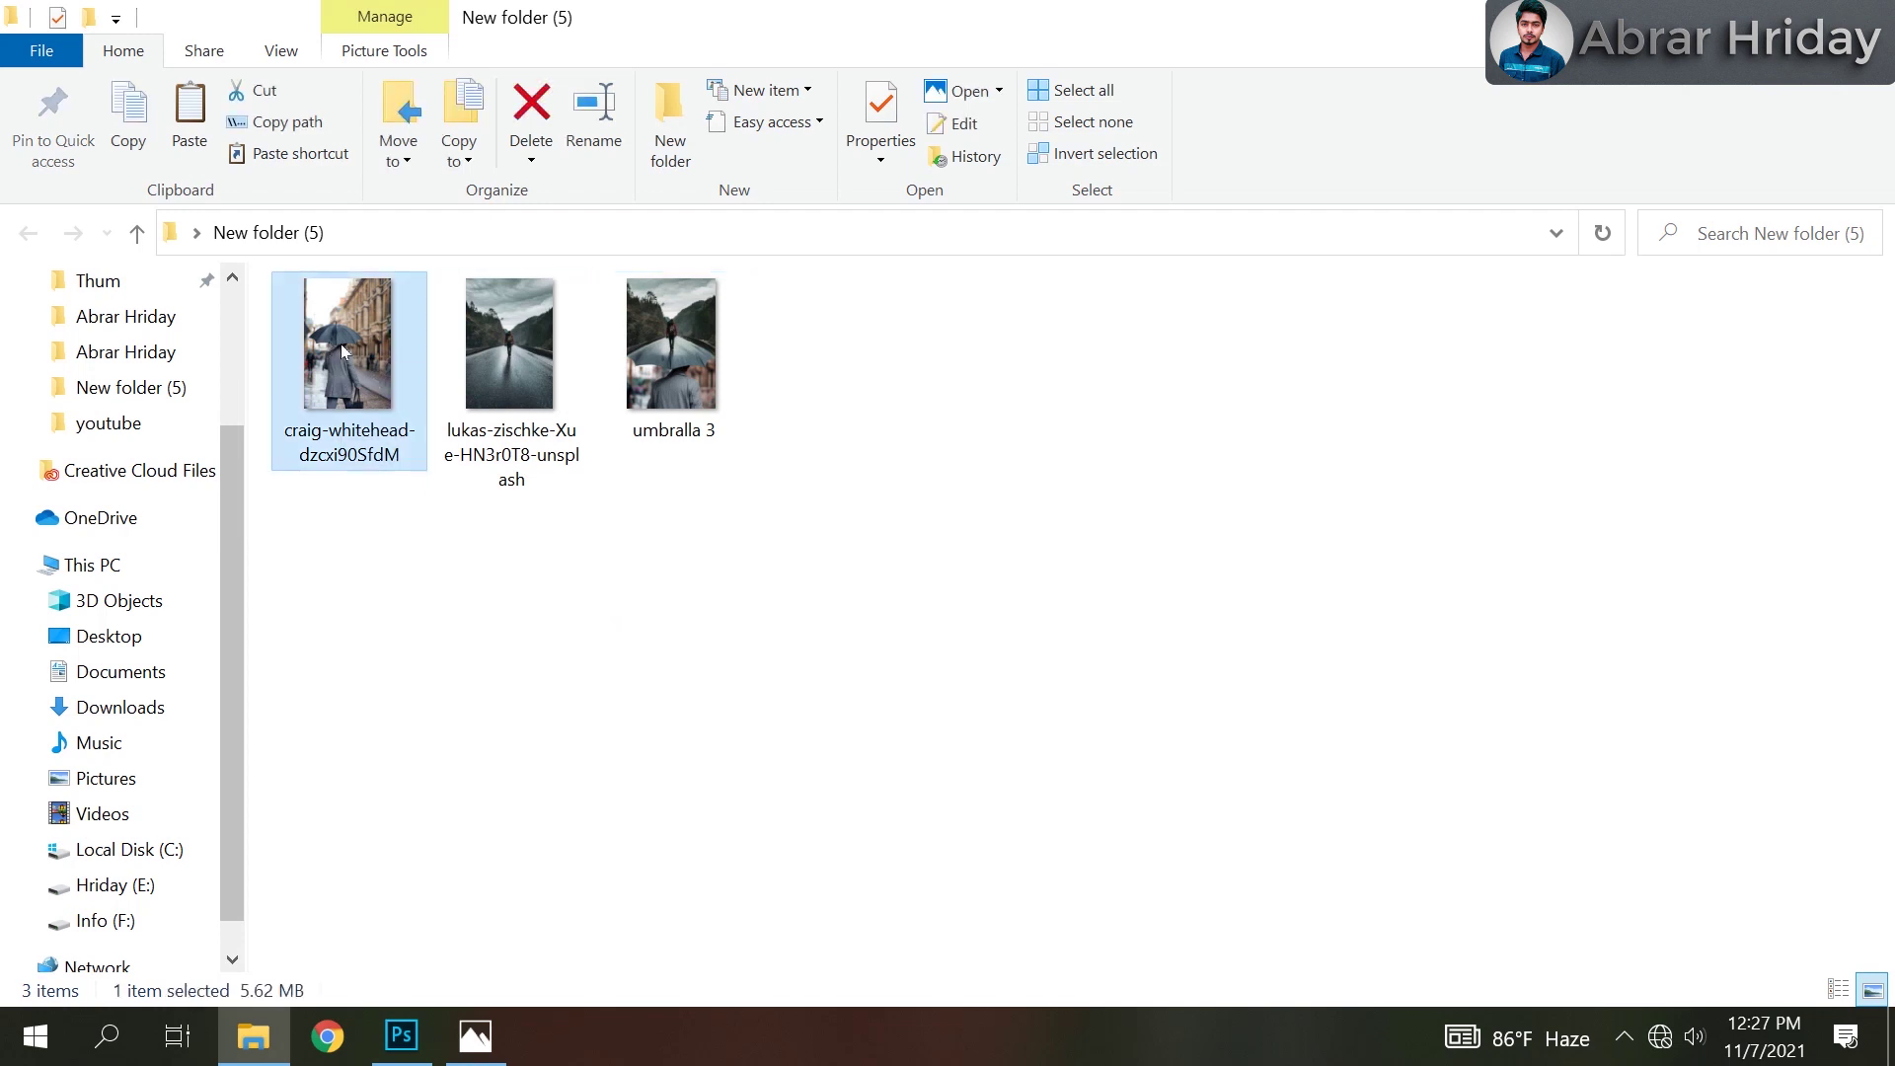
mouse_move(340, 351)
left_mouse_down()
mouse_move(394, 1022)
mouse_move(498, 127)
left_mouse_up()
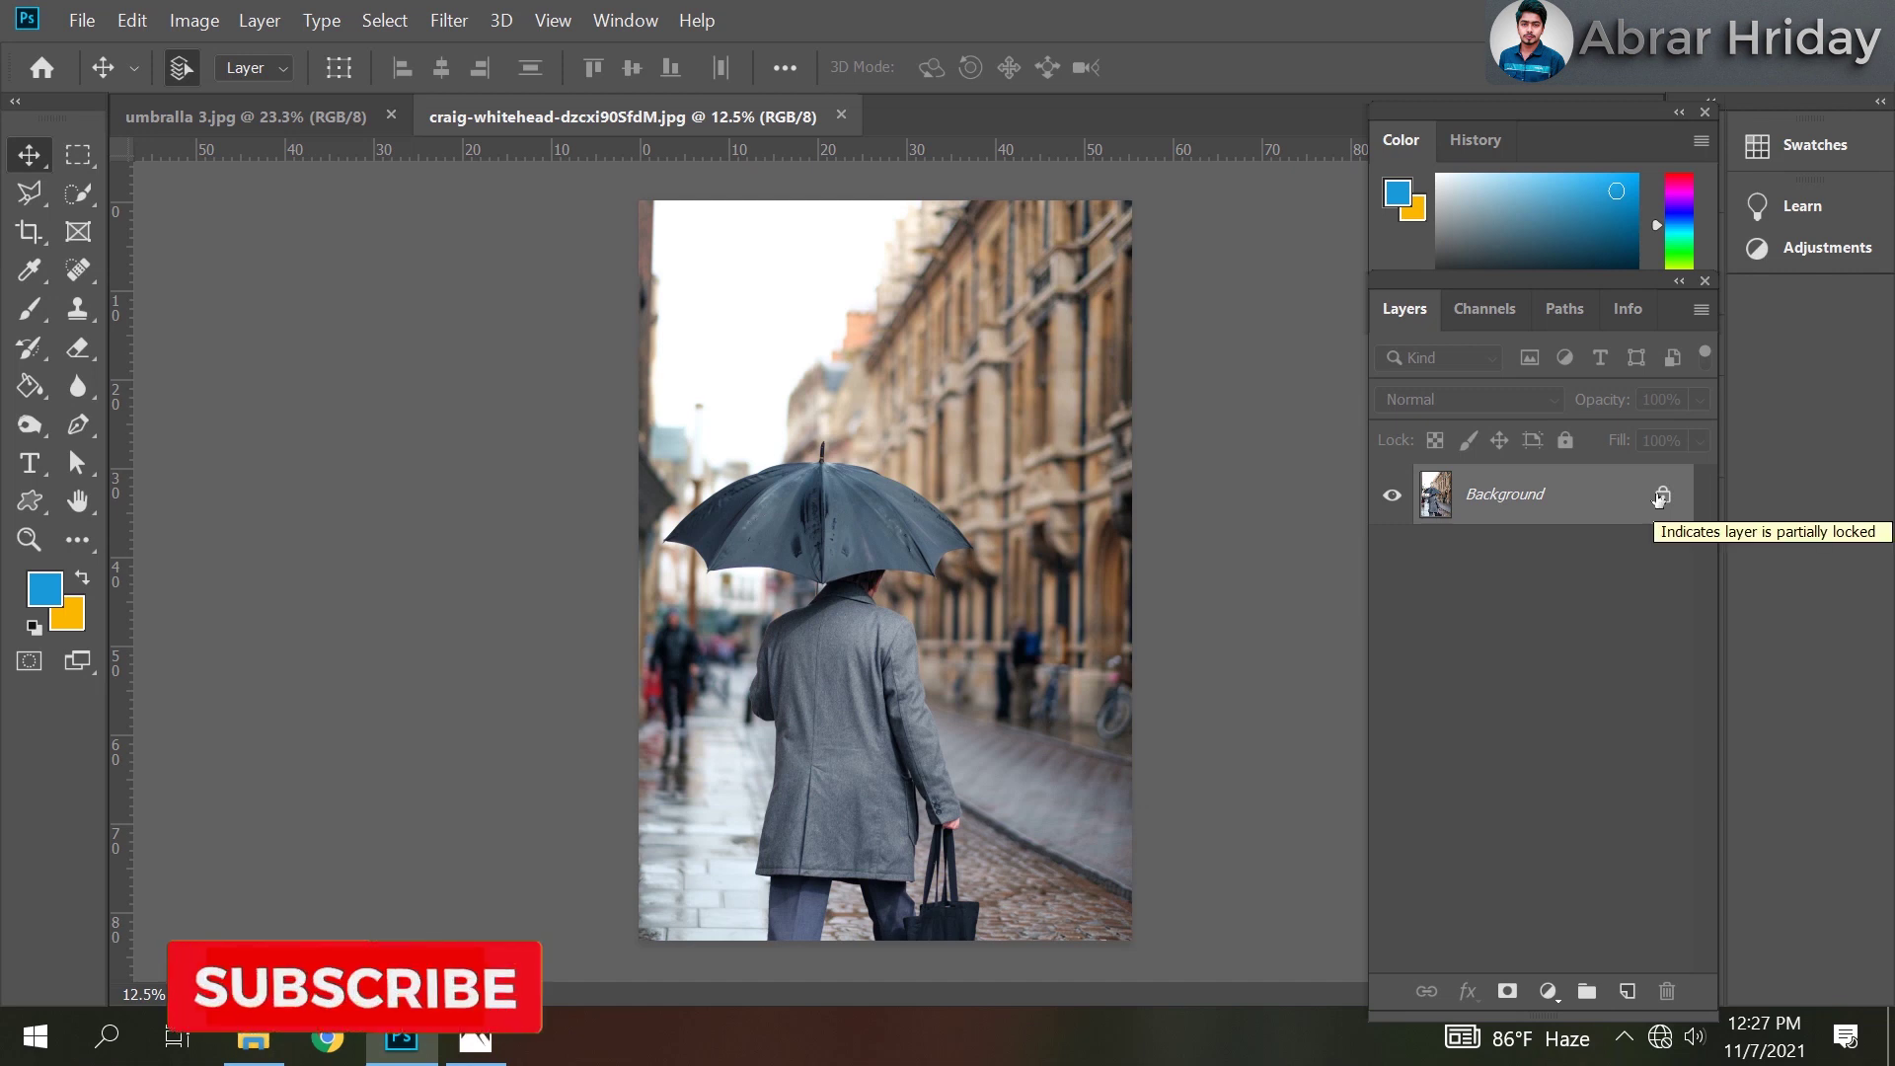
Unlock the Background layer and start enlarging the photo with Free Transform, undoing an accidental rotation.
left_click(1662, 496)
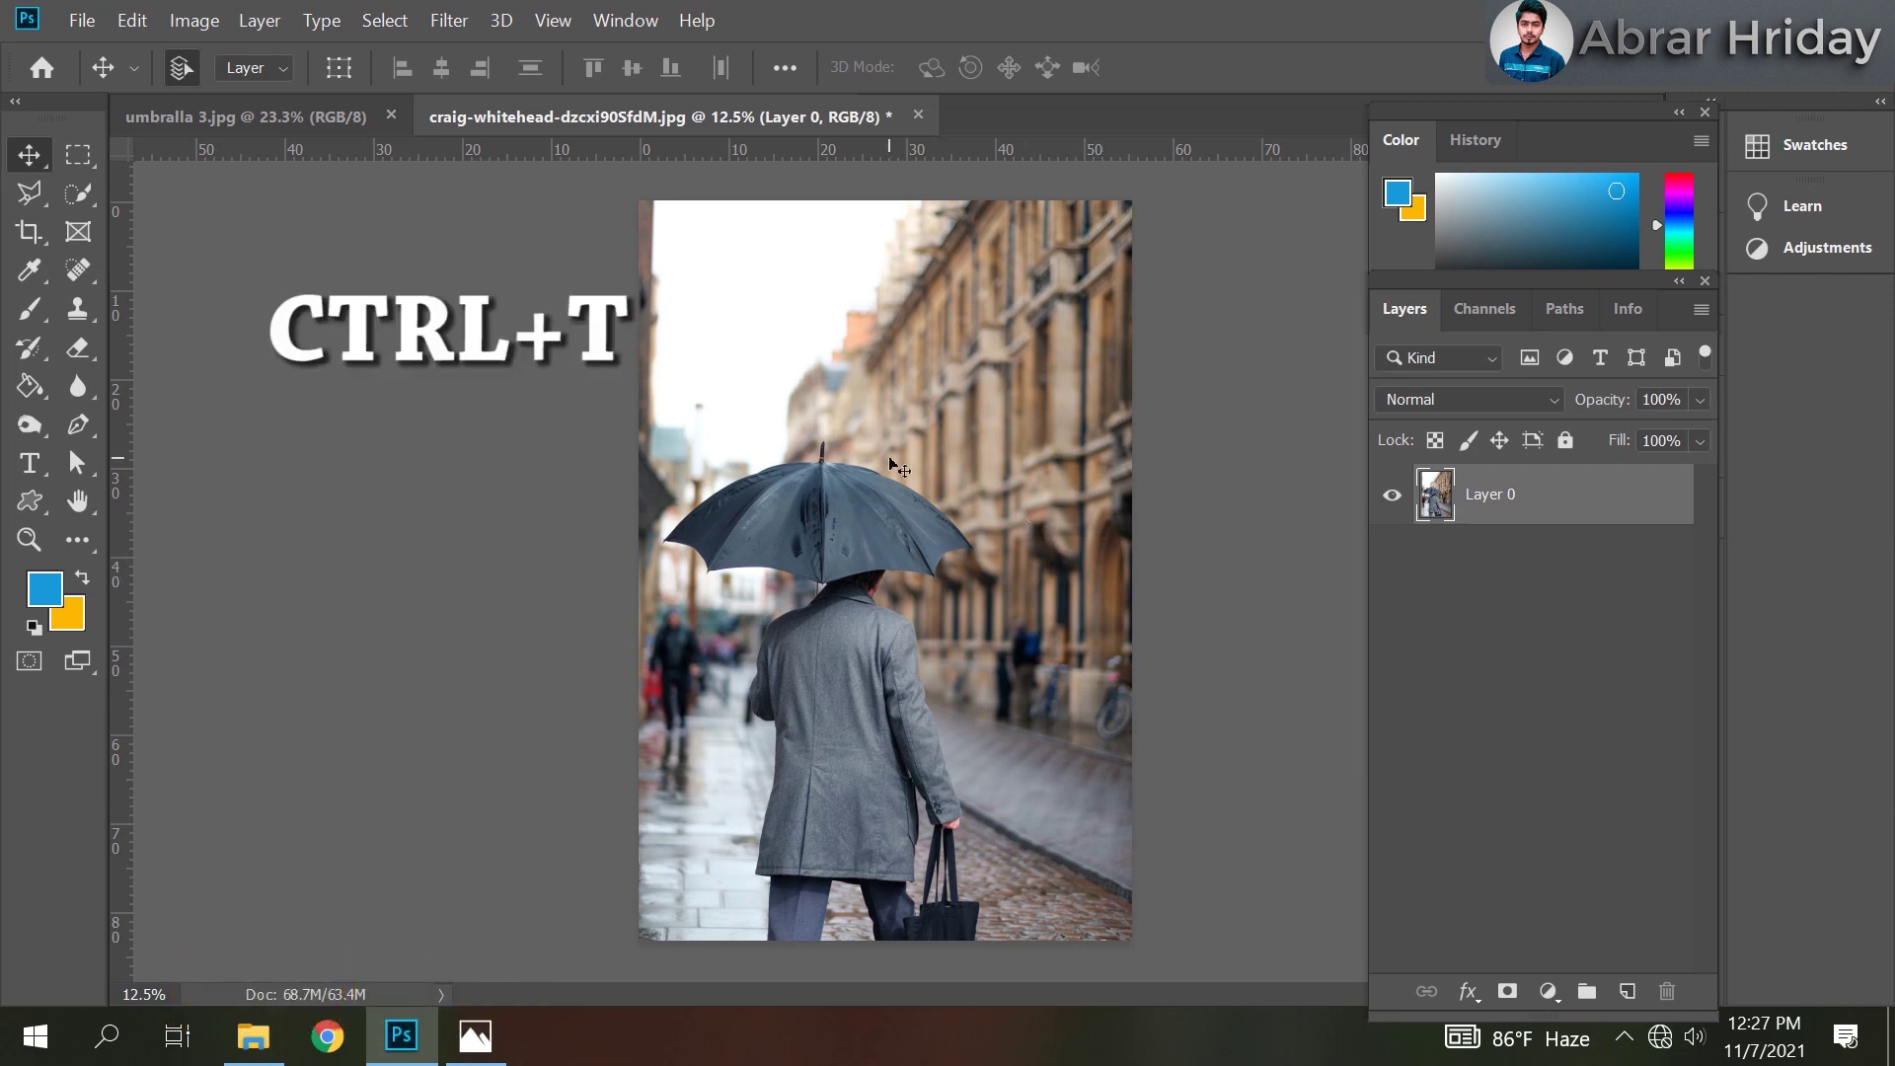
key("ctrl+t")
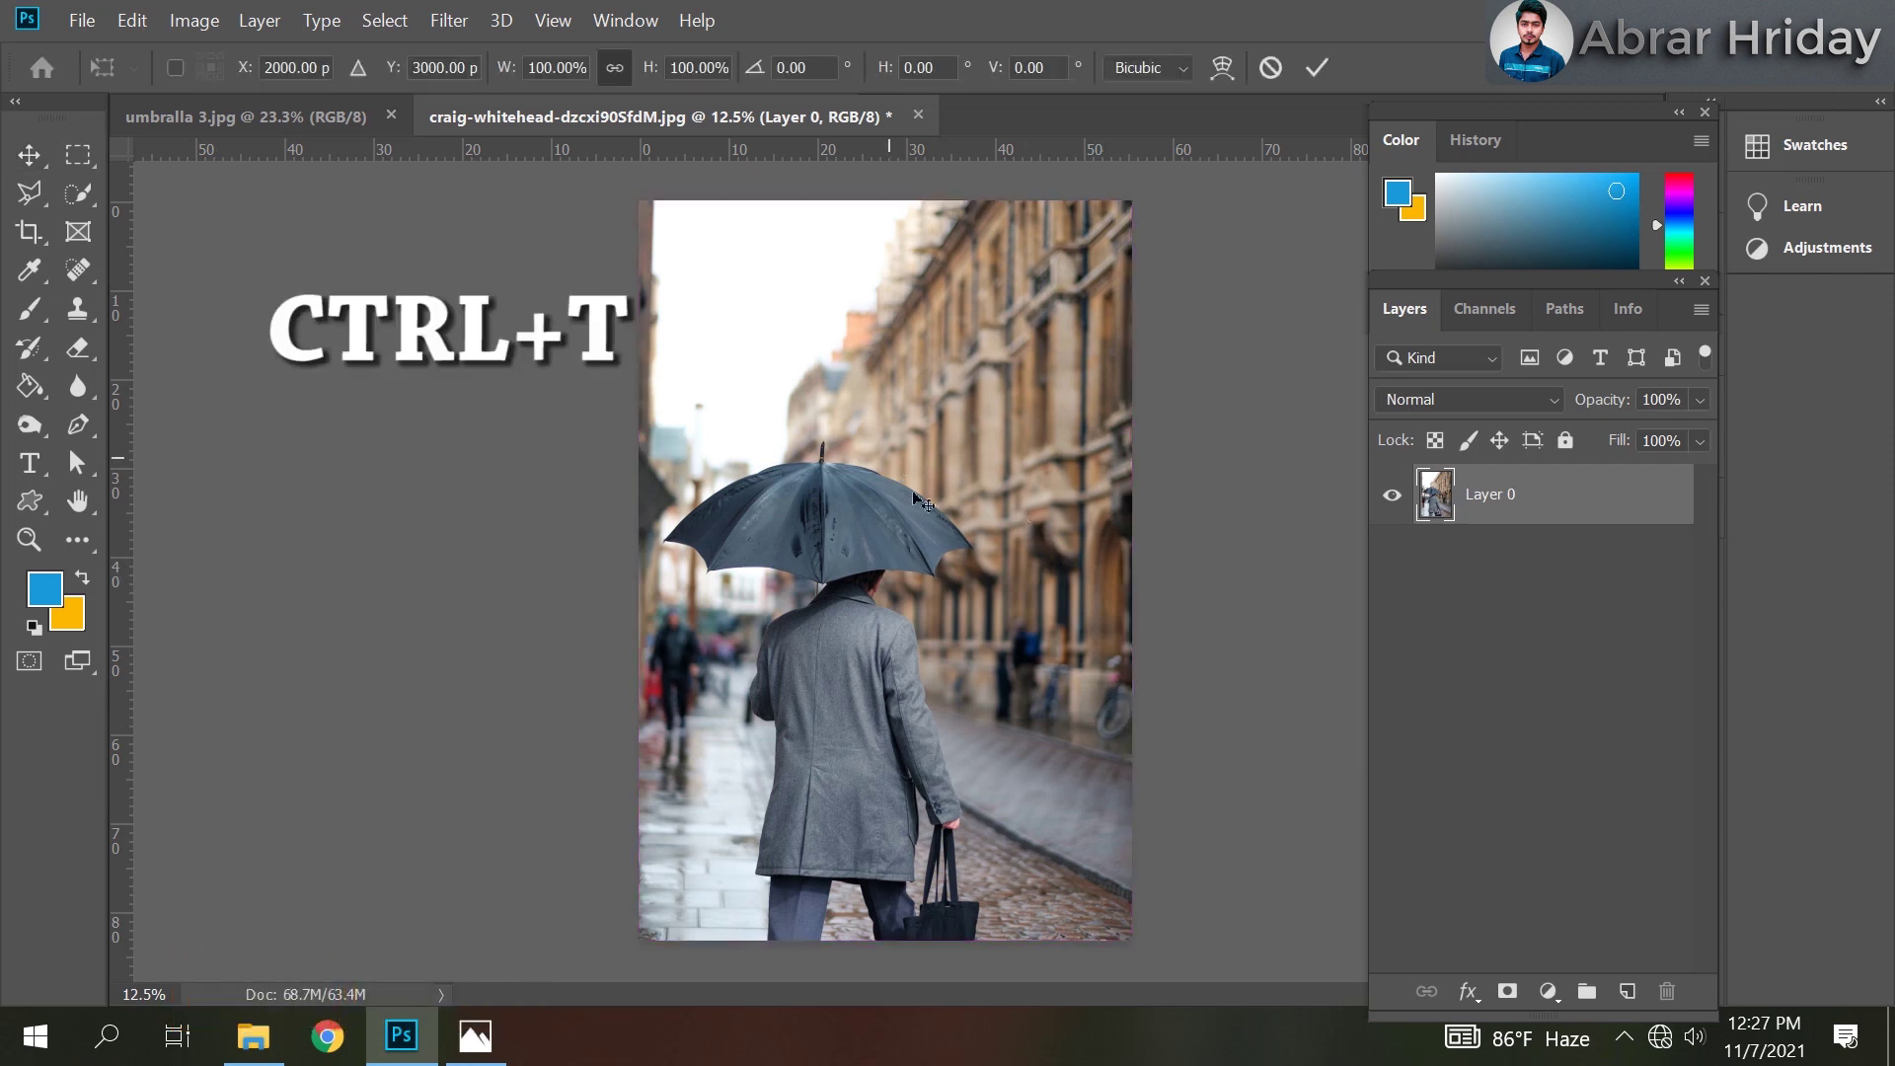
left_click_drag(1194, 573, 1278, 565)
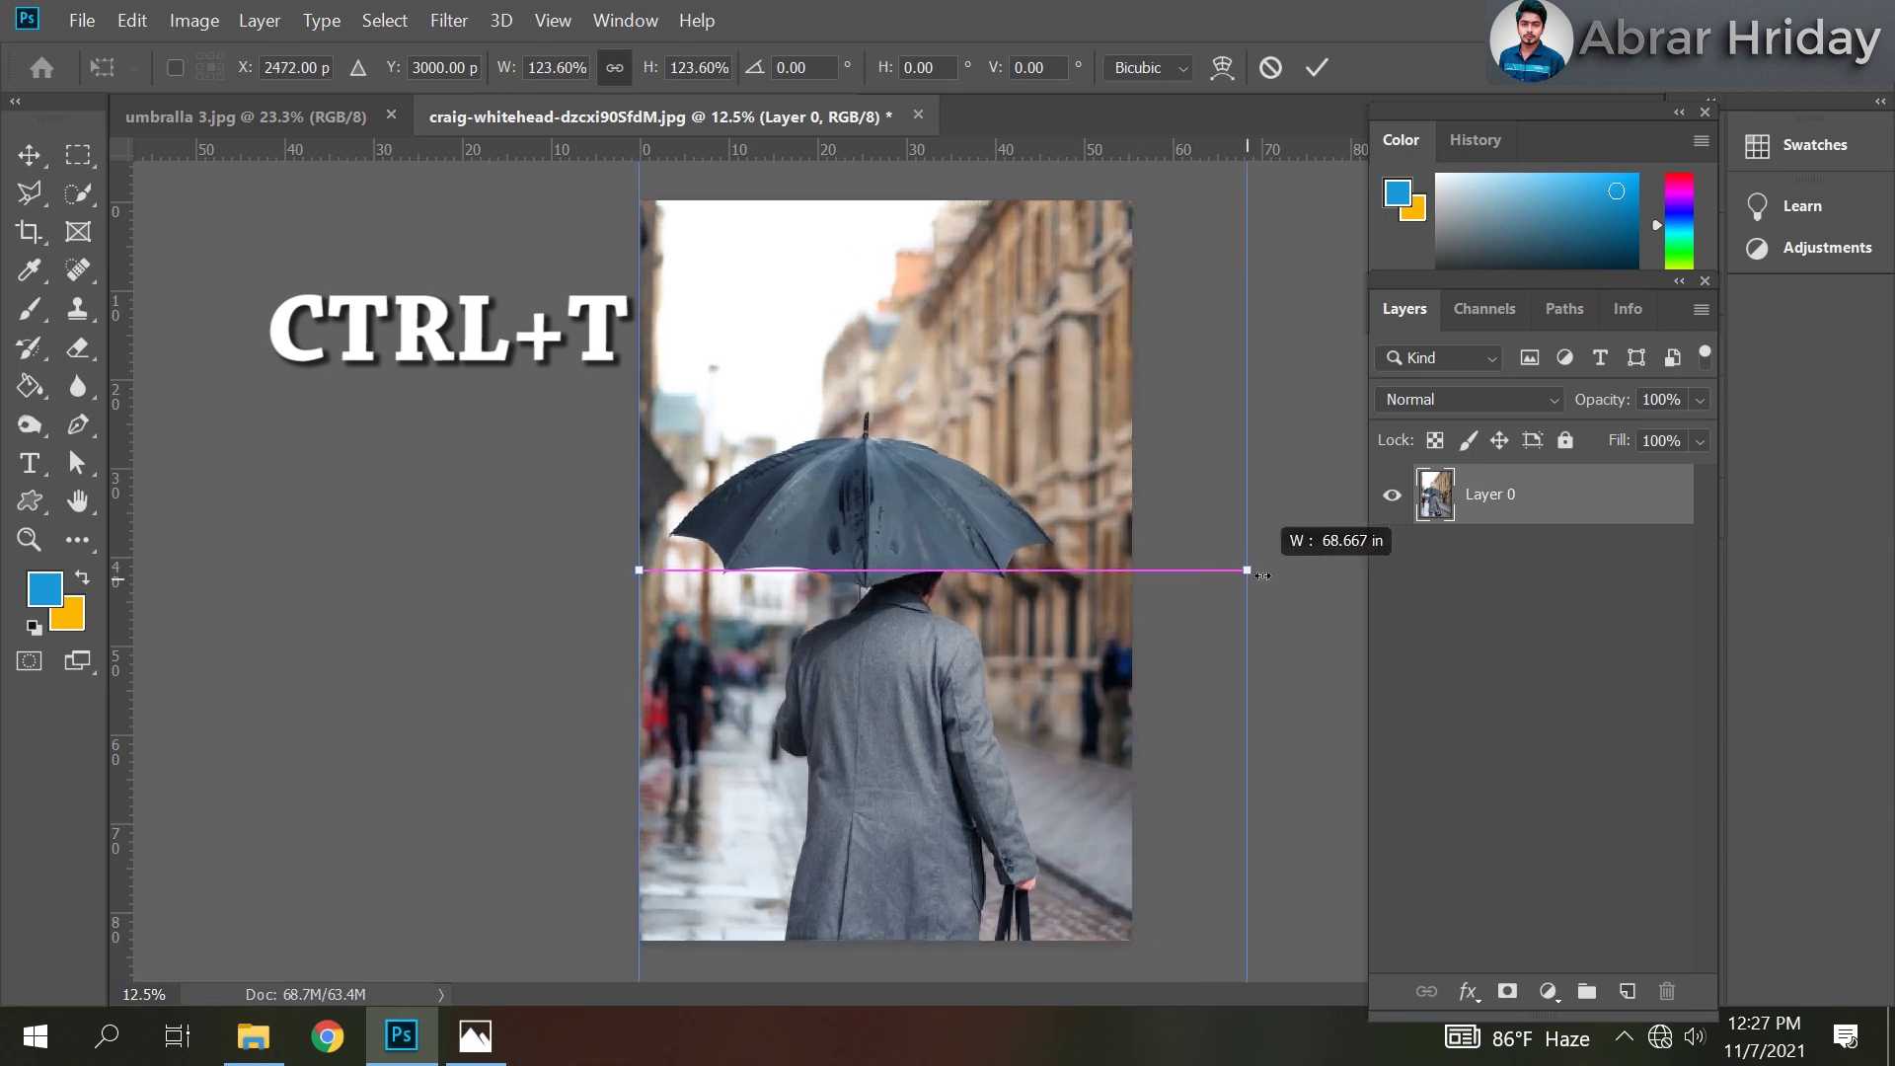
left_click_drag(1059, 549, 1059, 681)
left_click_drag(1300, 701, 1306, 715)
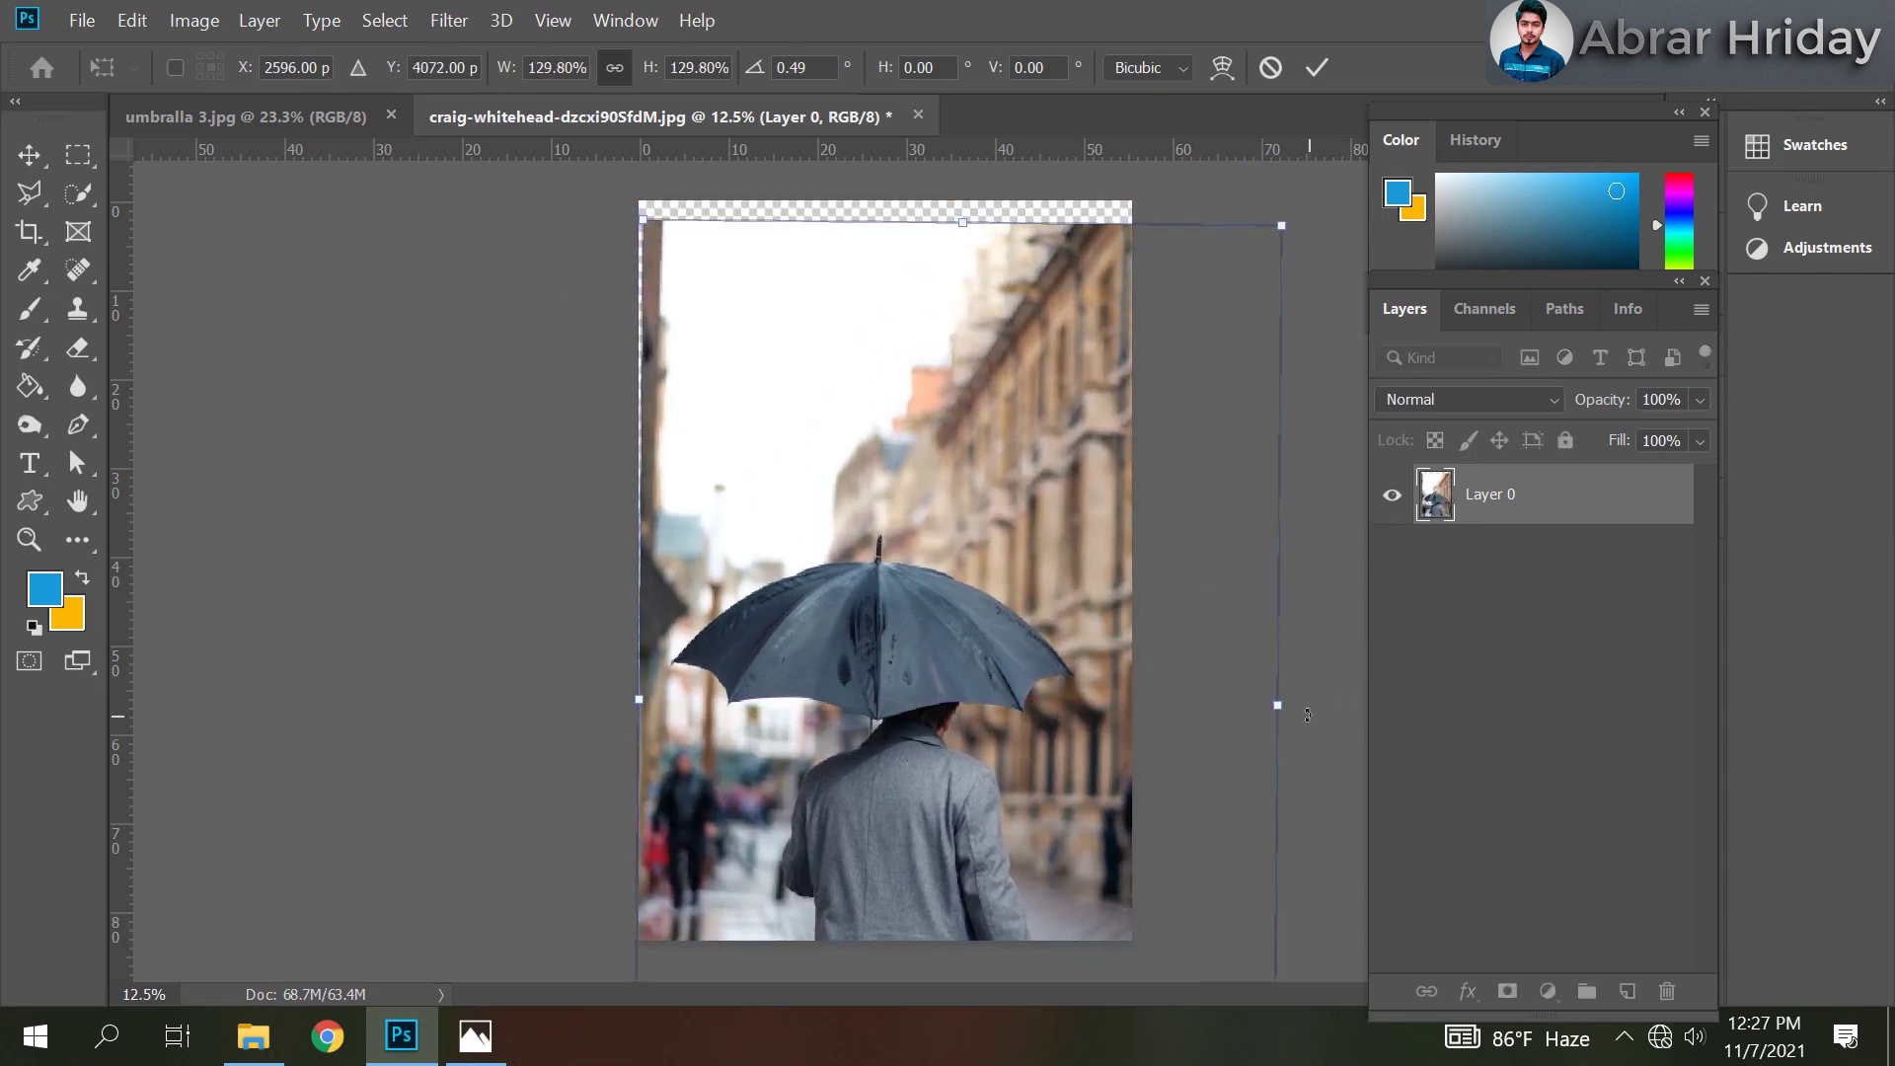
key("ctrl+z")
Scale the photo to about 158% and shift it lower, then apply the transform.
left_click_drag(1277, 703, 1387, 699)
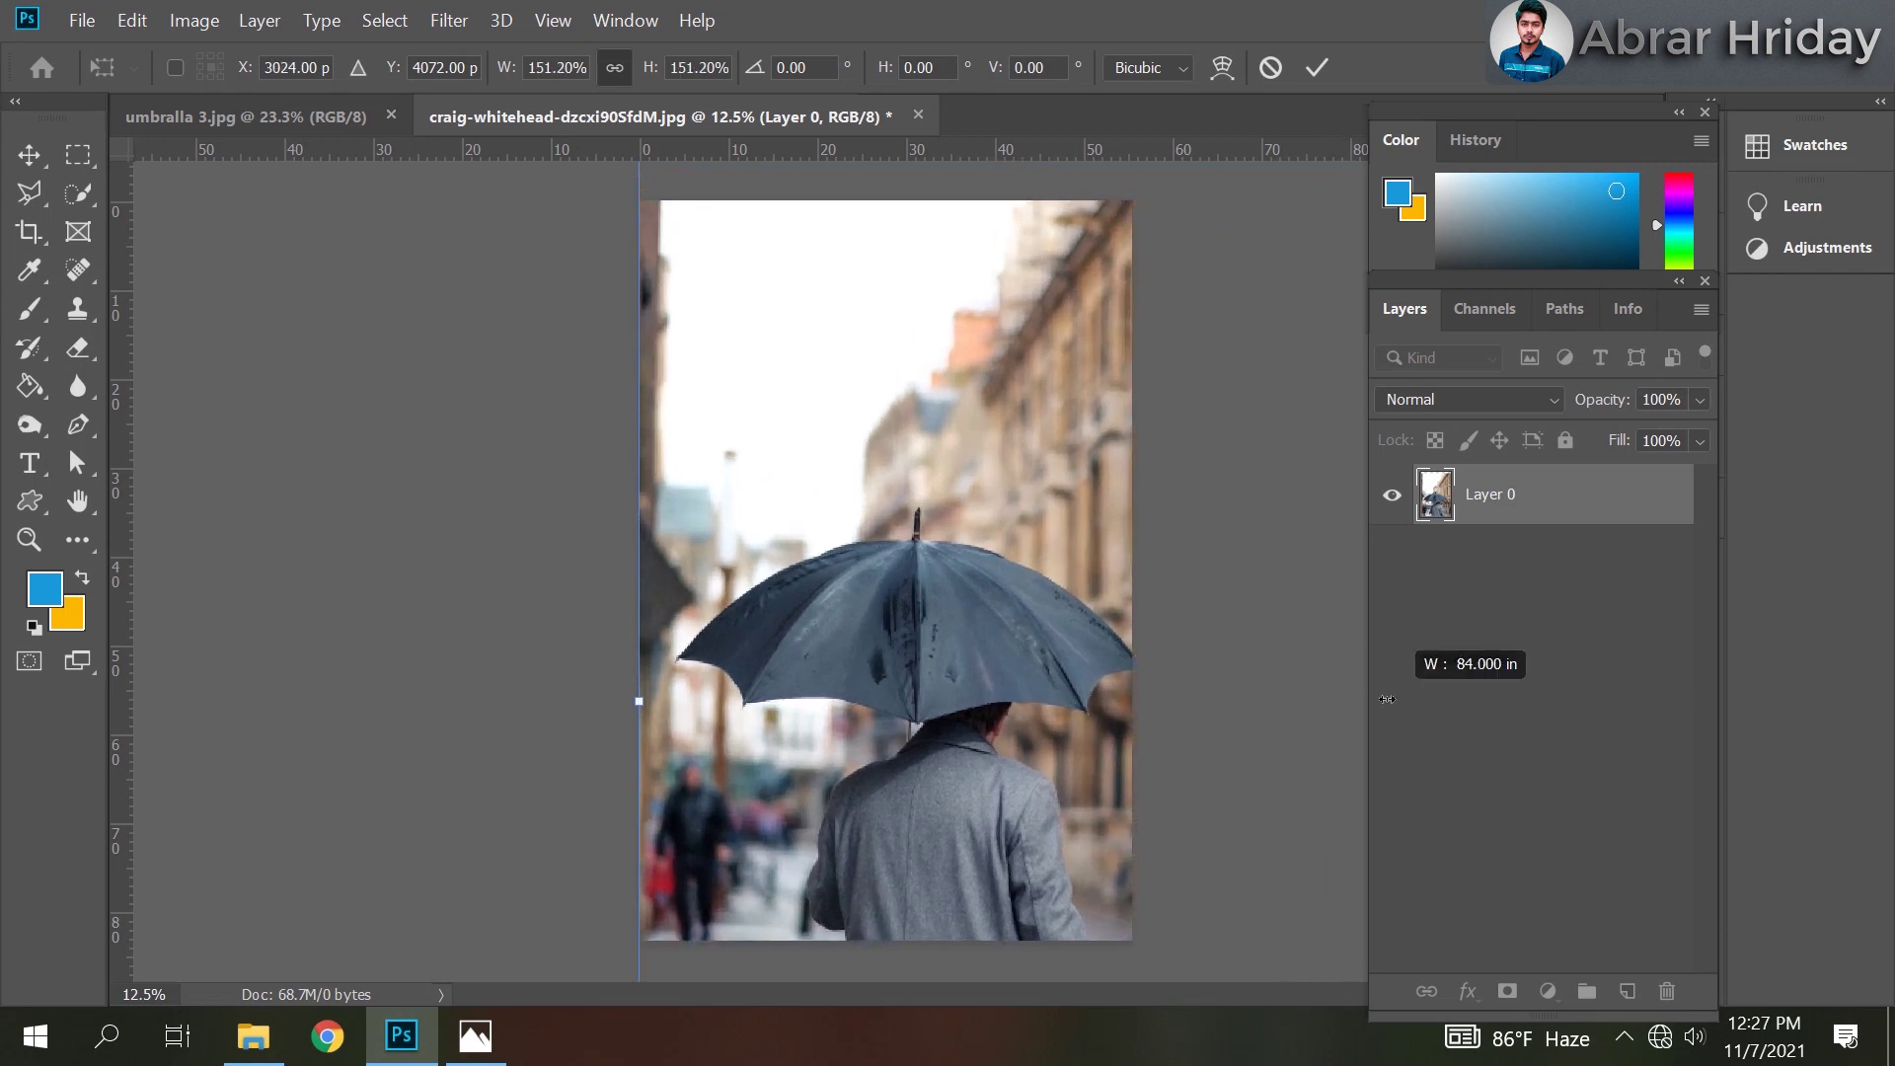
left_click_drag(1135, 748, 1099, 759)
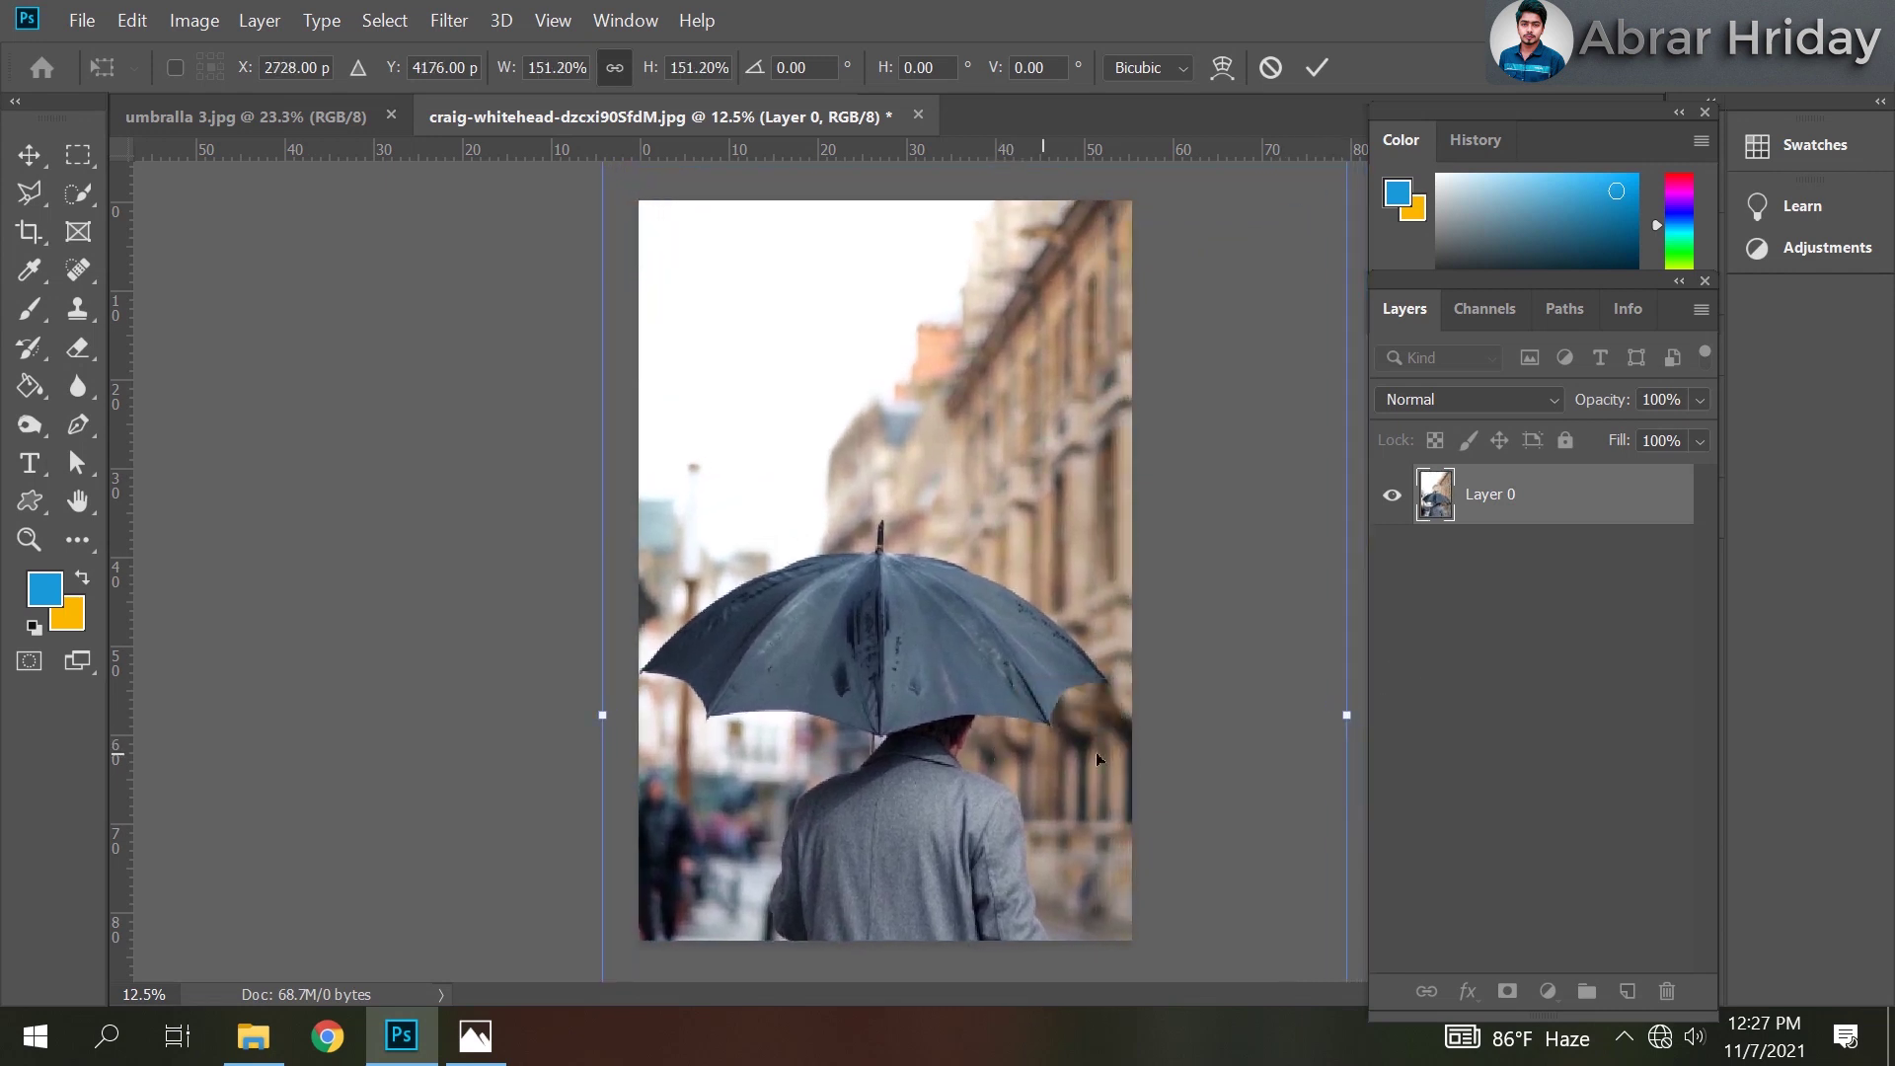
left_click_drag(1347, 715, 1382, 715)
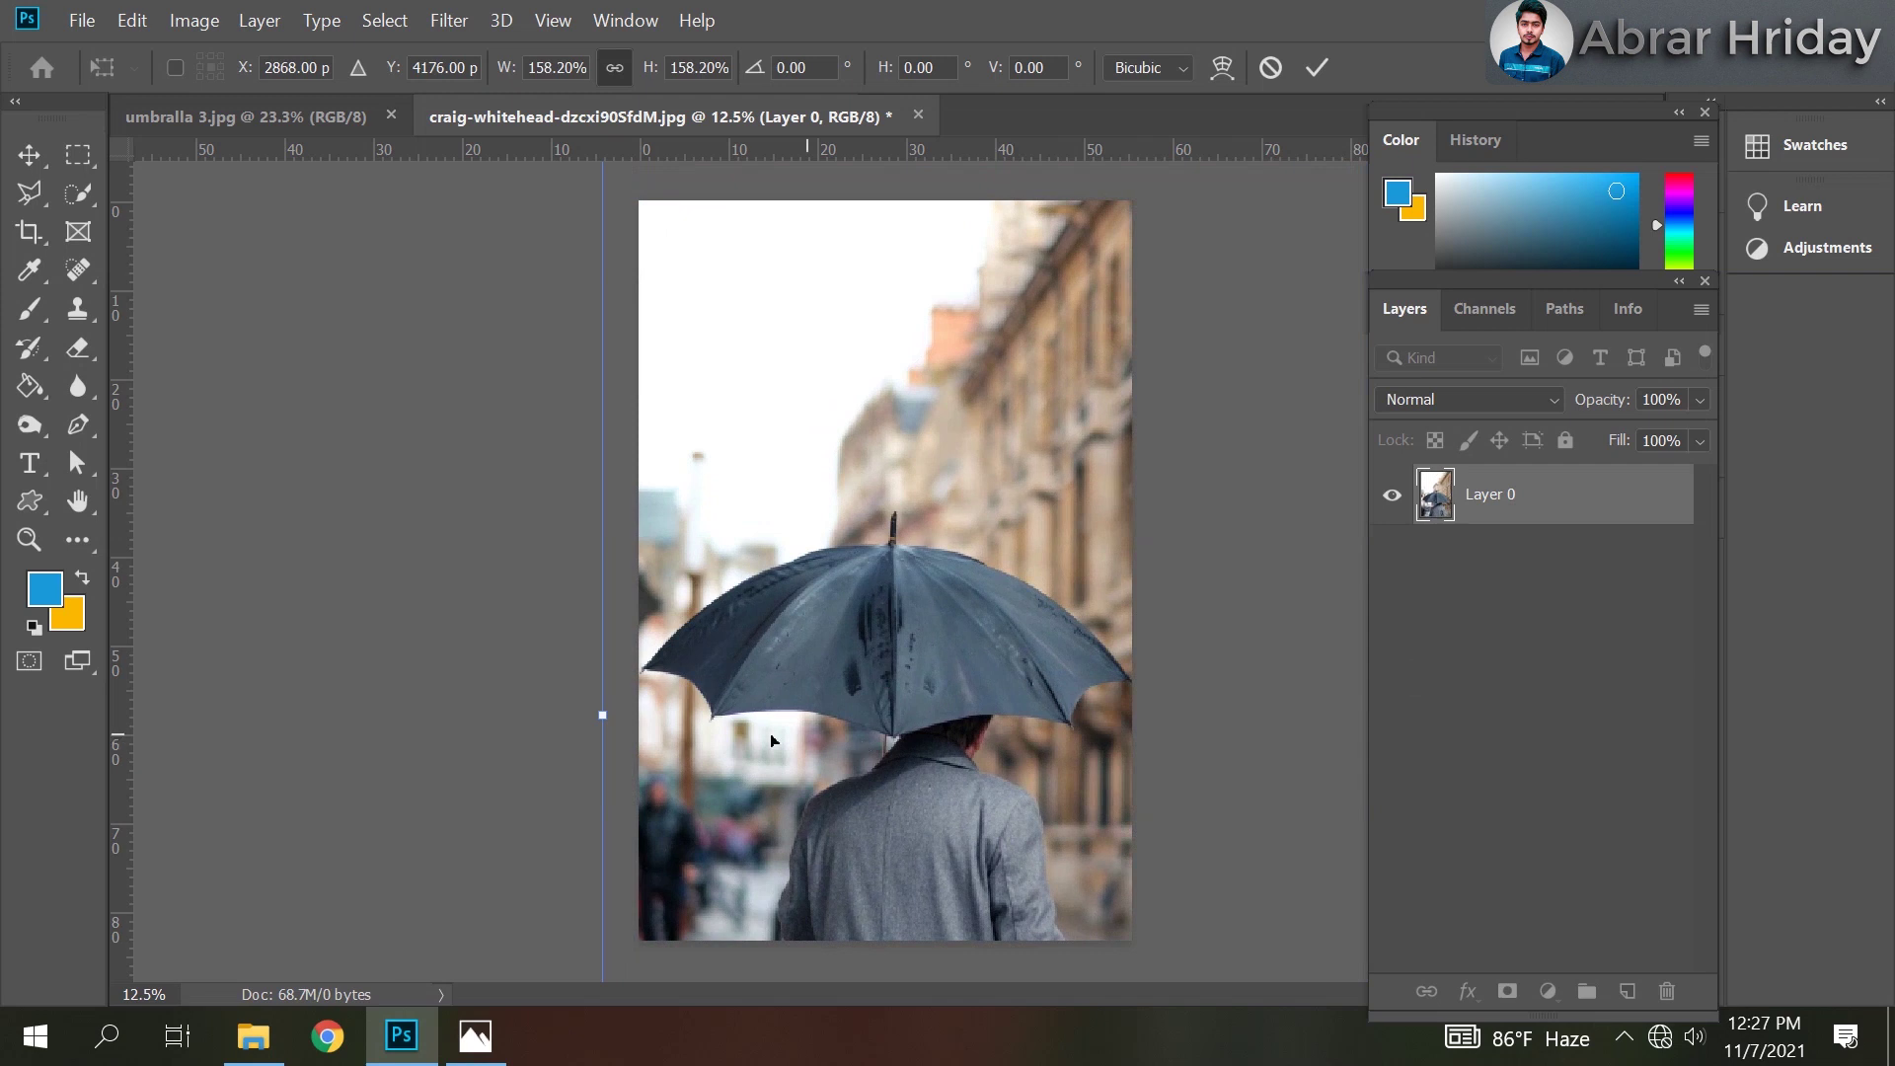
left_click_drag(587, 715, 583, 716)
left_click_drag(756, 728, 758, 747)
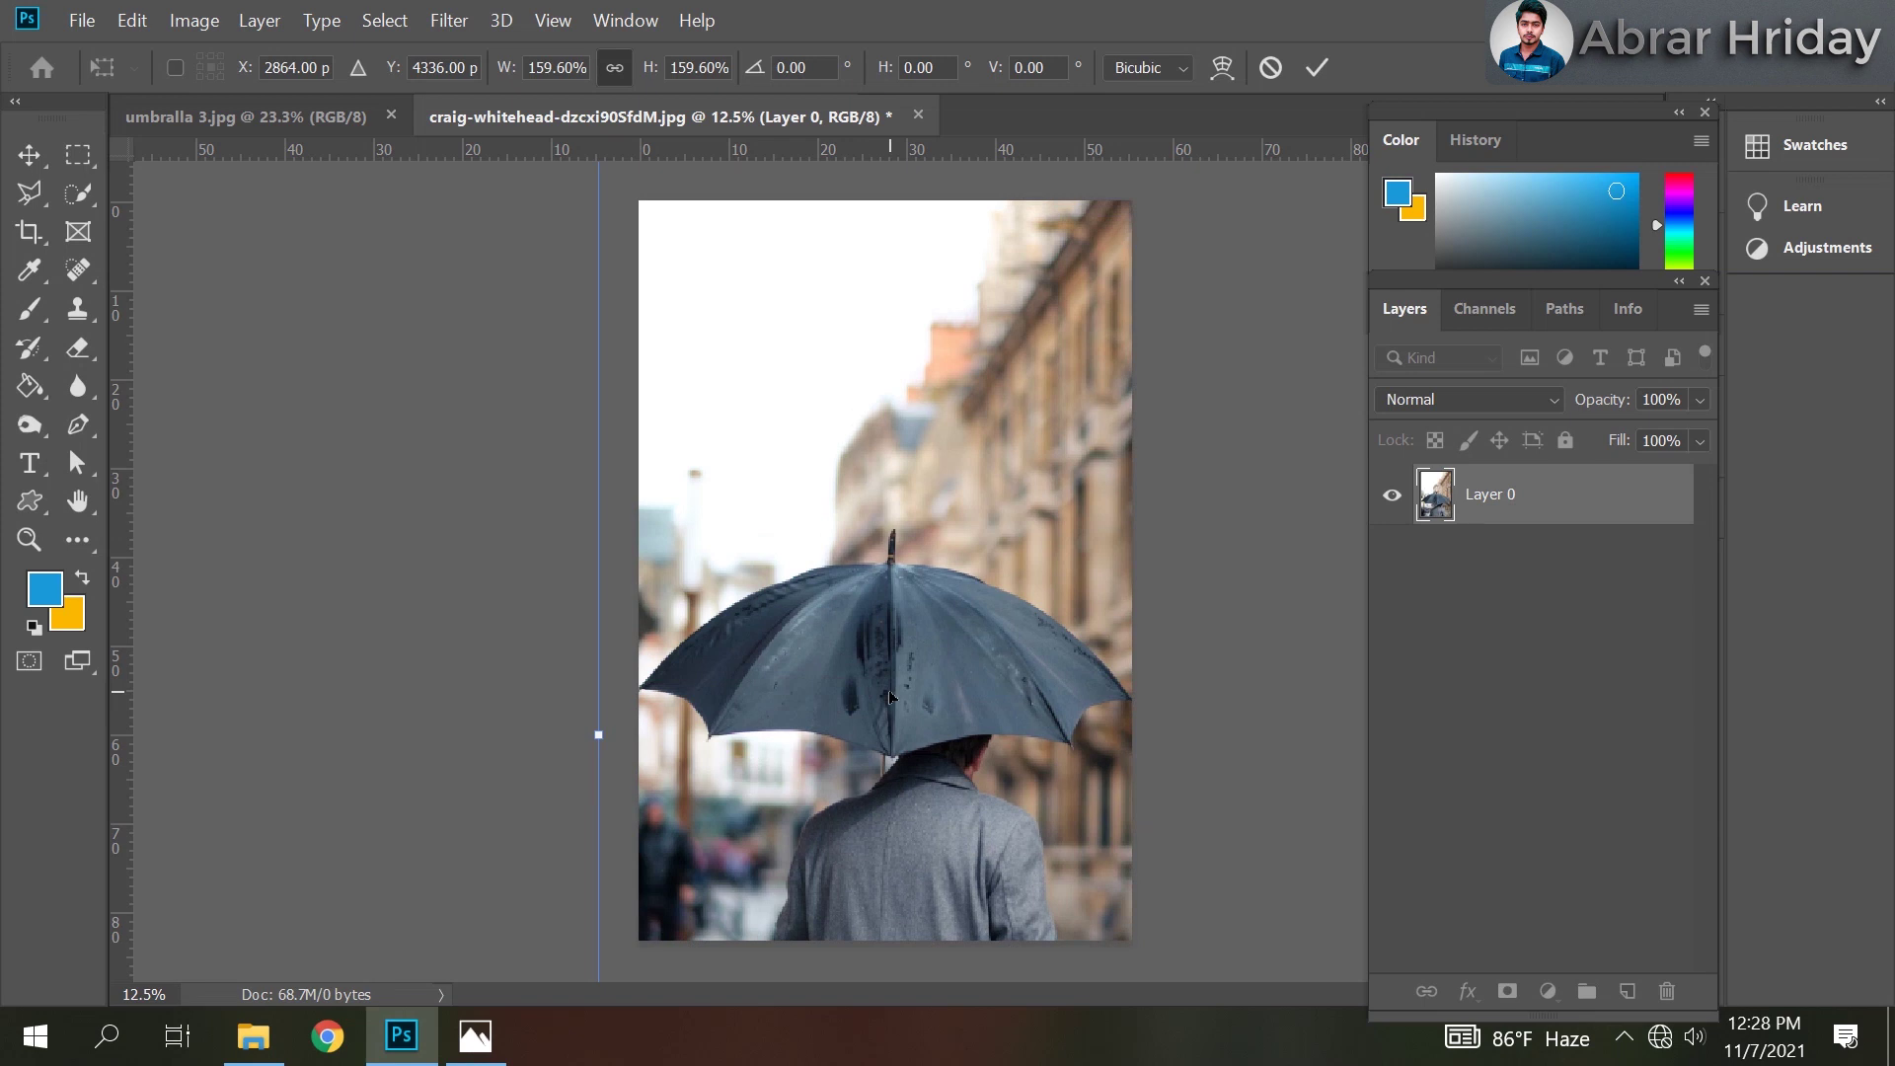
key("Return")
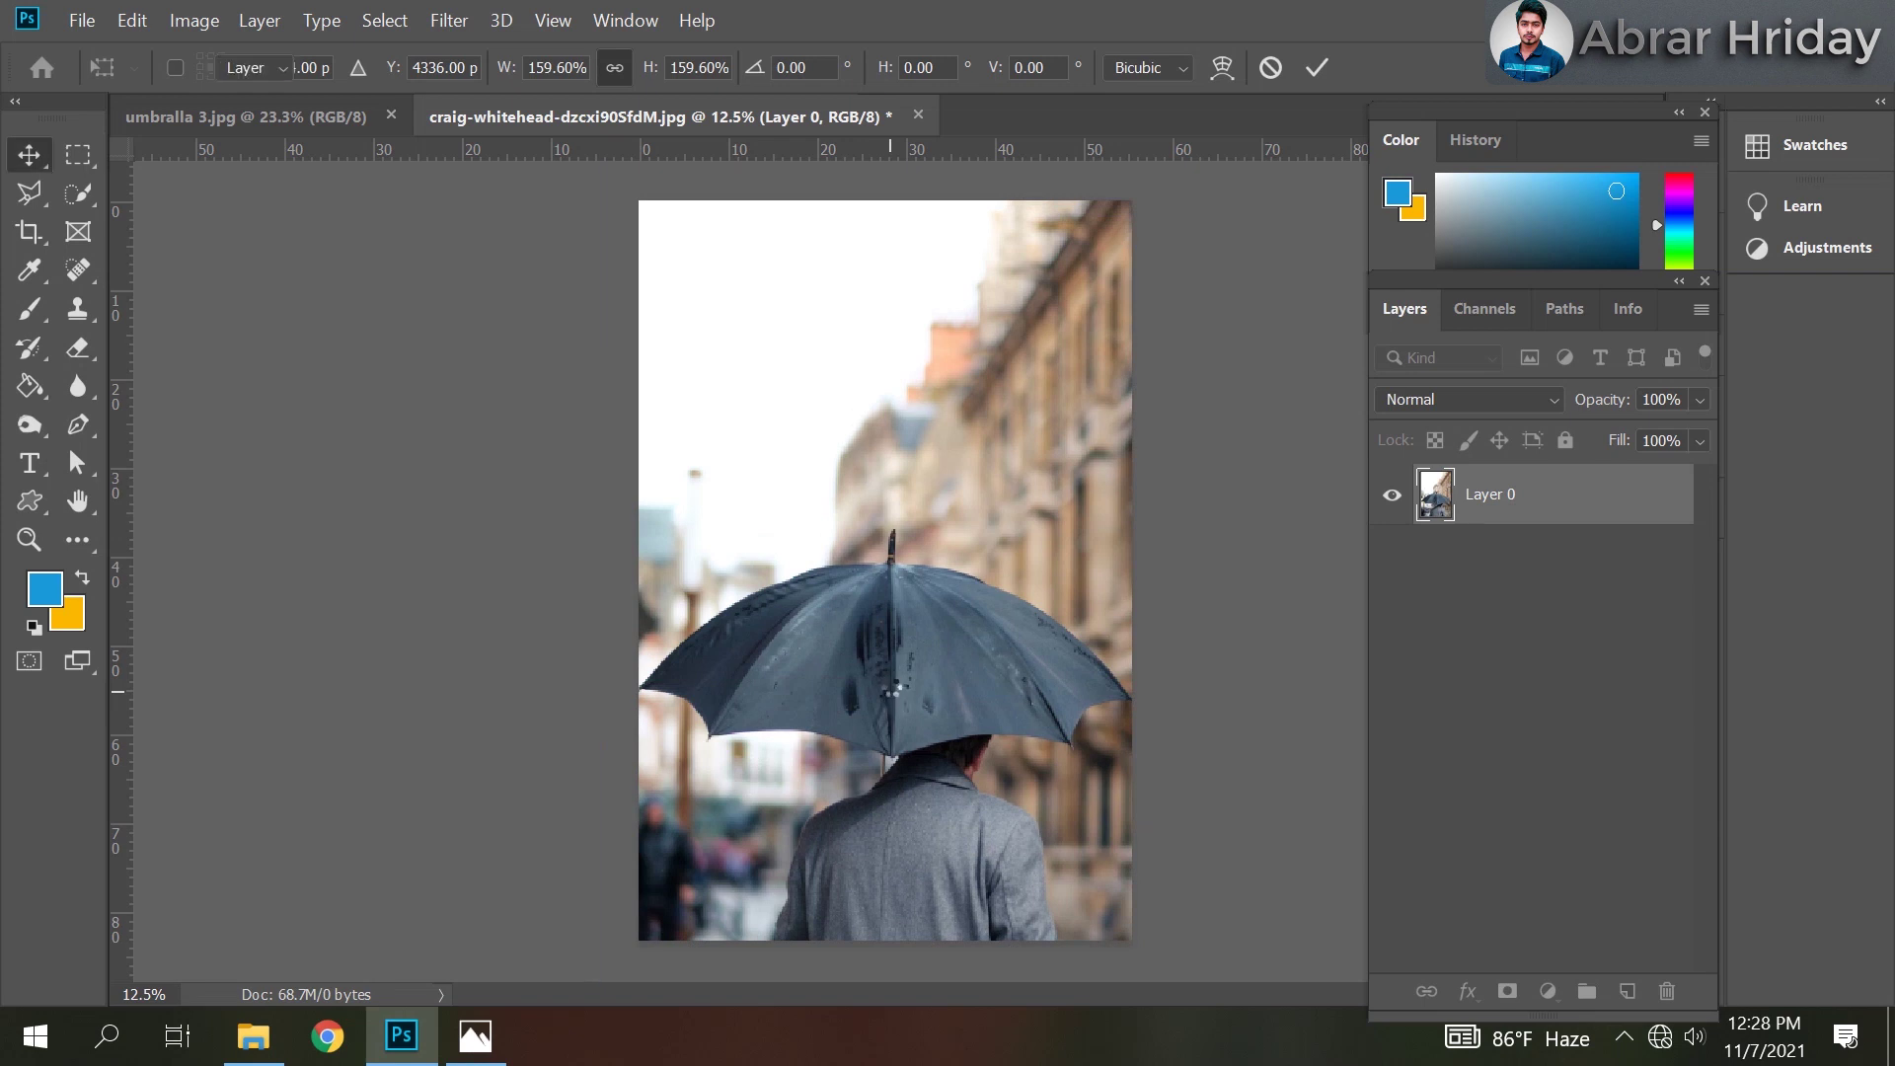
scroll(859, 700, "down", 1)
scroll(790, 632, "up", 1)
scroll(718, 553, "down", 1)
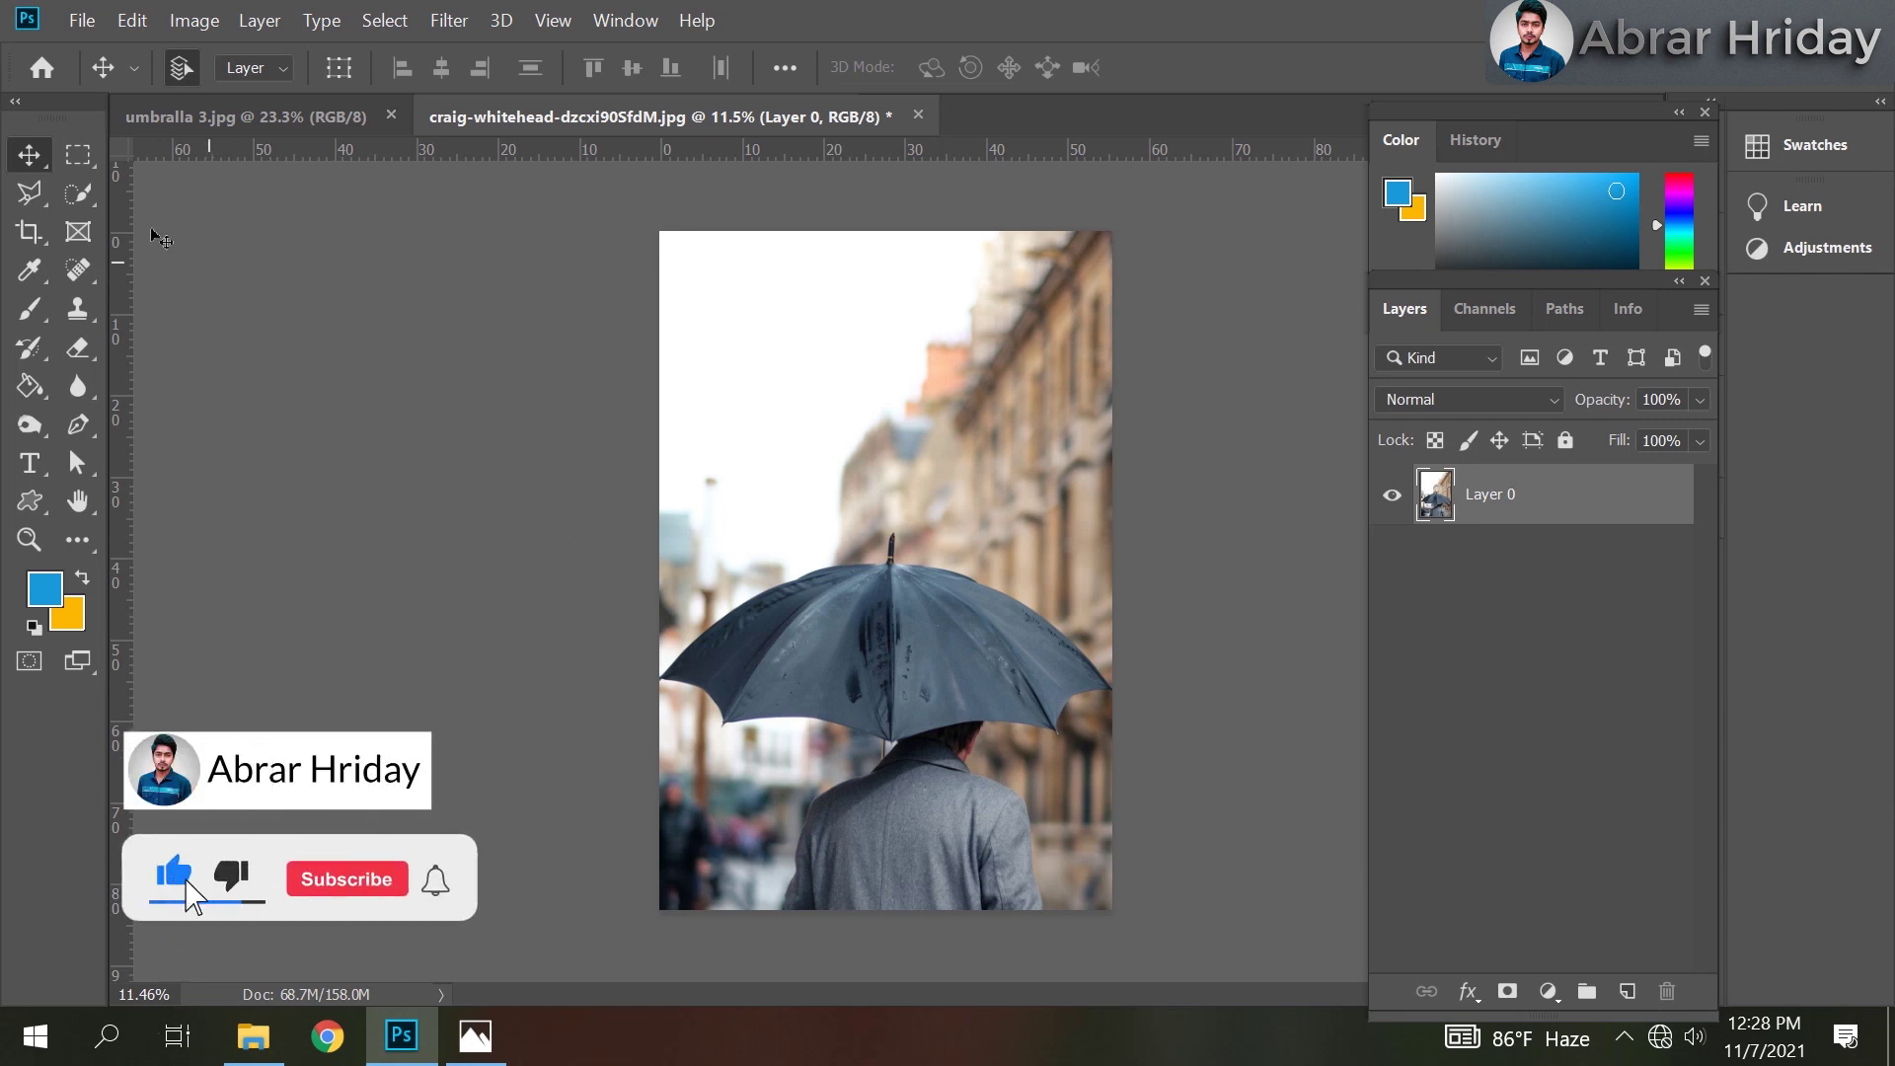
left_click(94, 198)
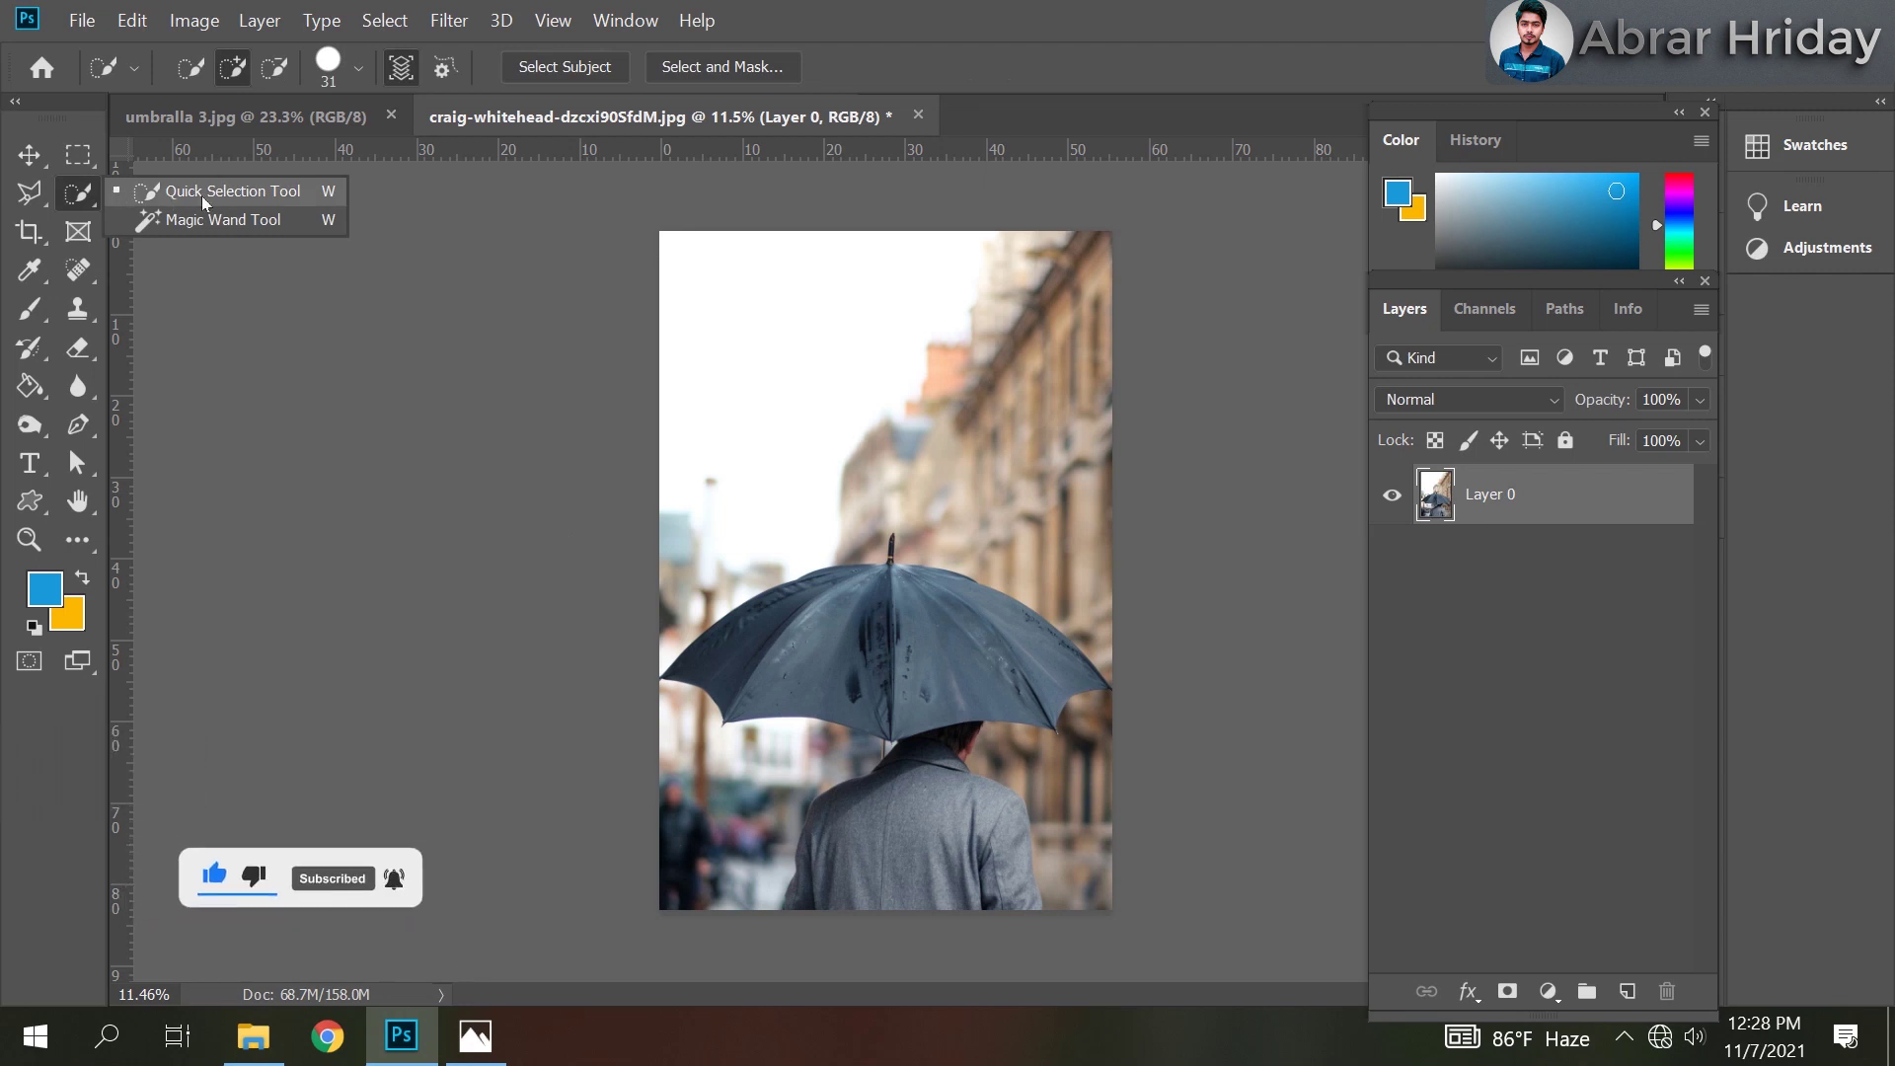
Enlarge the Quick Selection brush and select the sky and background above the umbrella.
left_click(169, 200)
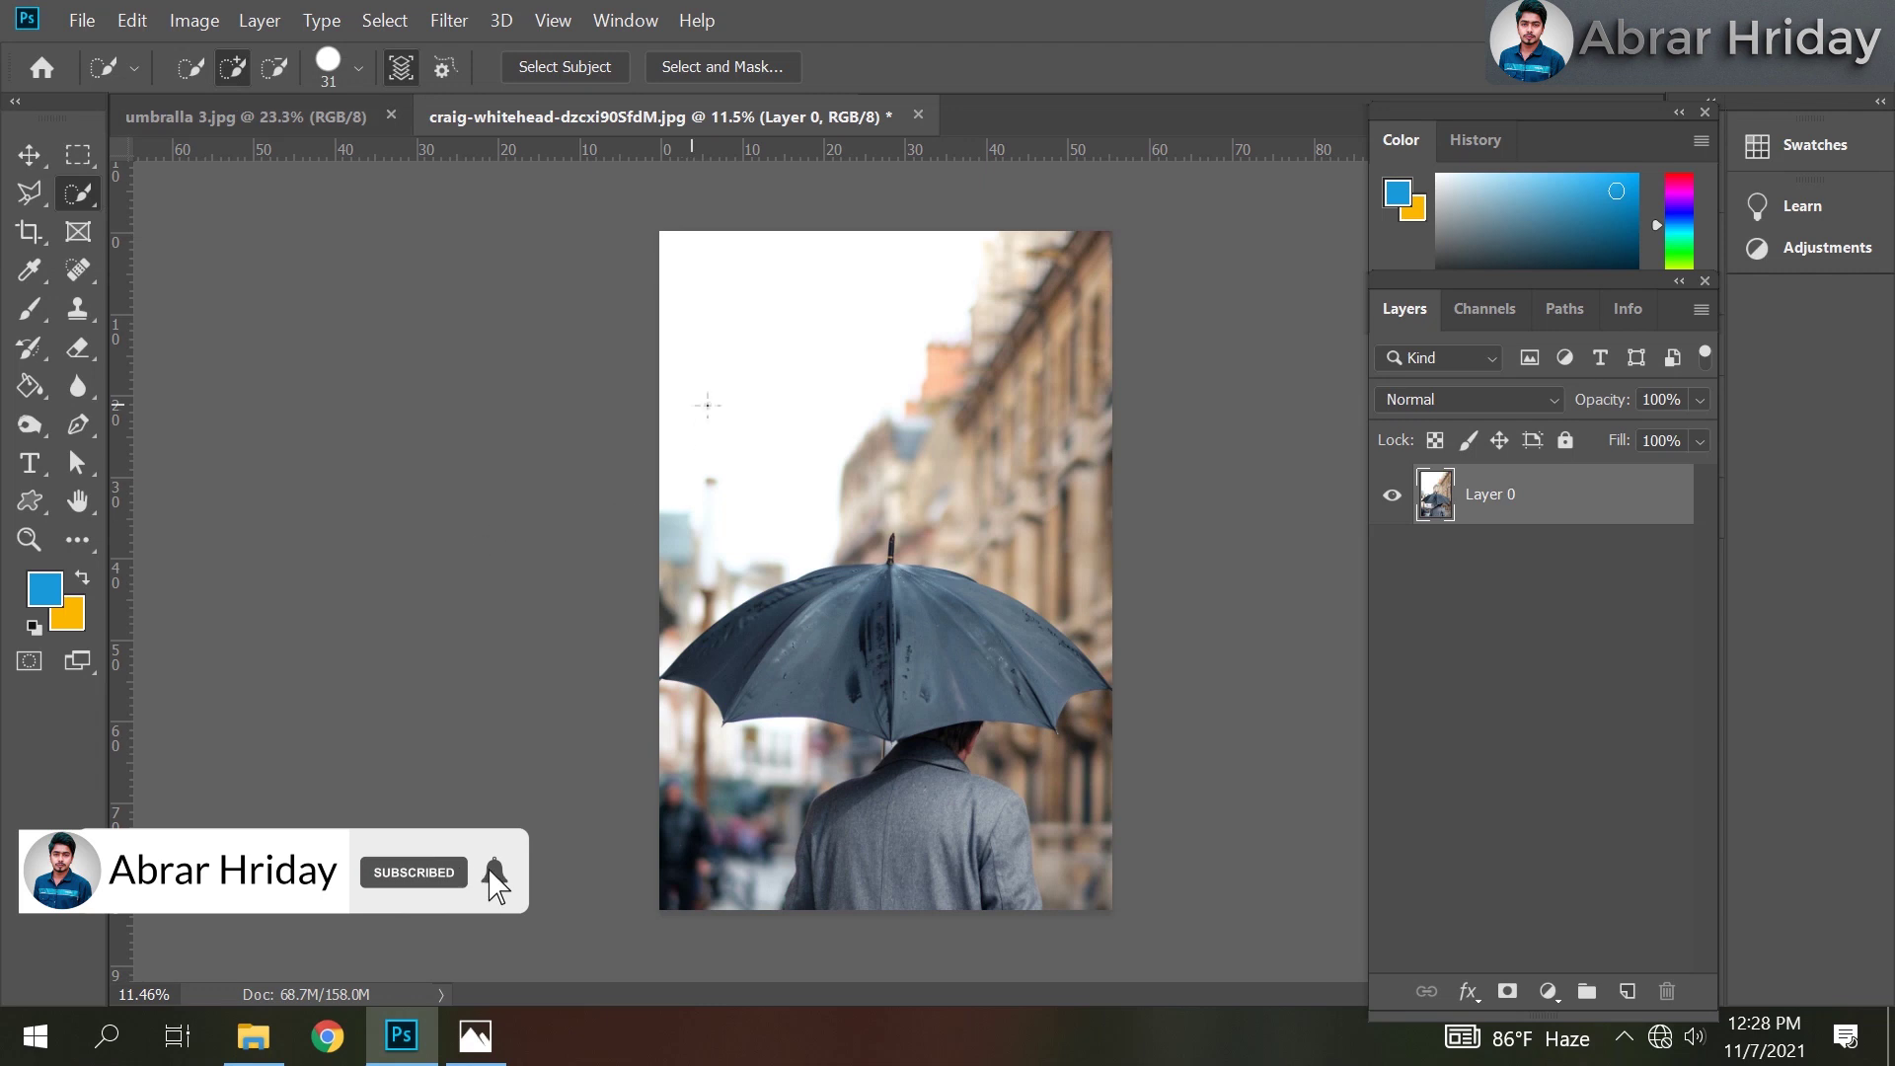
left_click(358, 67)
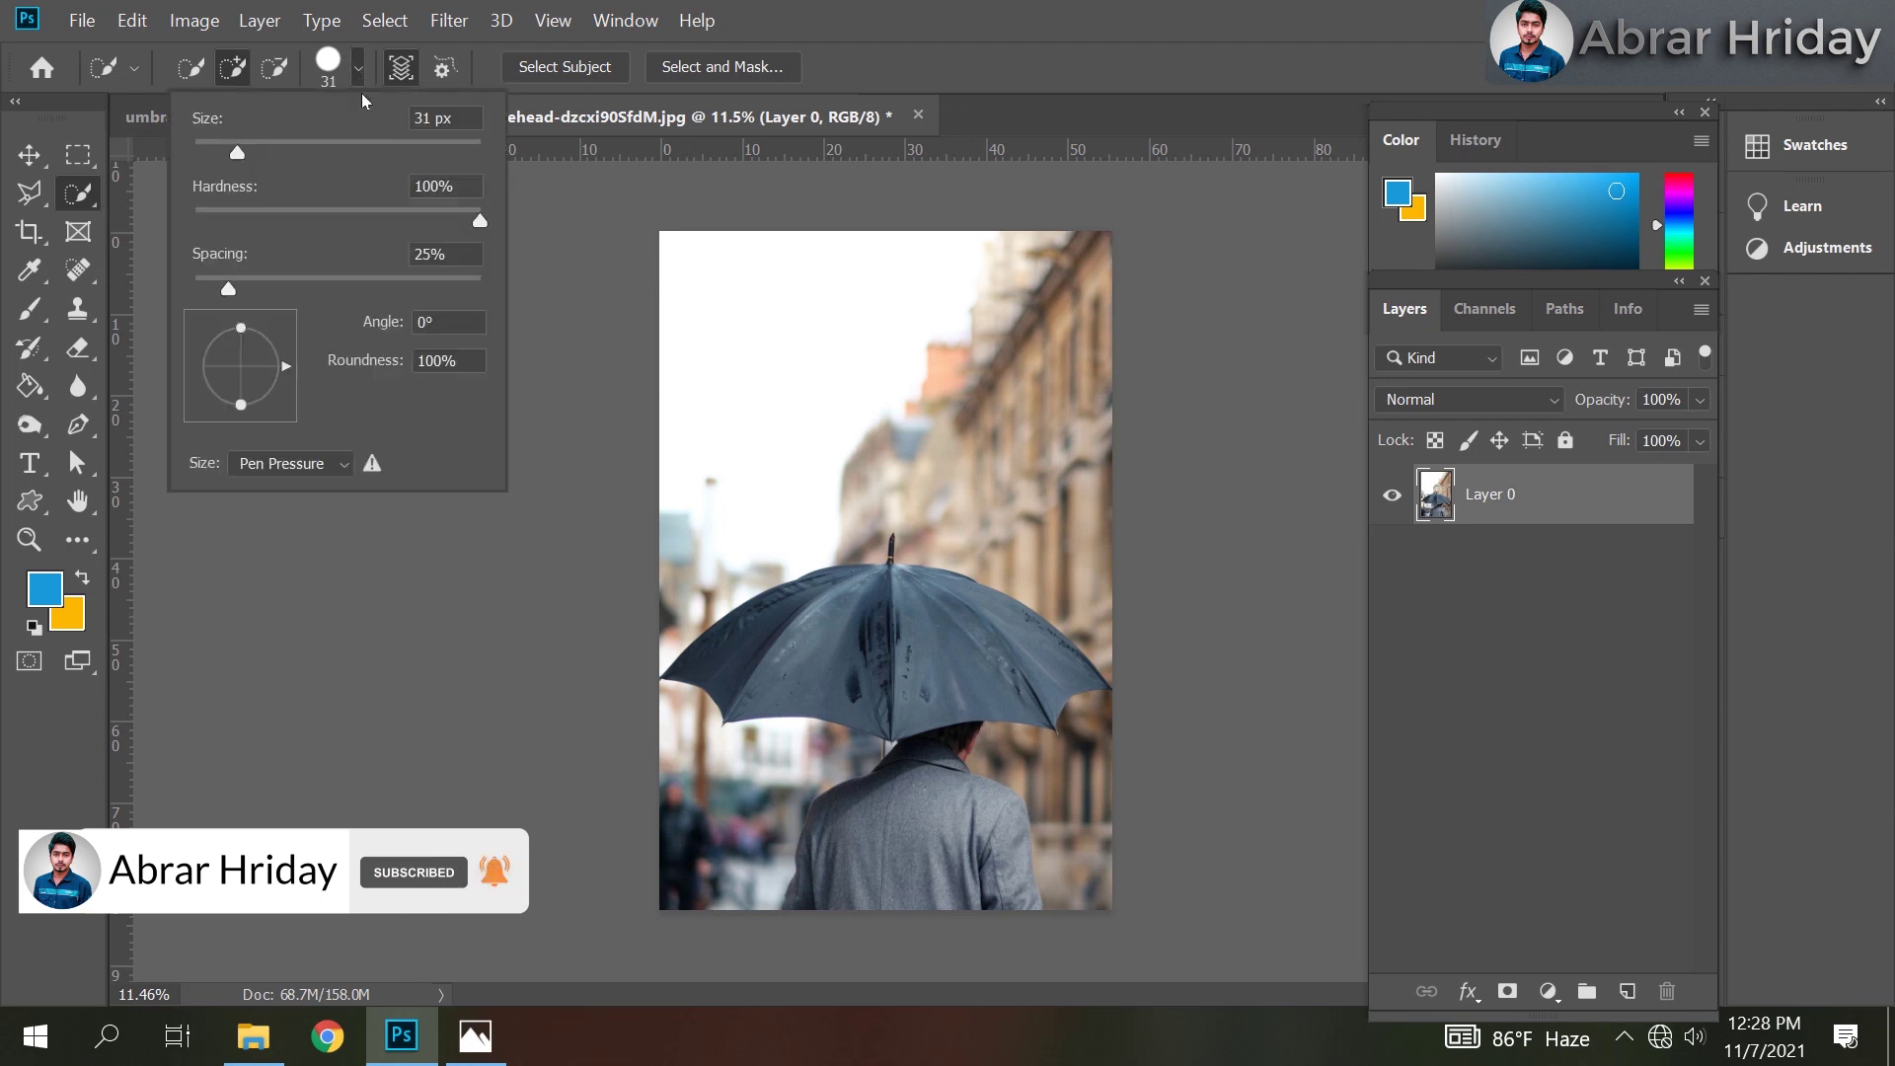
left_click_drag(292, 156, 382, 152)
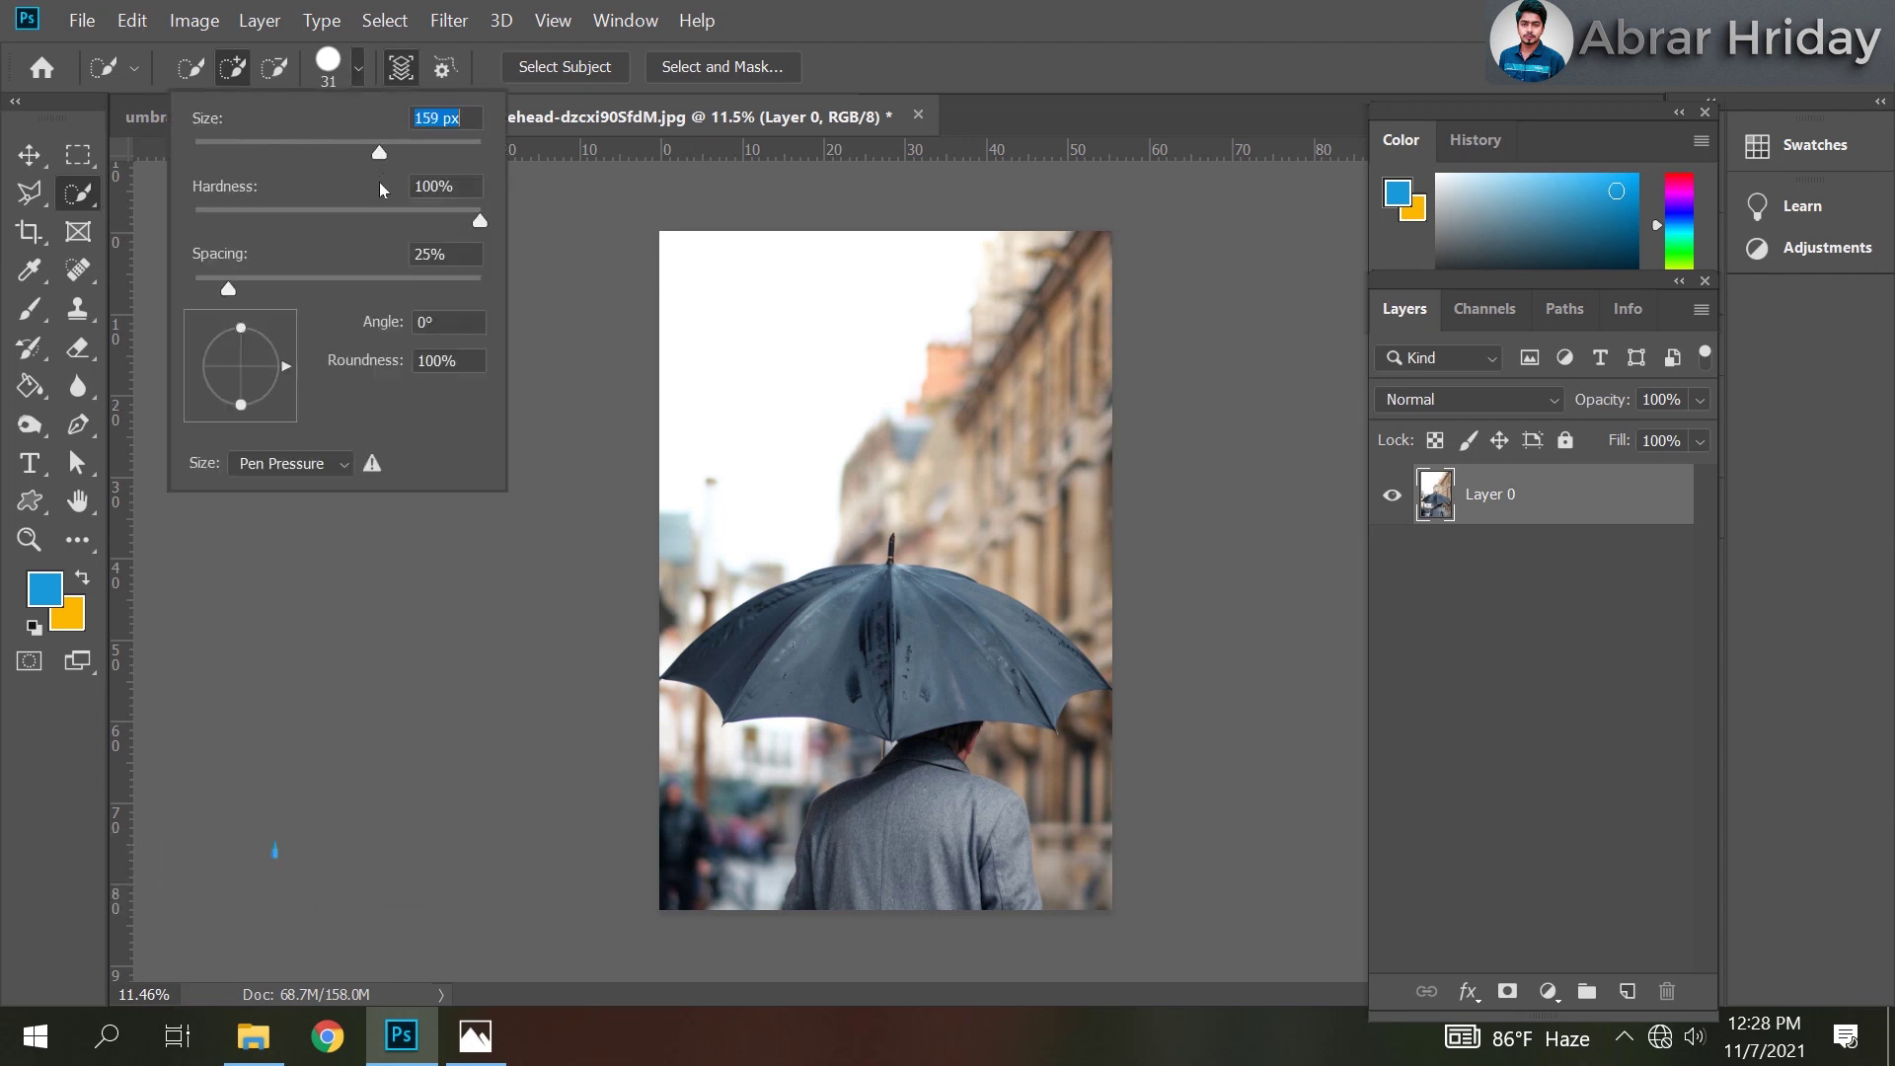
key("Return")
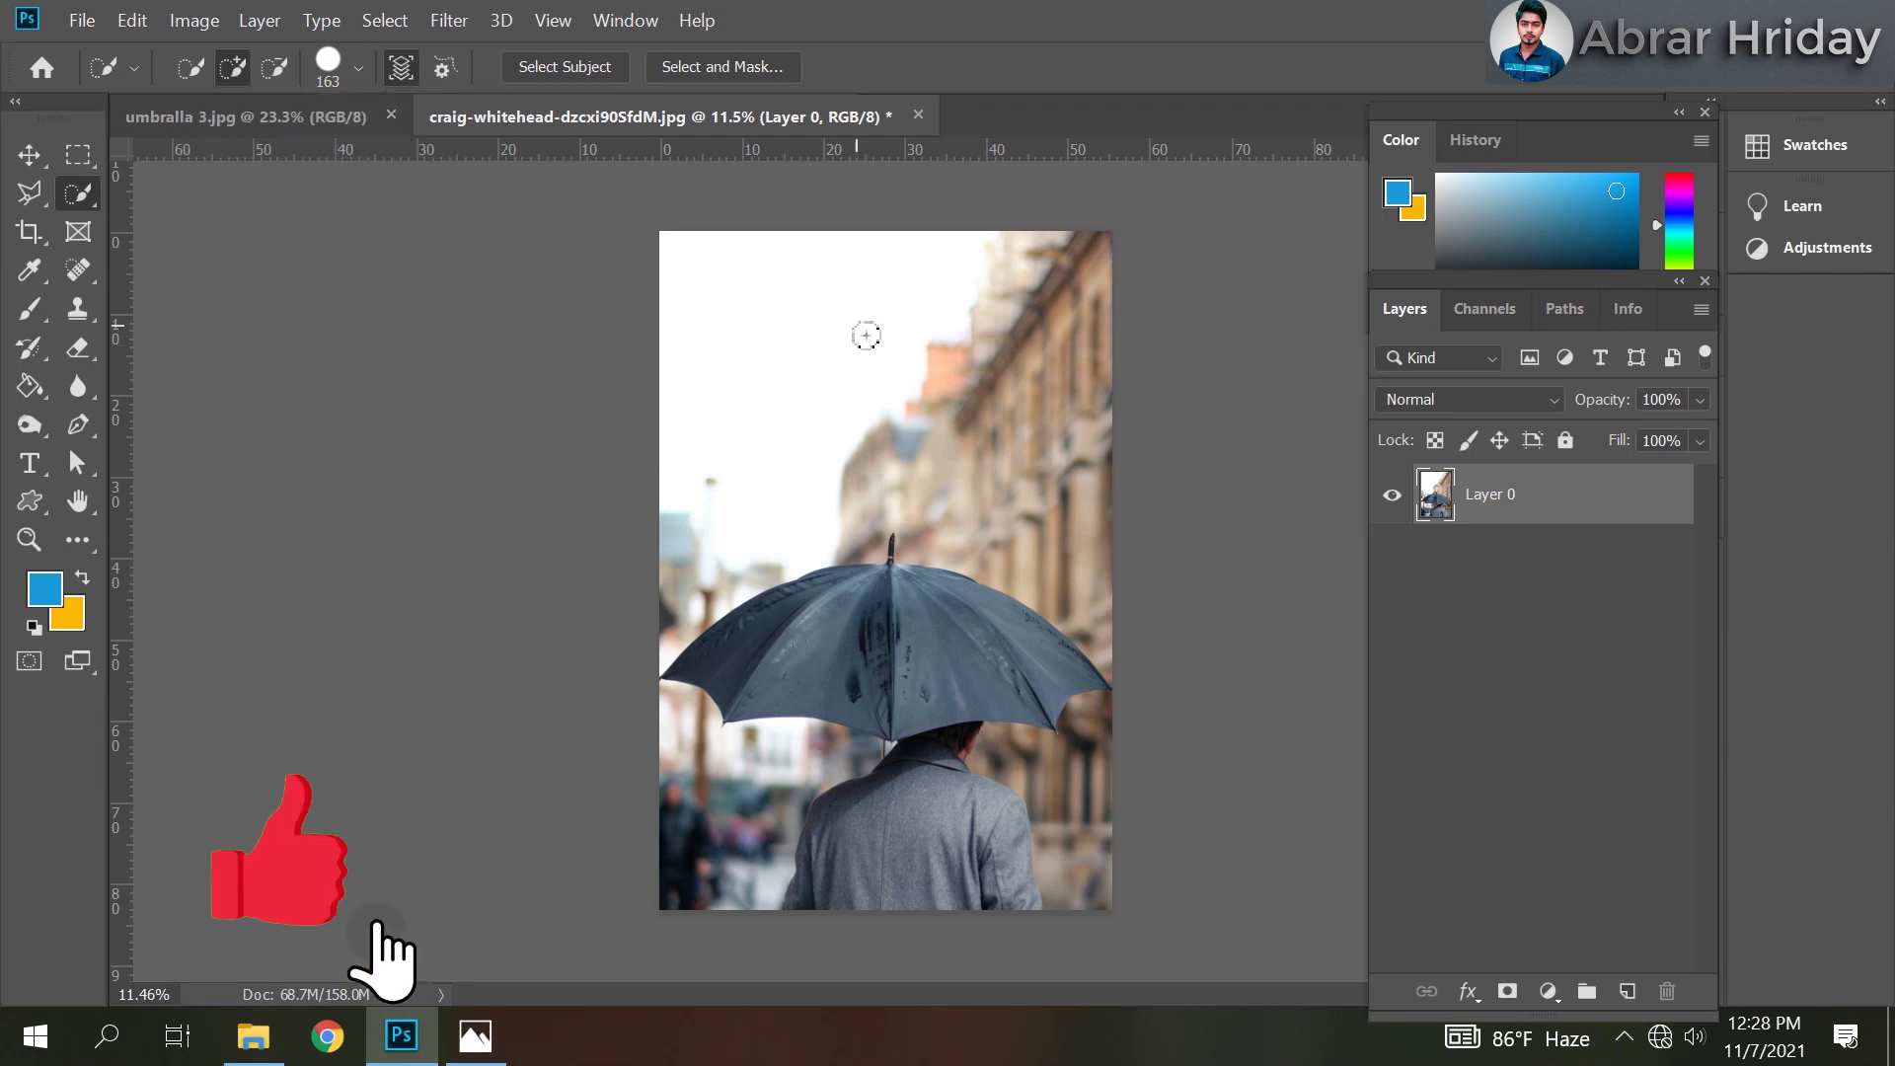
mouse_move(711, 296)
left_mouse_down()
mouse_move(830, 436)
mouse_move(984, 693)
left_mouse_up()
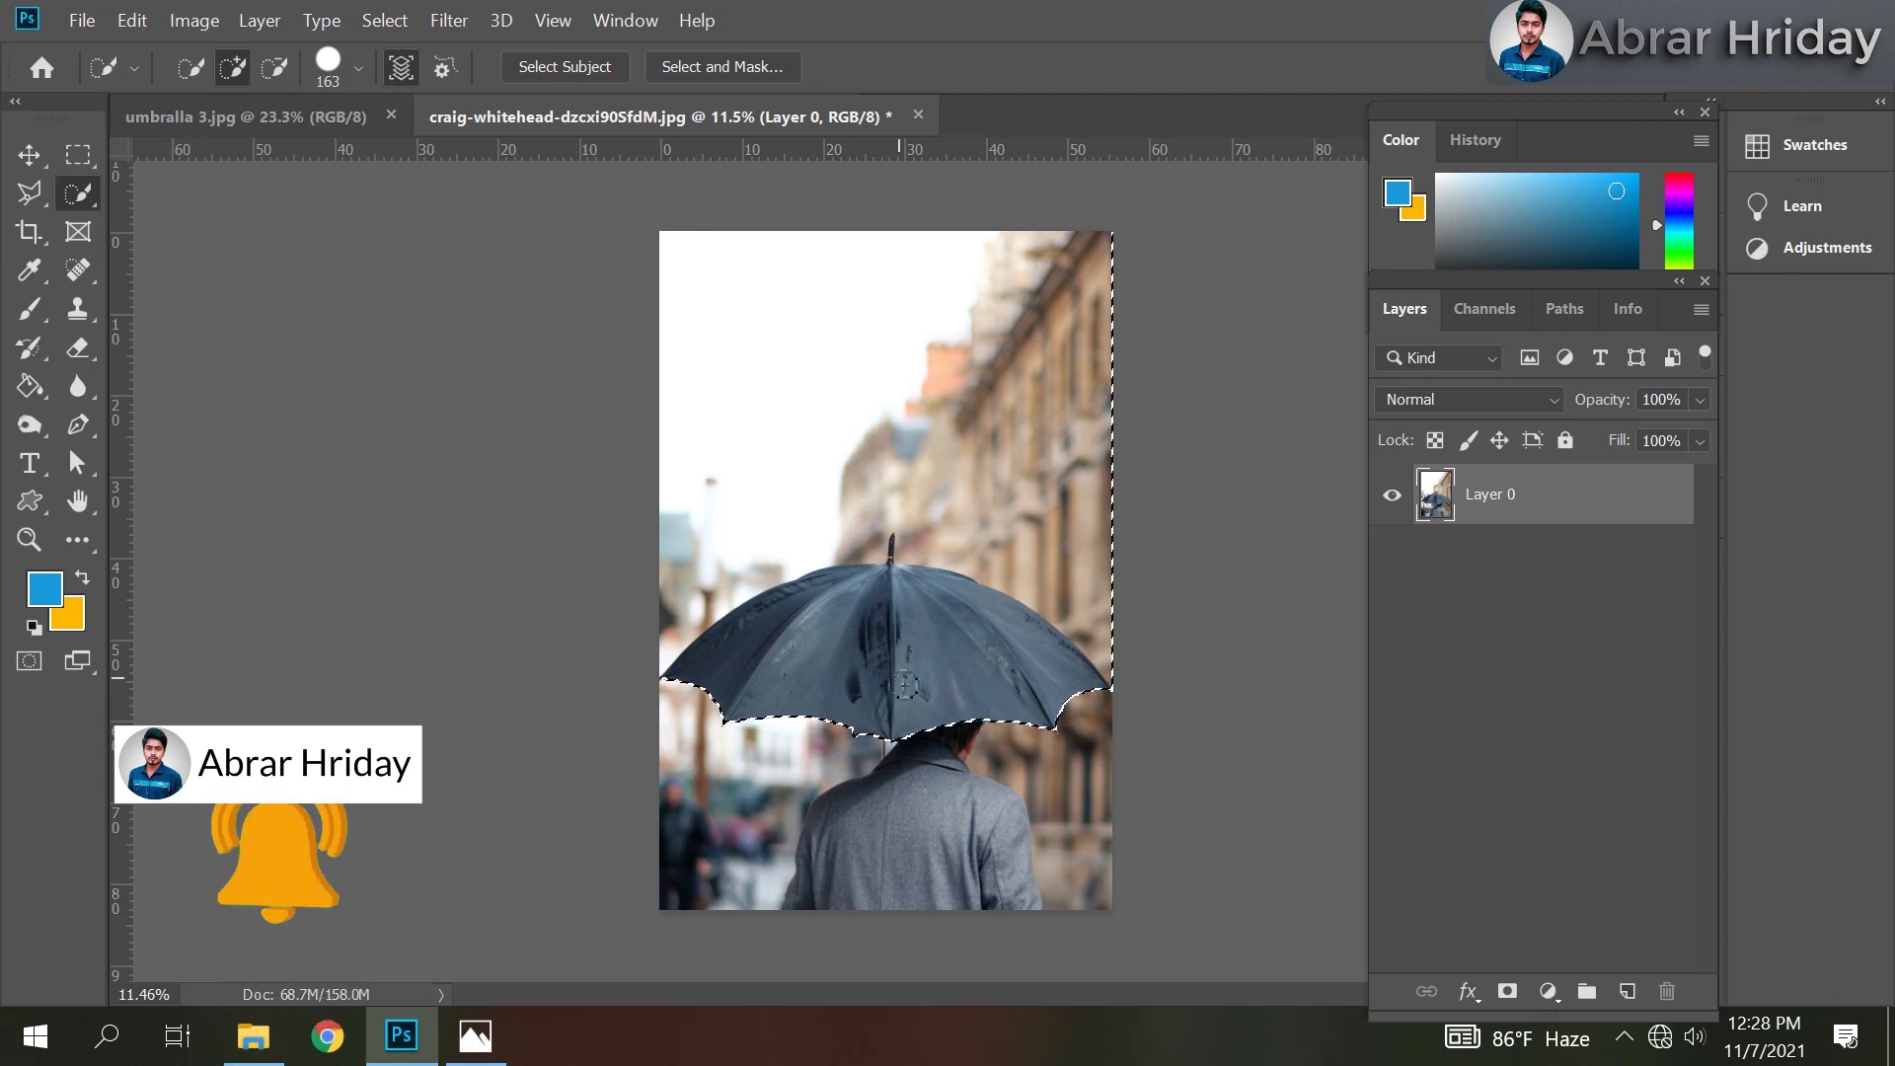
Shrink the brush and subtract the stray beige area beside the umbrella's left tip.
key("alt")
scroll(855, 679, "up", 3)
scroll(854, 679, "up", 2)
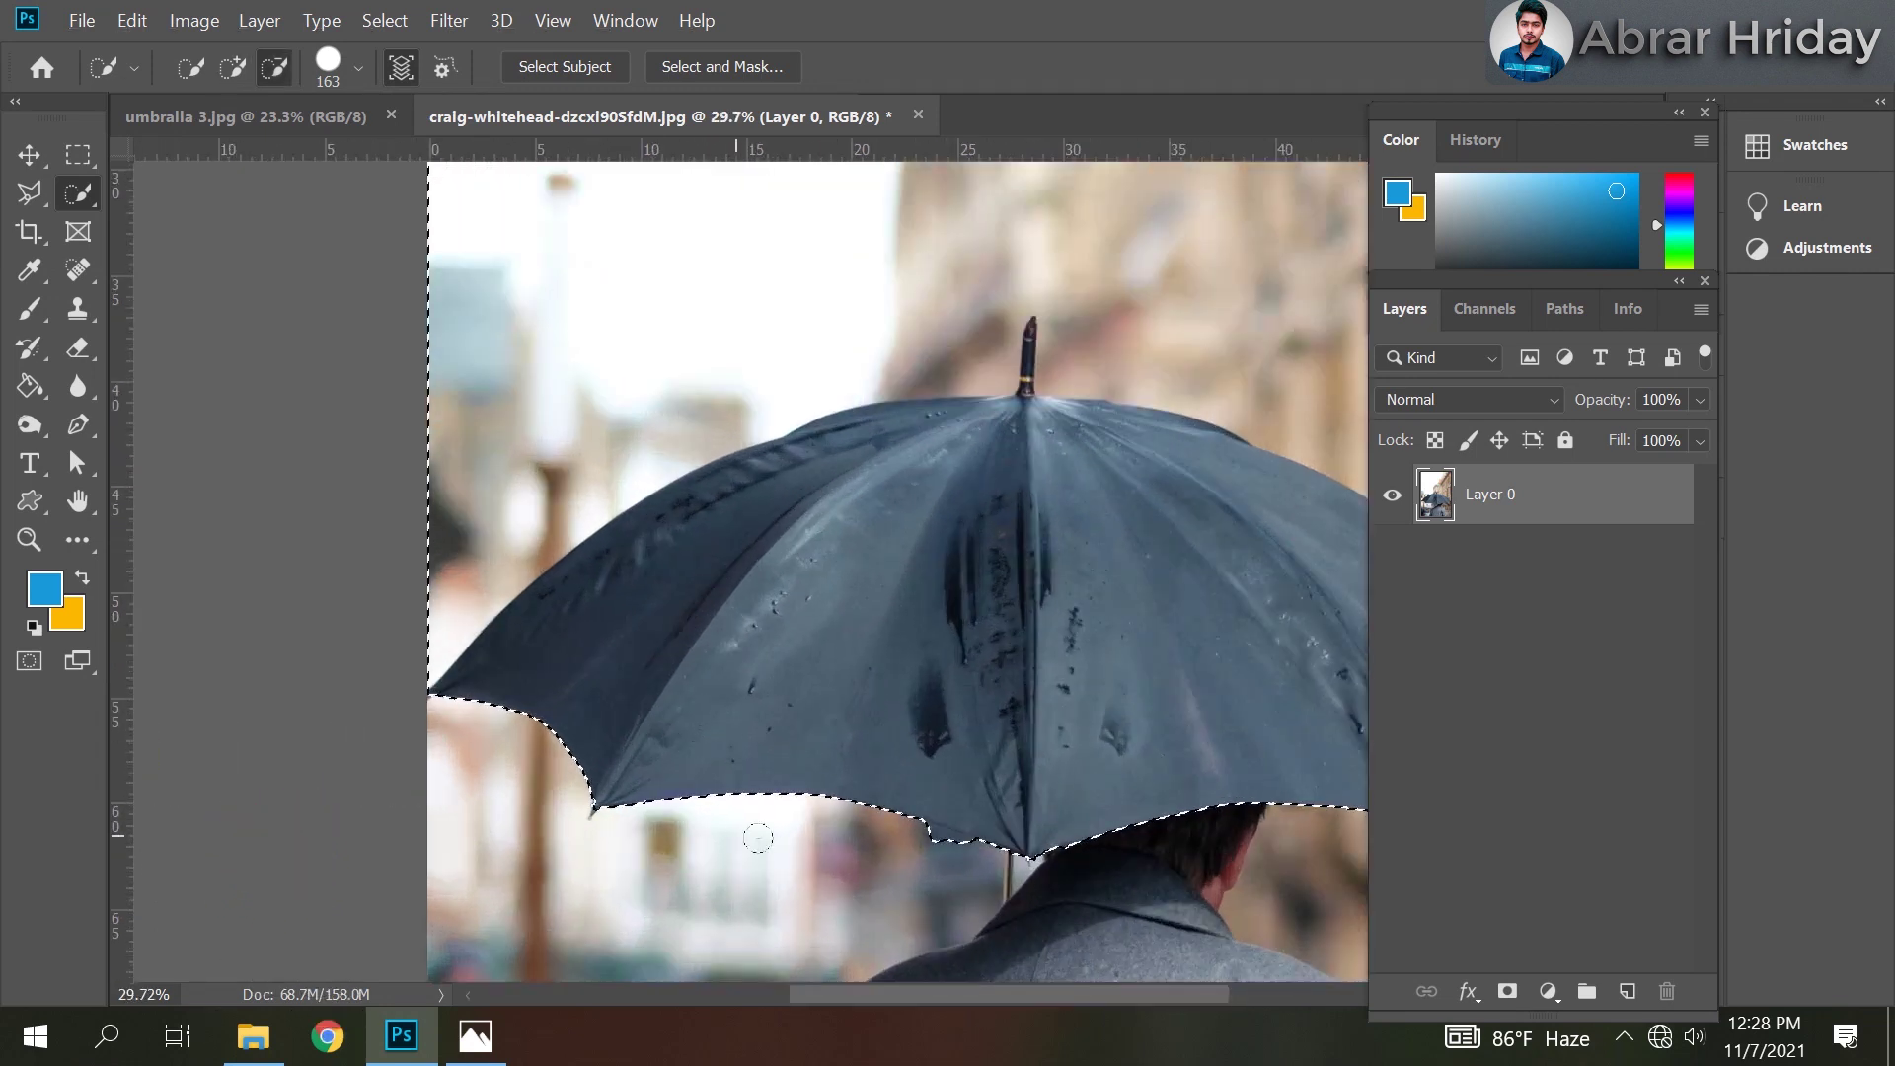
scroll(944, 843, "up", 2)
scroll(914, 886, "up", 2)
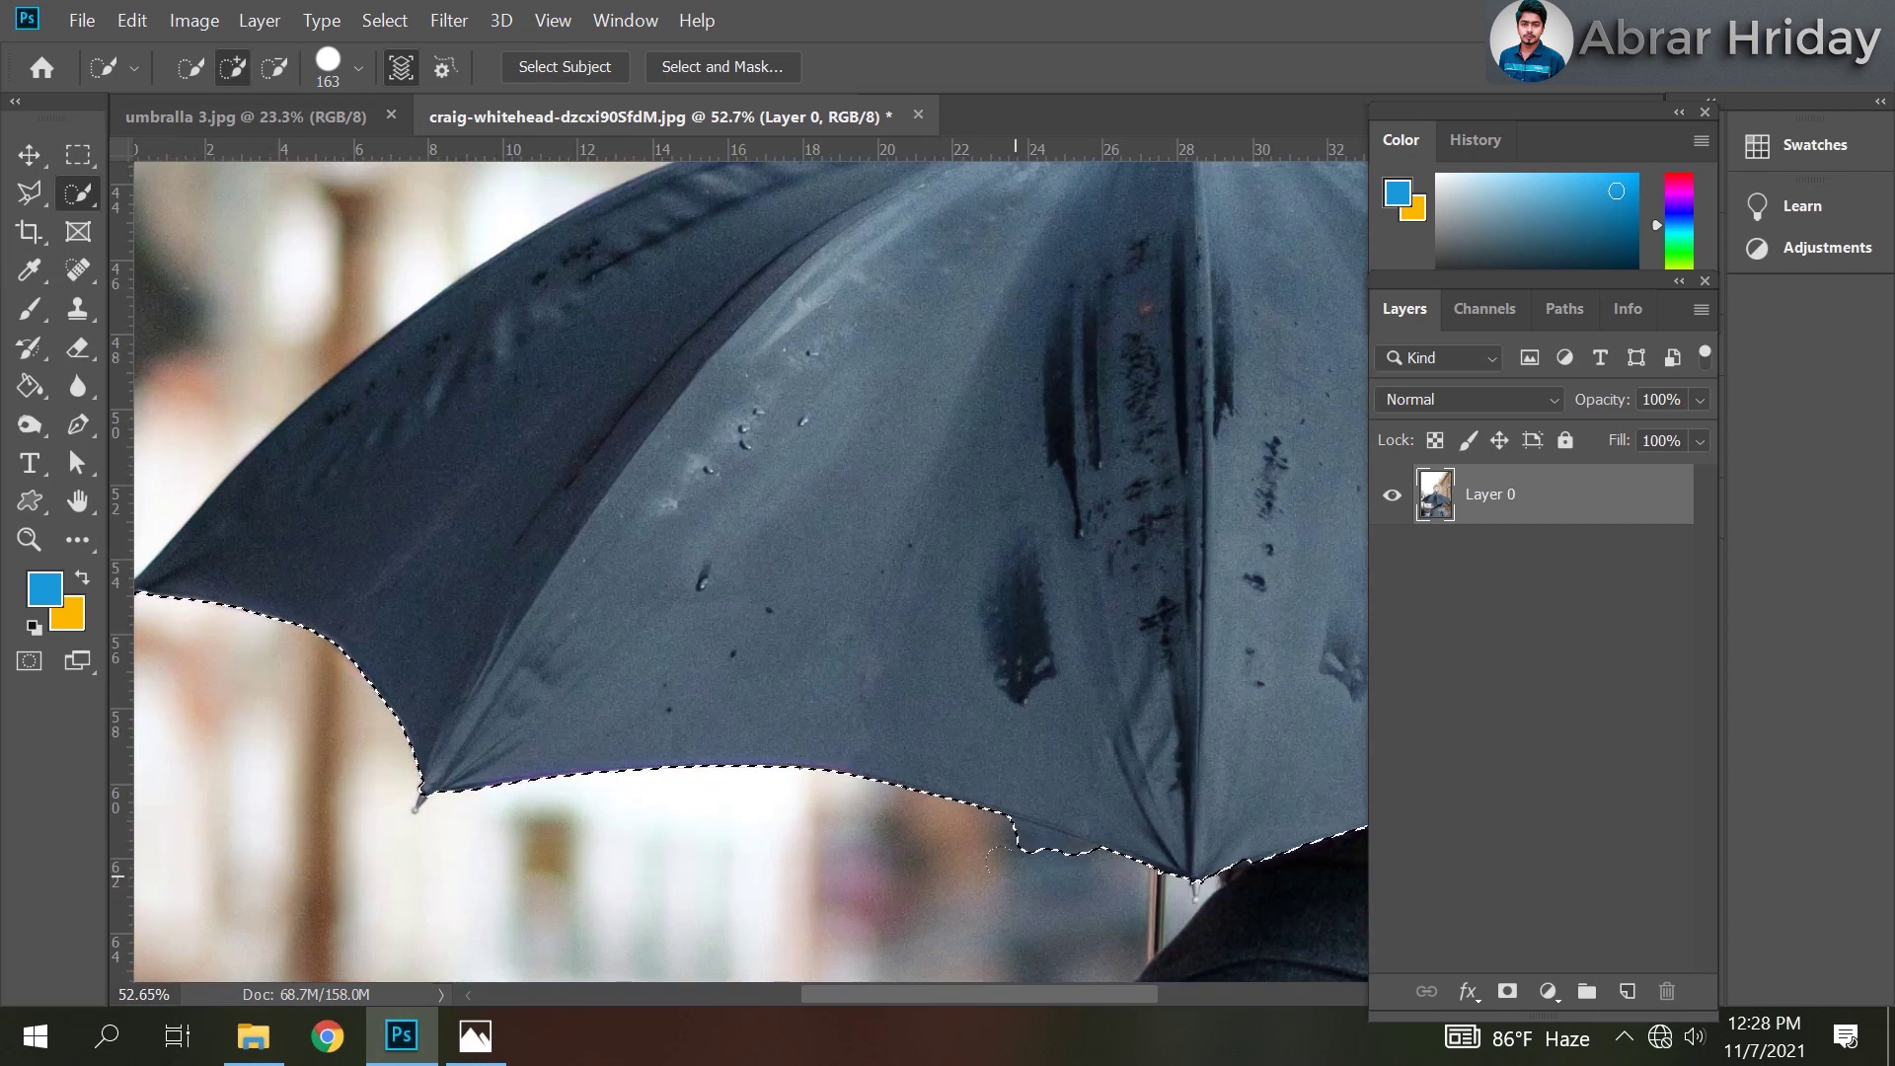
key("alt")
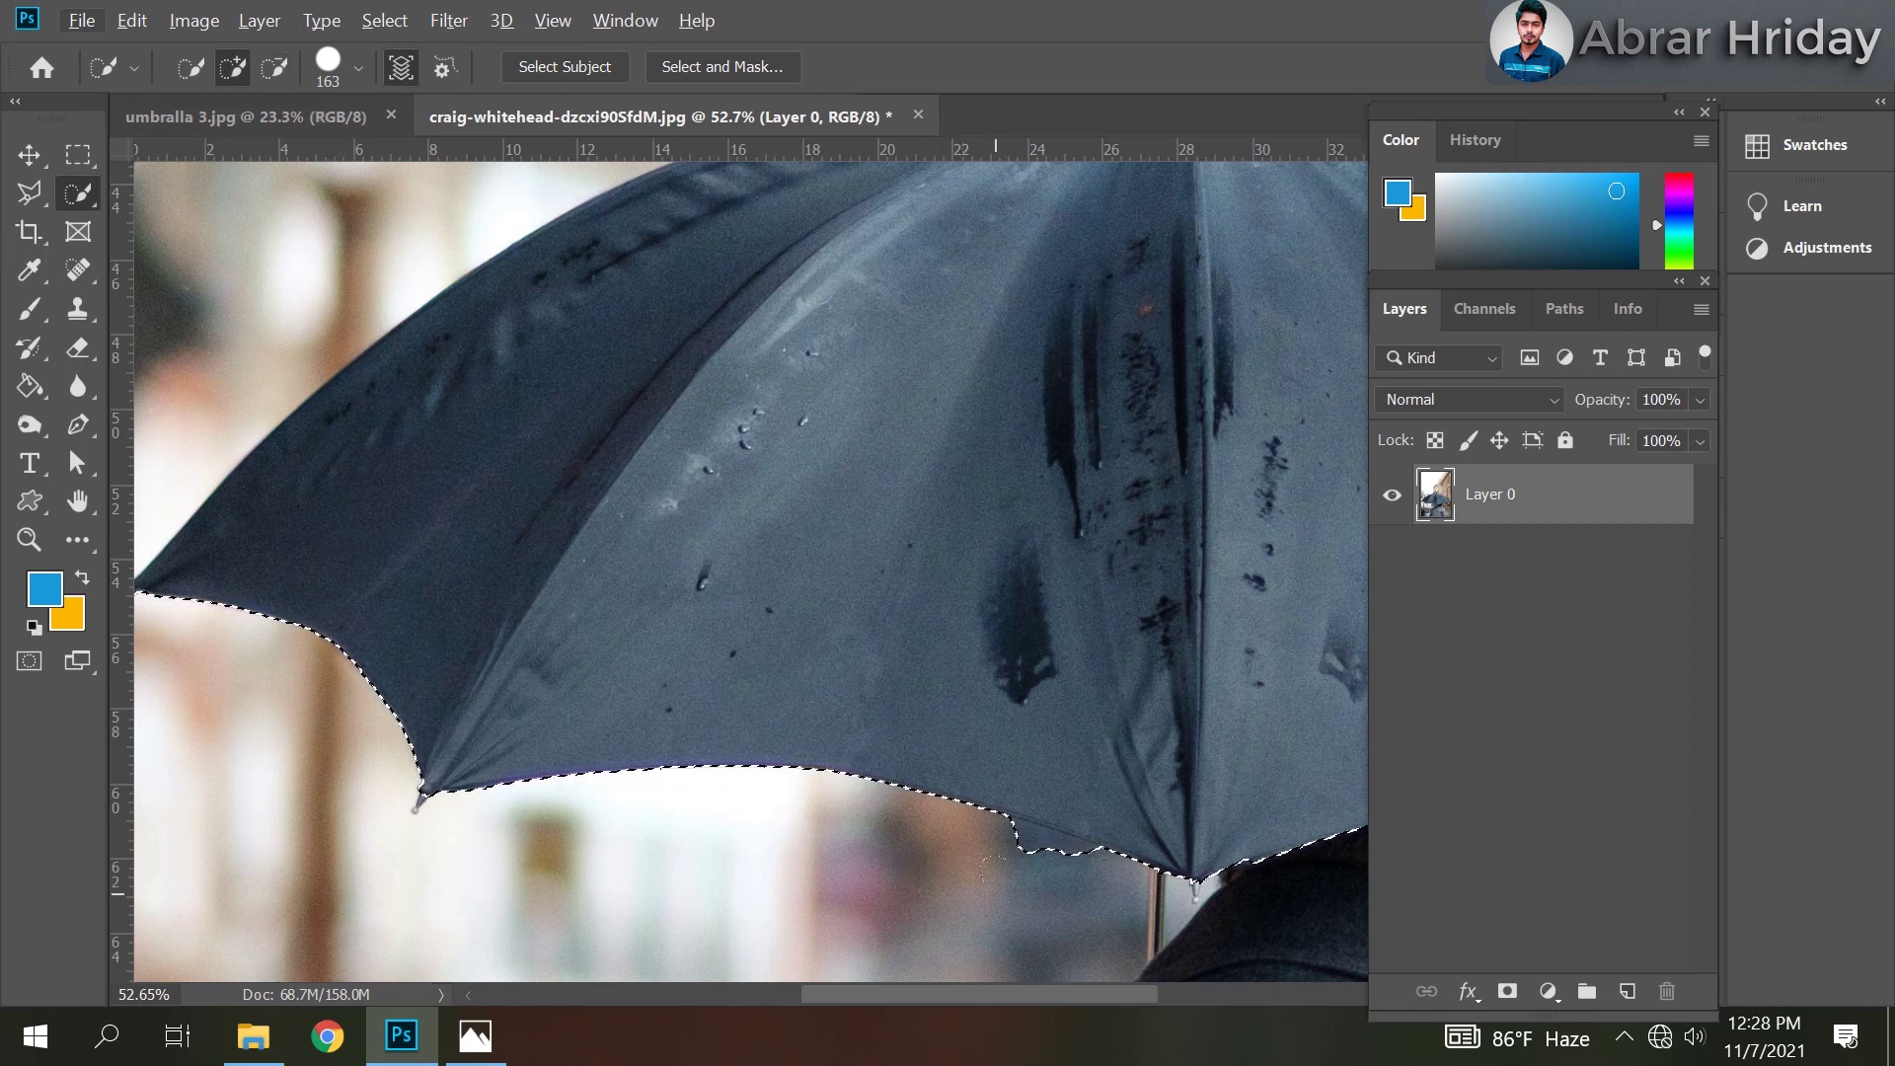
key("alt")
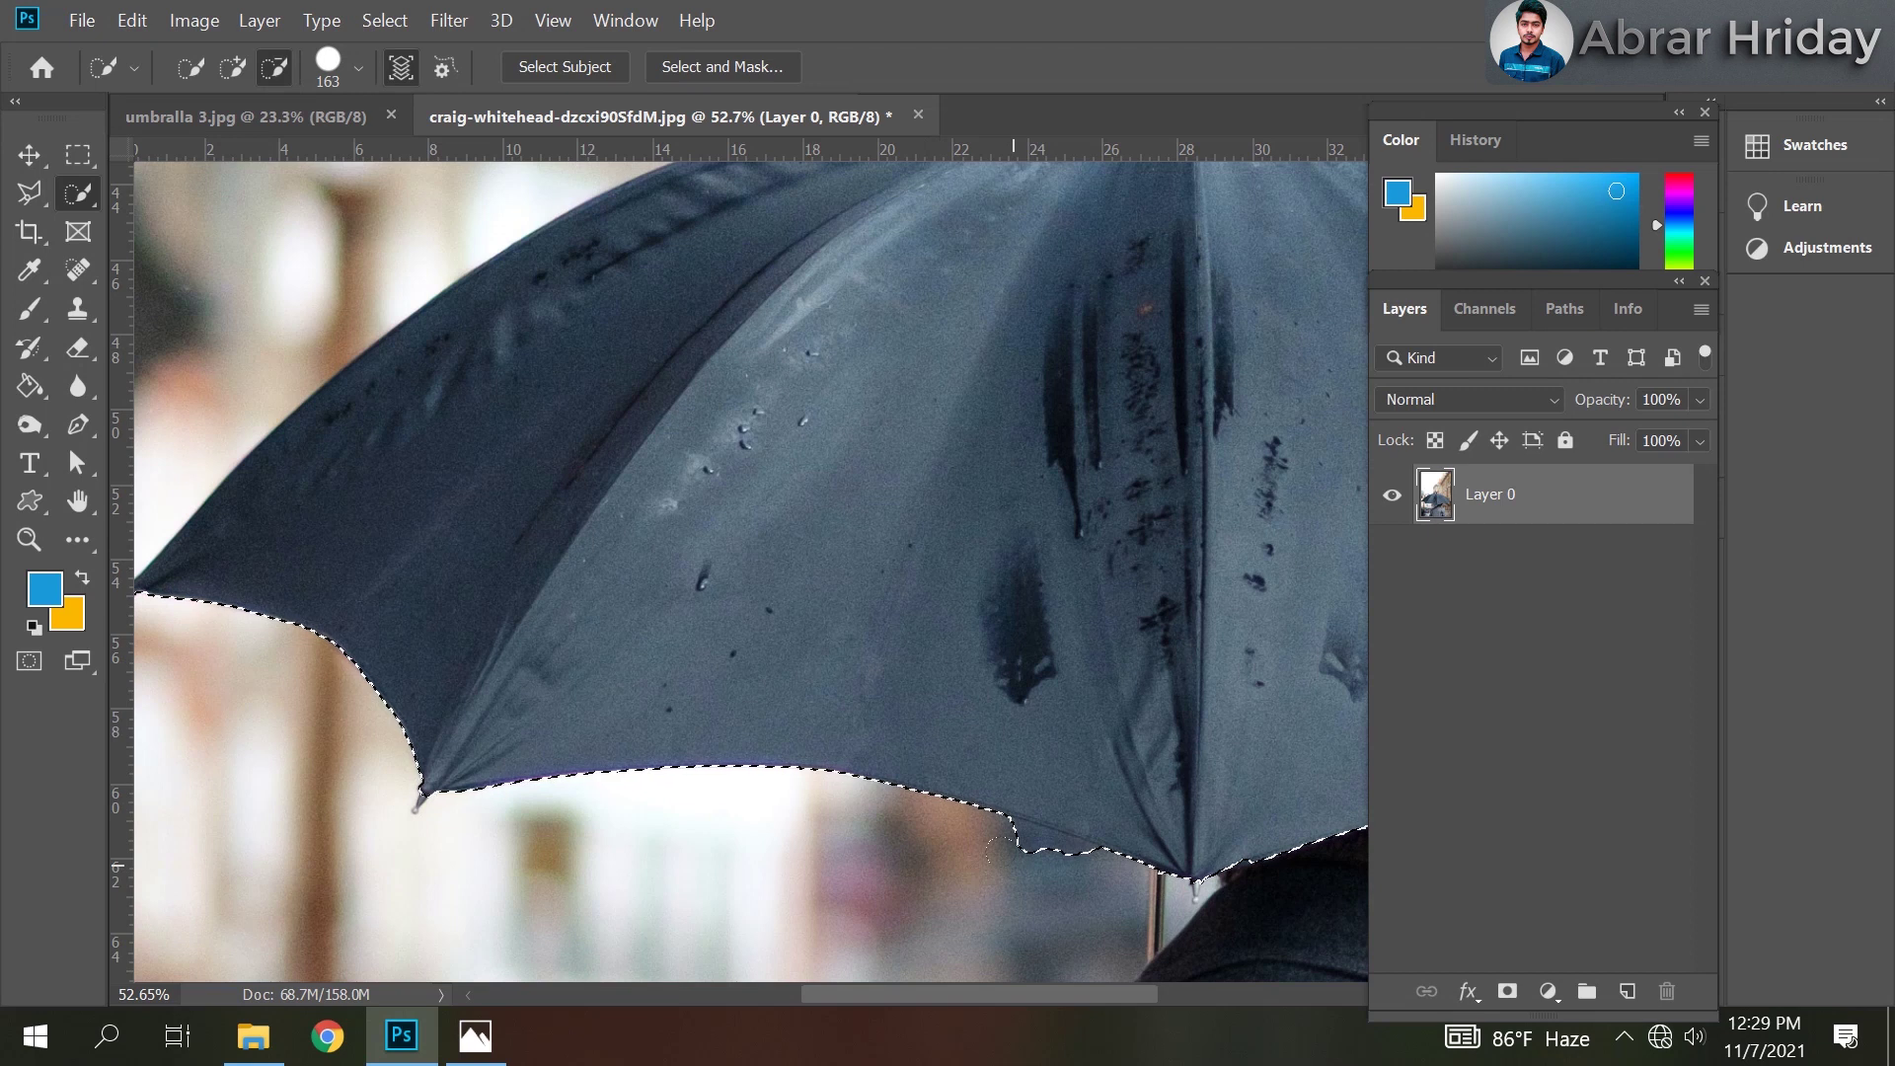
key("alt")
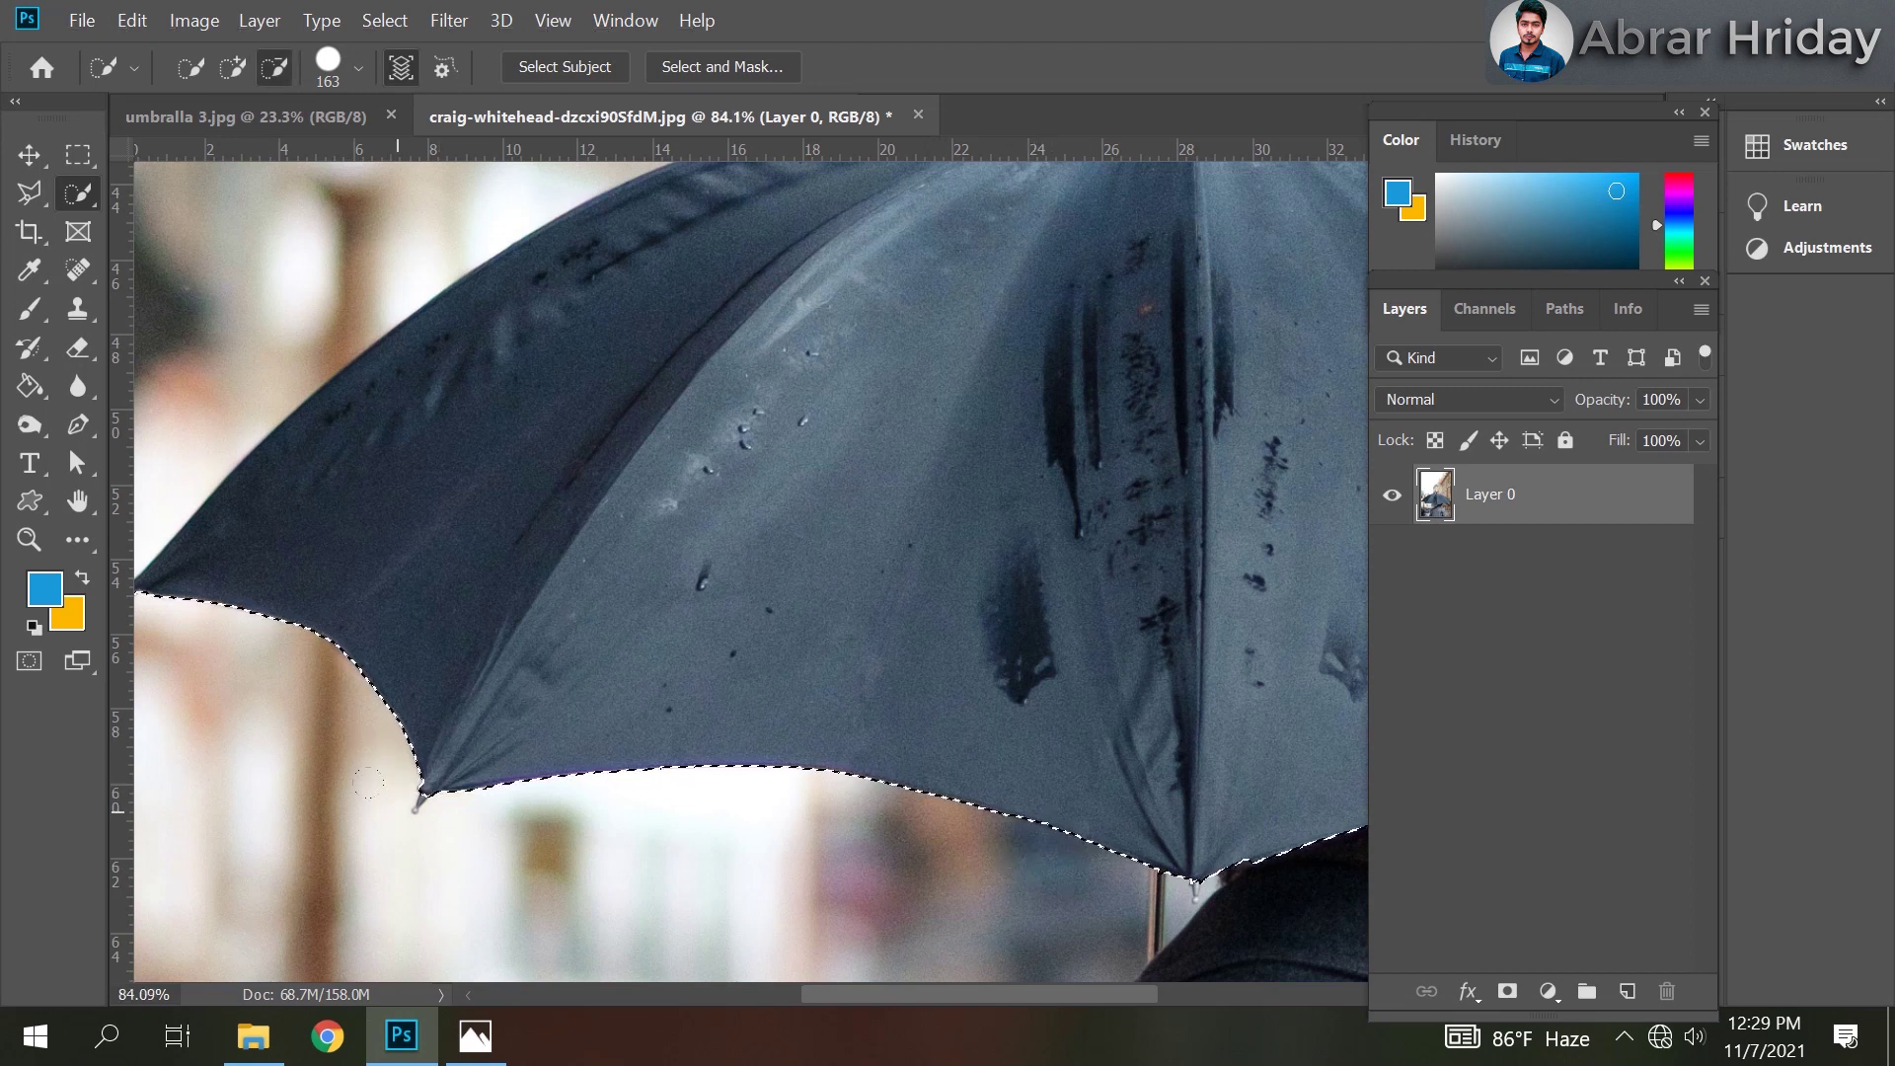
scroll(414, 787, "up", 3, "alt")
key("bracketleft")
key("bracketleft")
key("bracketleft")
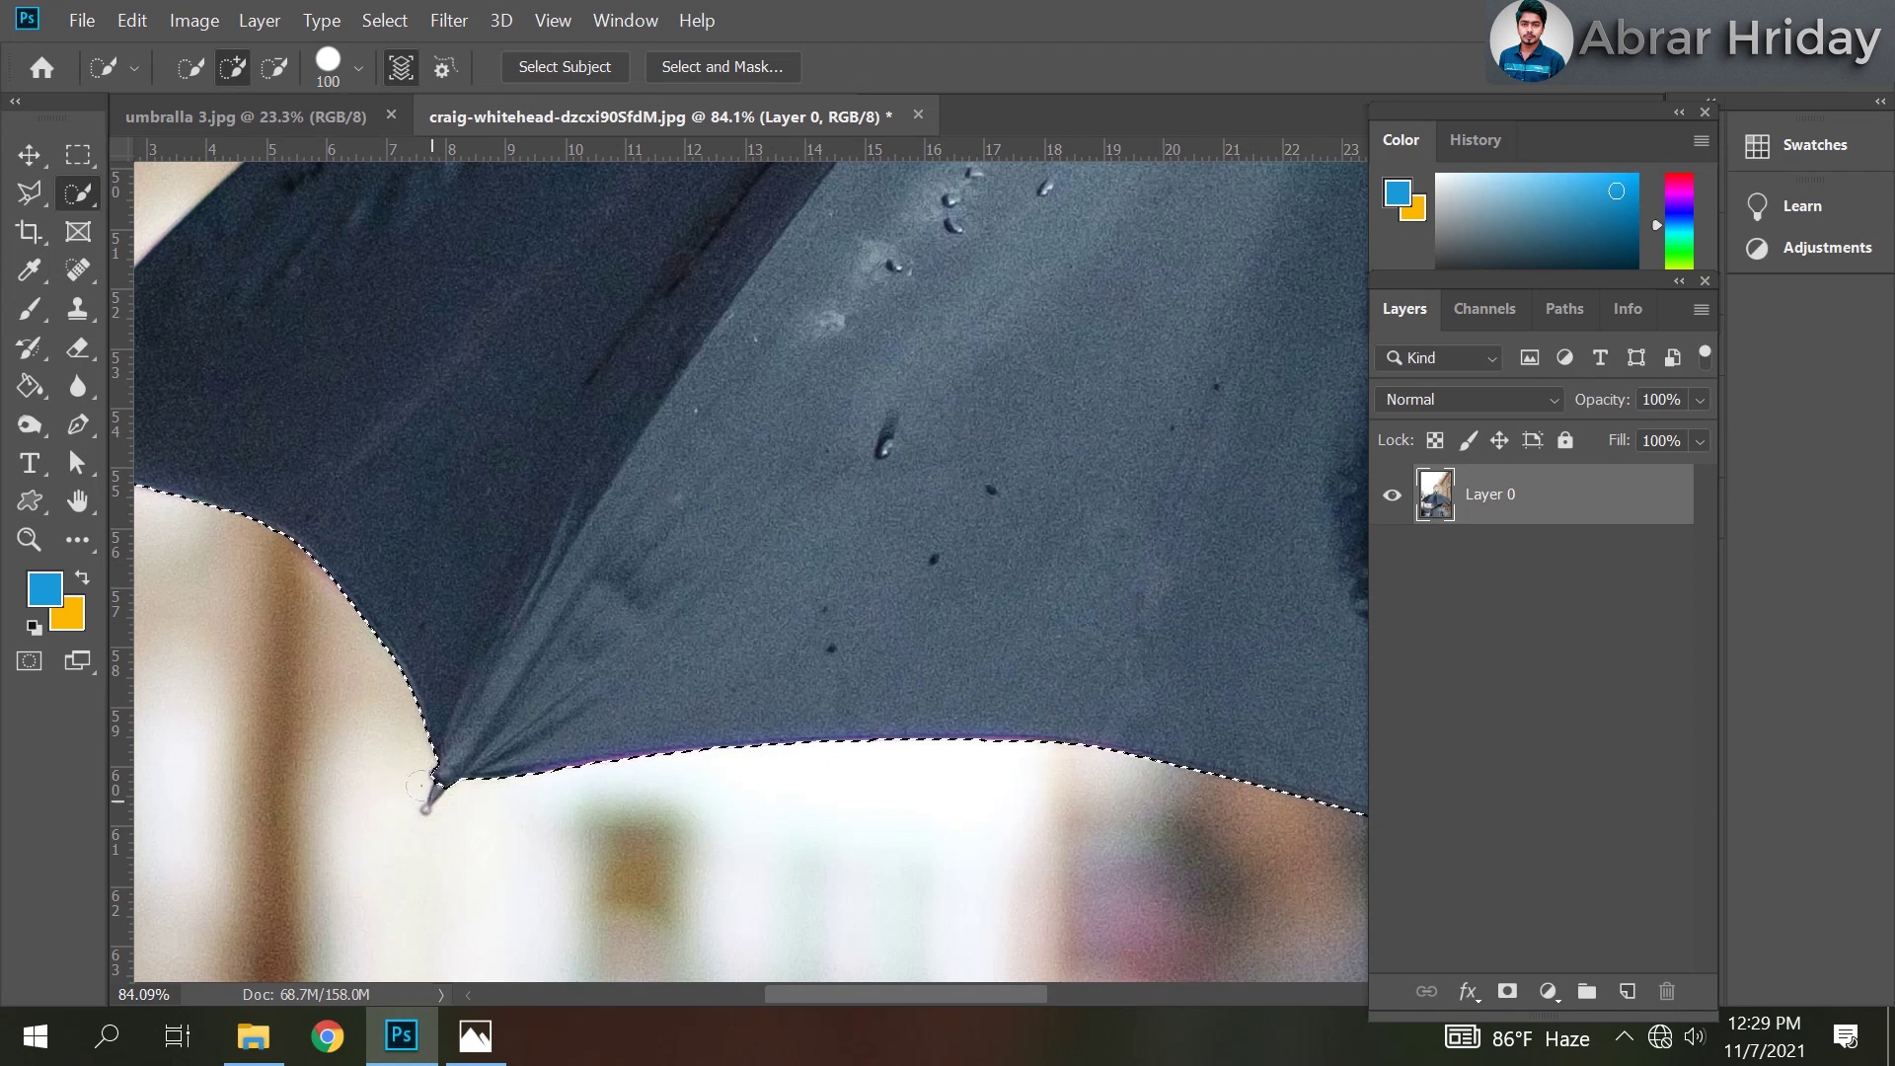
key("bracketleft")
key("bracketleft")
key("bracketleft")
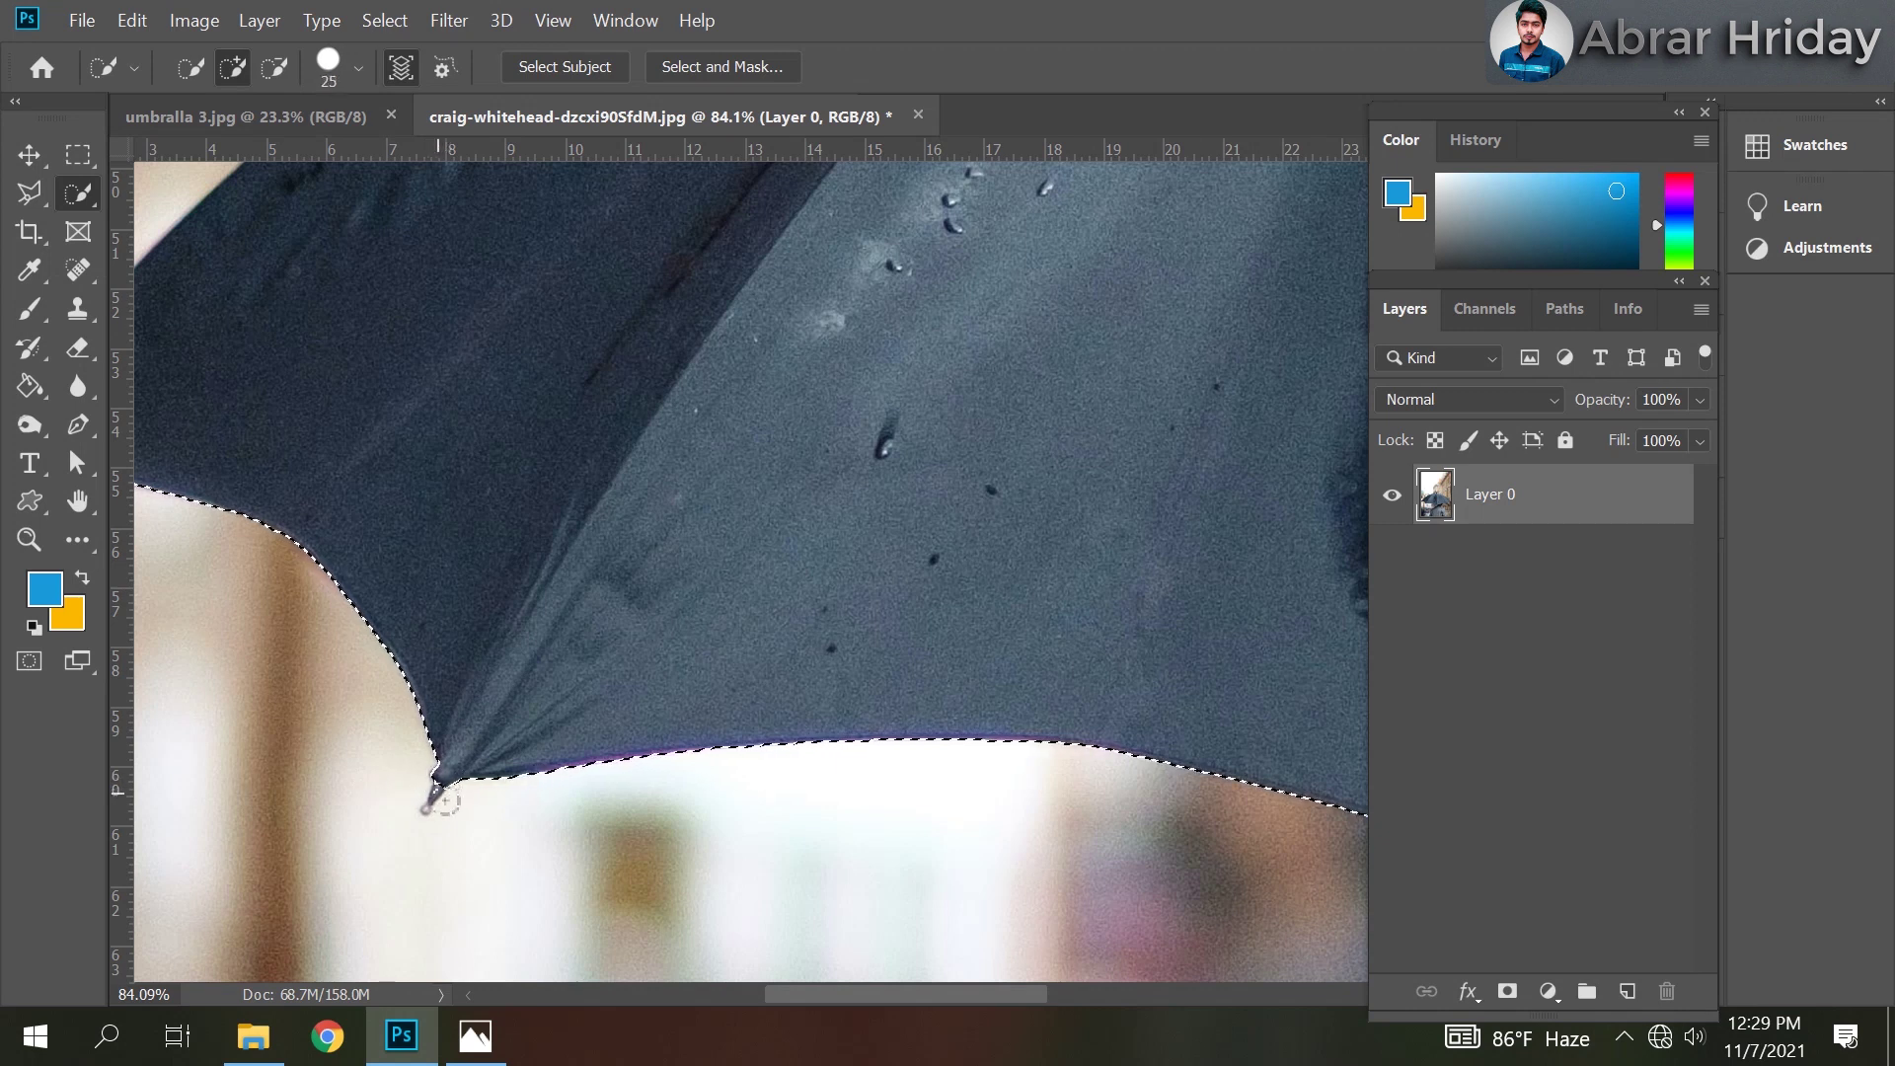
left_click(410, 807)
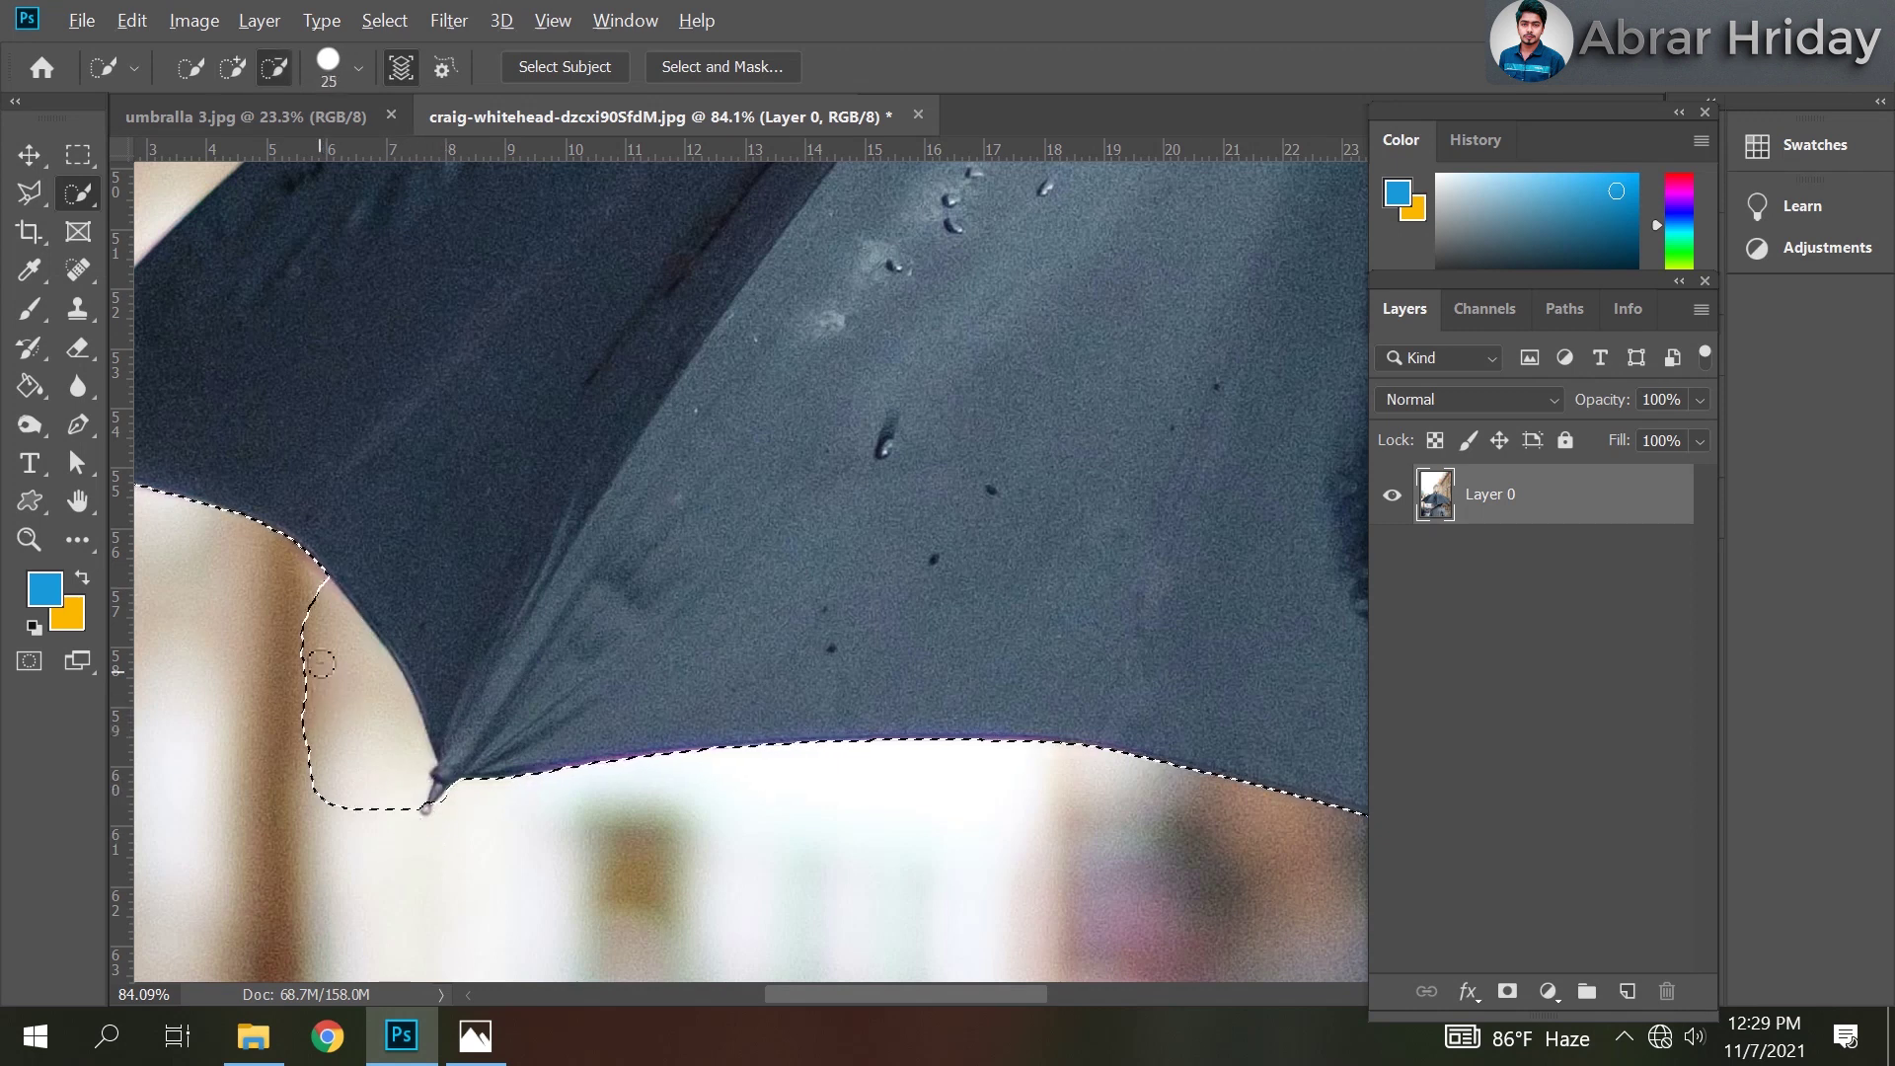
left_click_drag(335, 602, 400, 807, "alt")
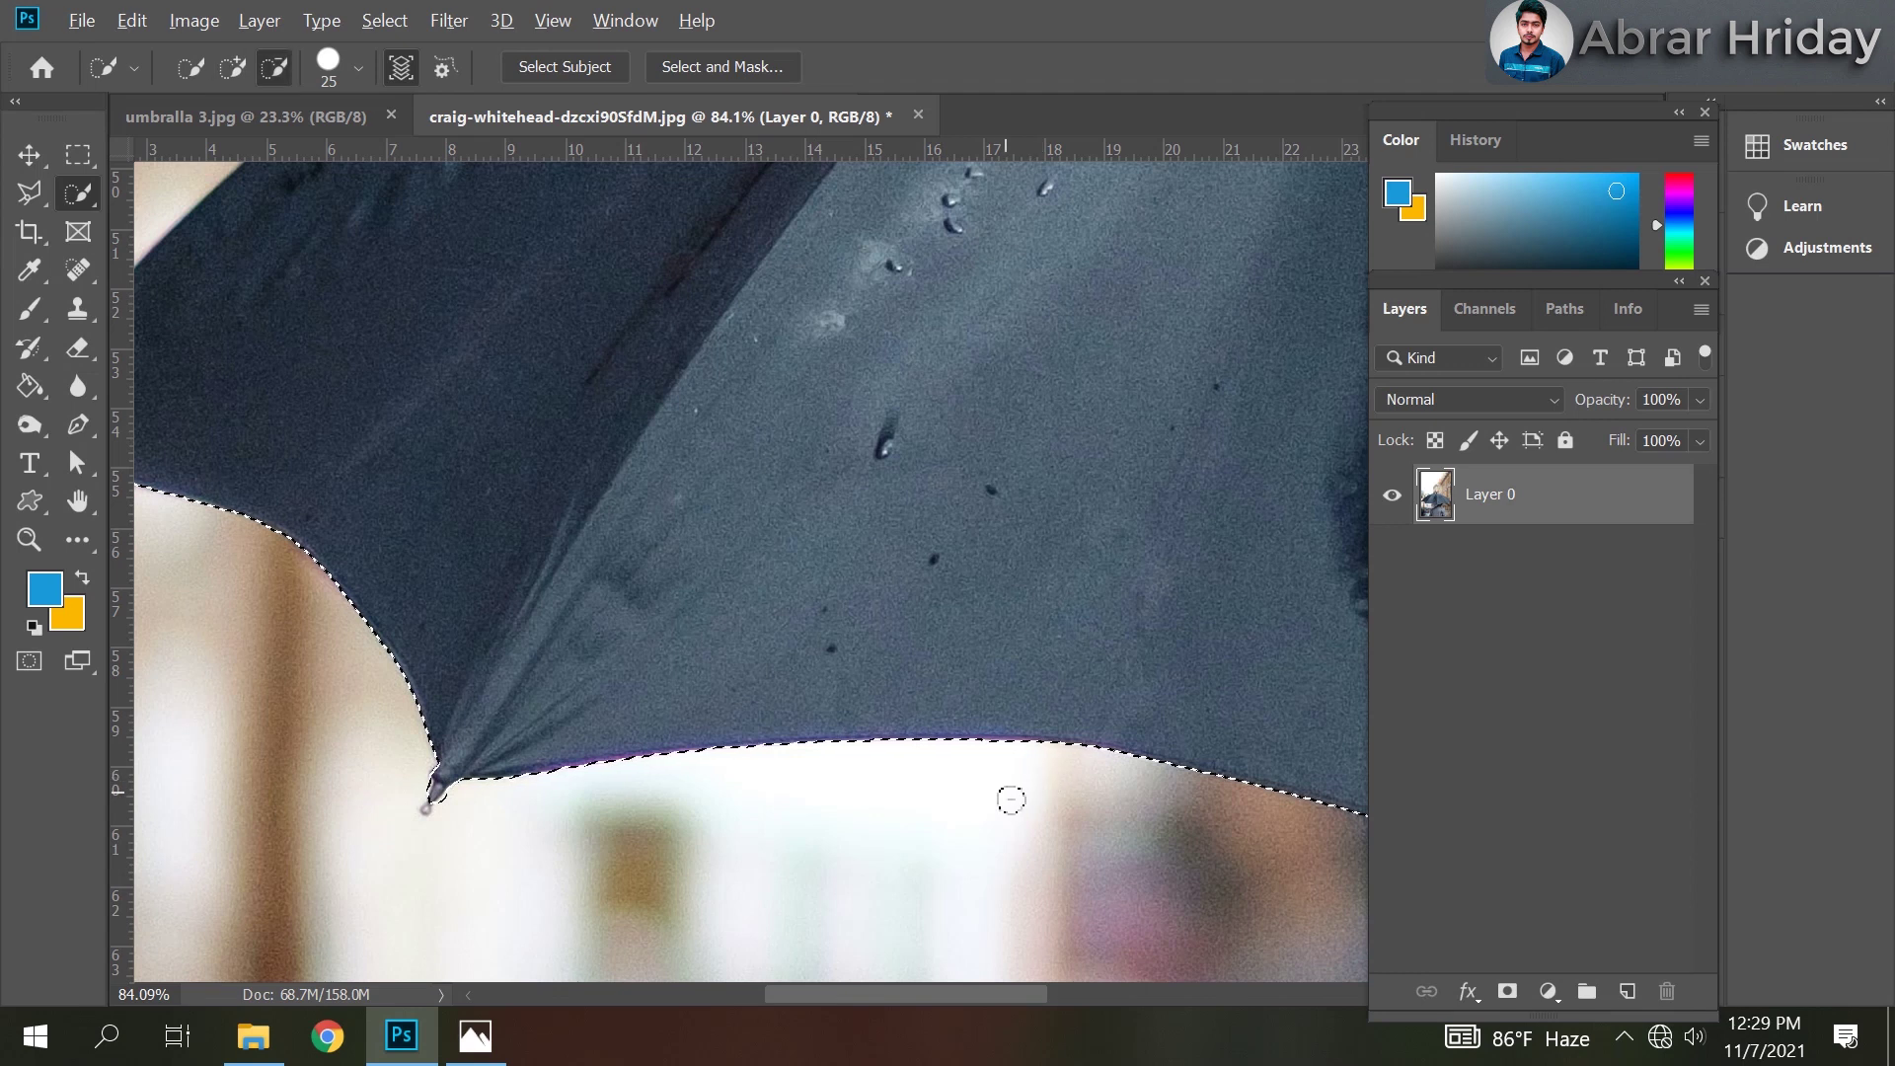
Zoom around to check the selection covers everything above the umbrella rim.
scroll(1007, 795, "down", 3)
scroll(997, 796, "down", 4)
scroll(1026, 805, "down", 3)
scroll(1056, 811, "up", 2)
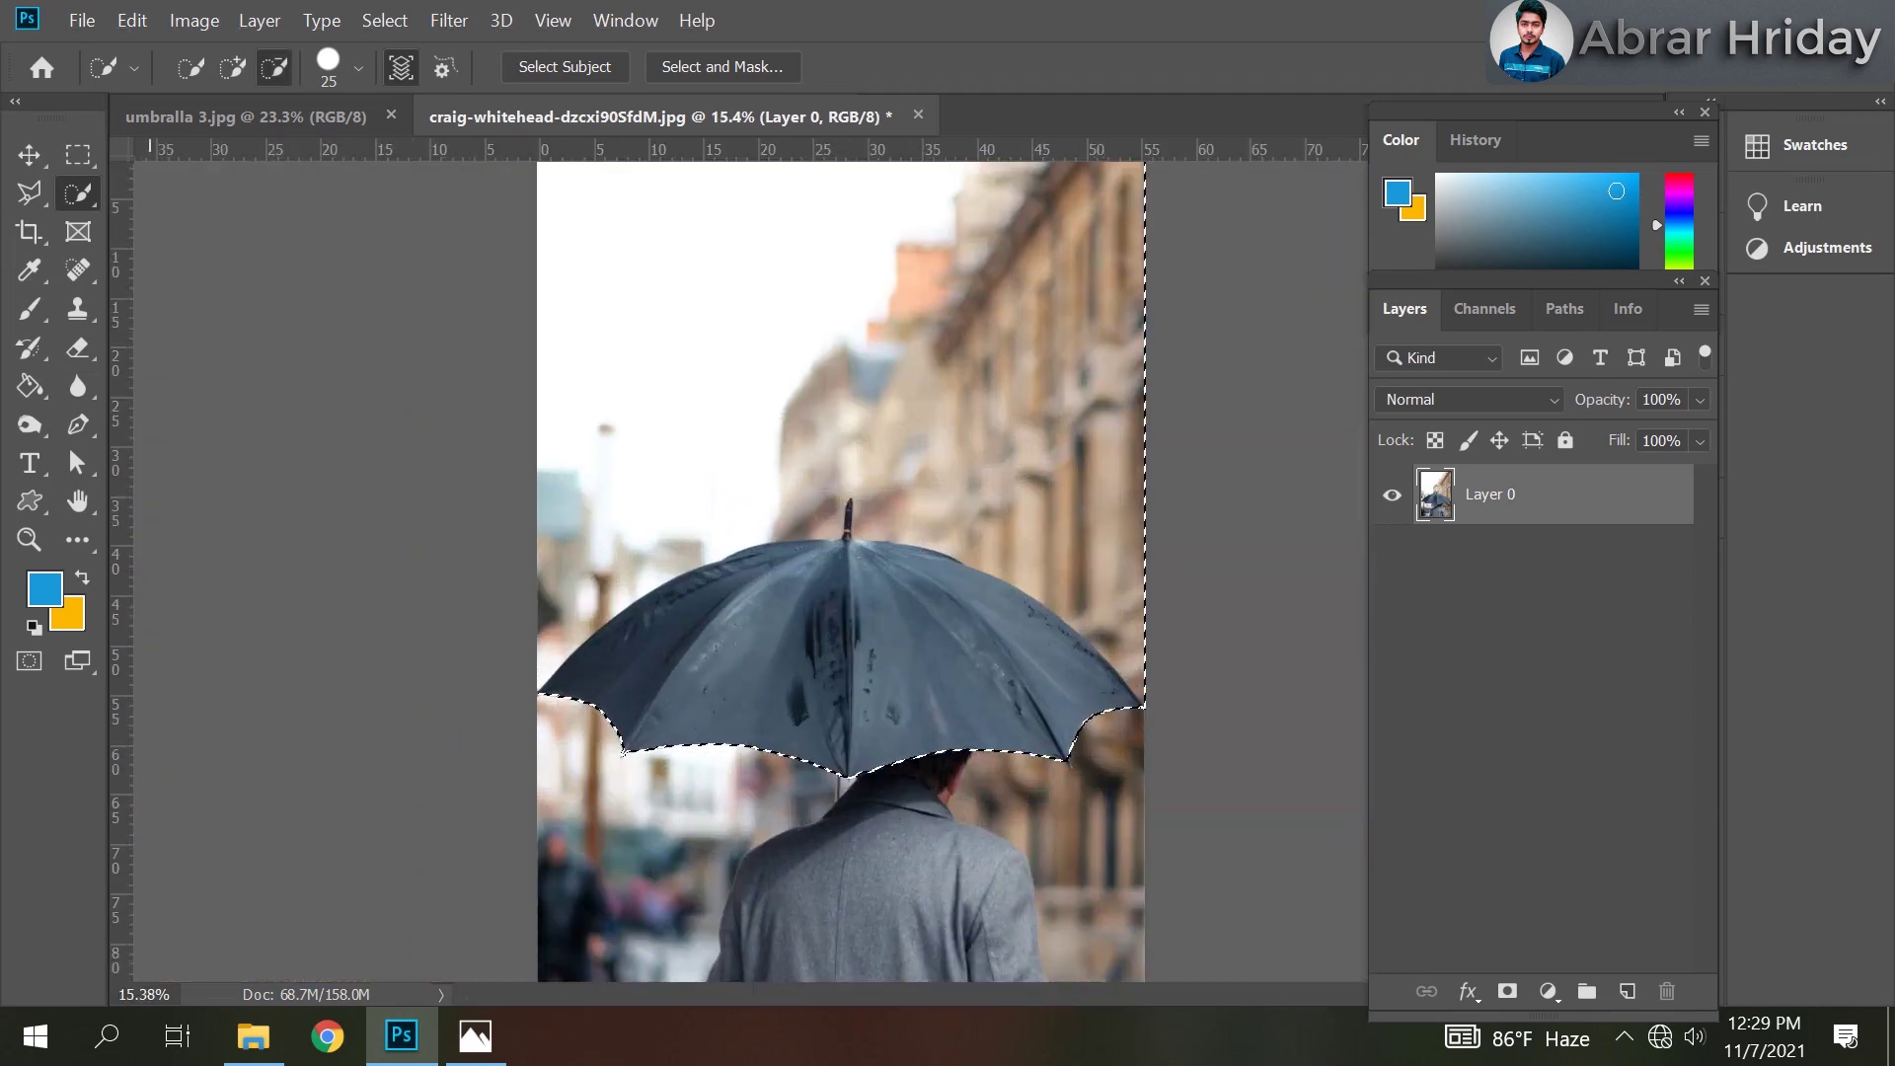
scroll(1056, 811, "up", 2)
scroll(1056, 812, "up", 1)
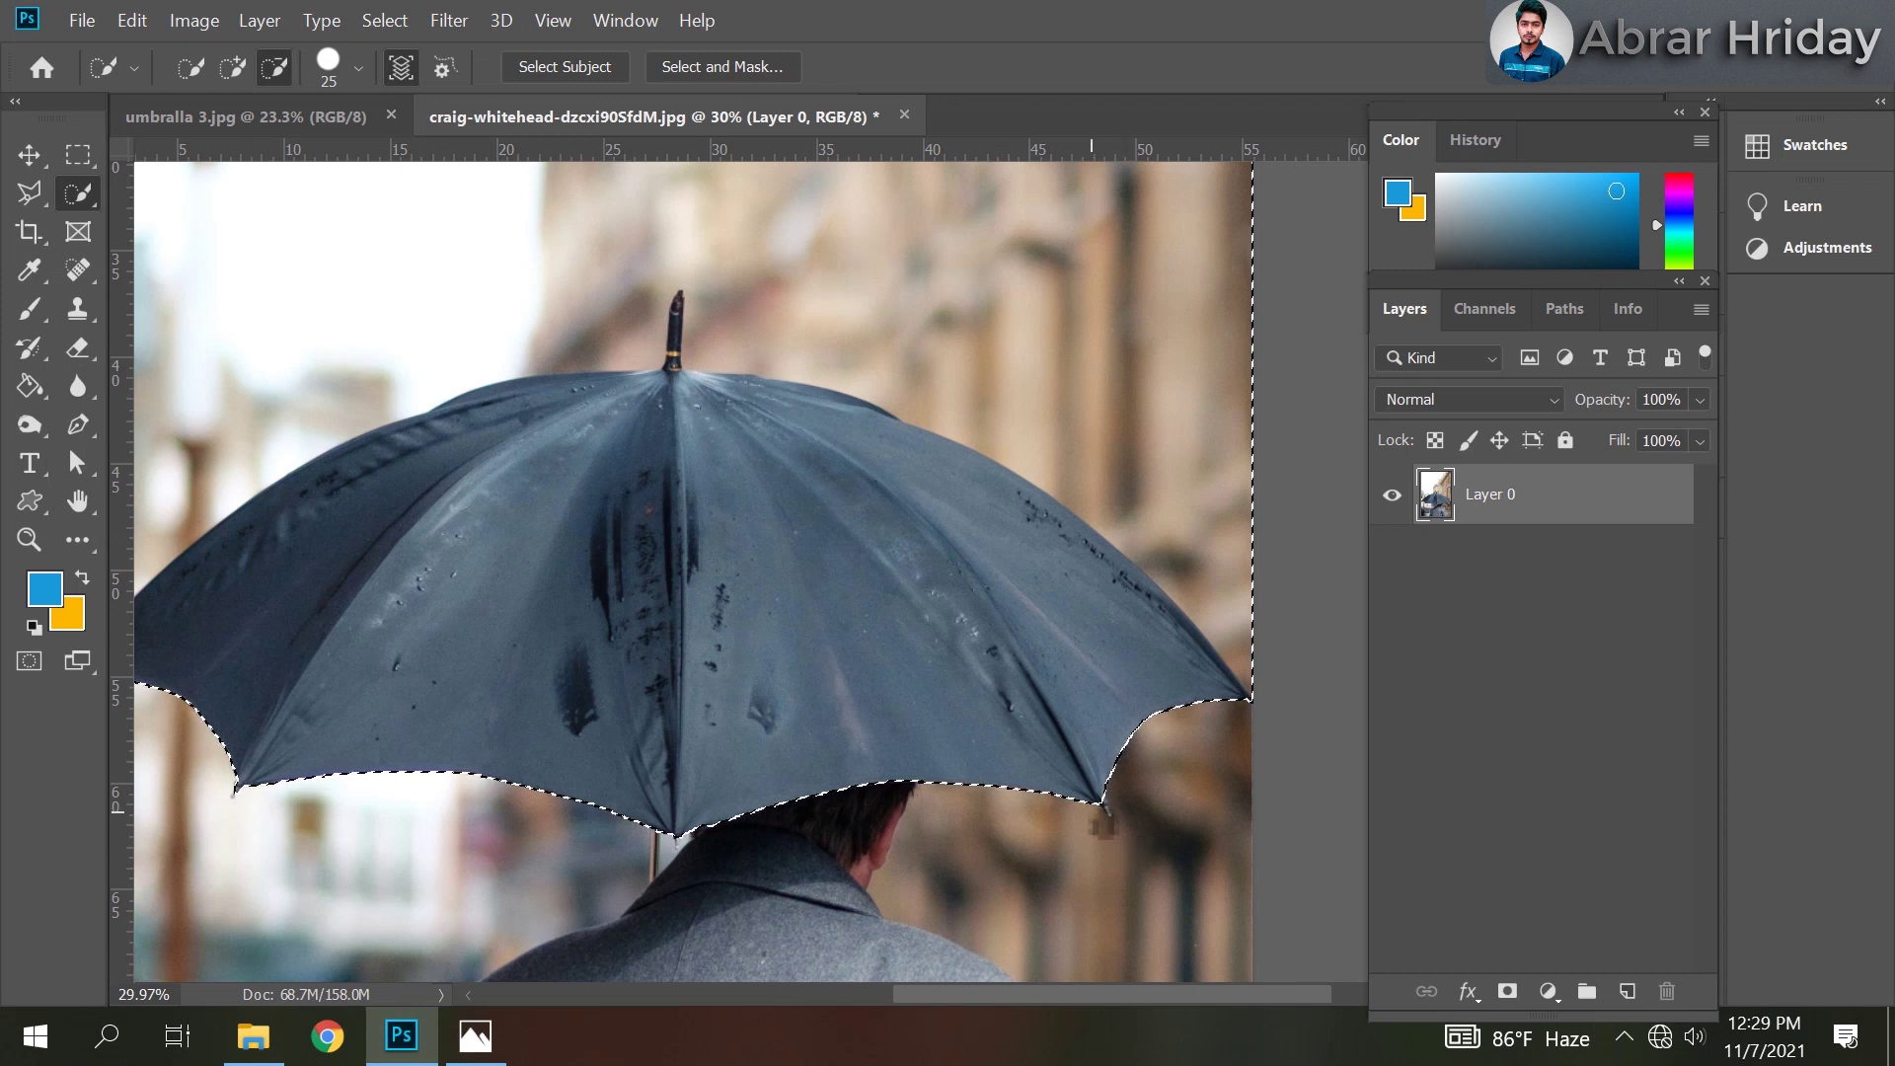
scroll(1102, 824, "down", 2)
scroll(1102, 824, "down", 2)
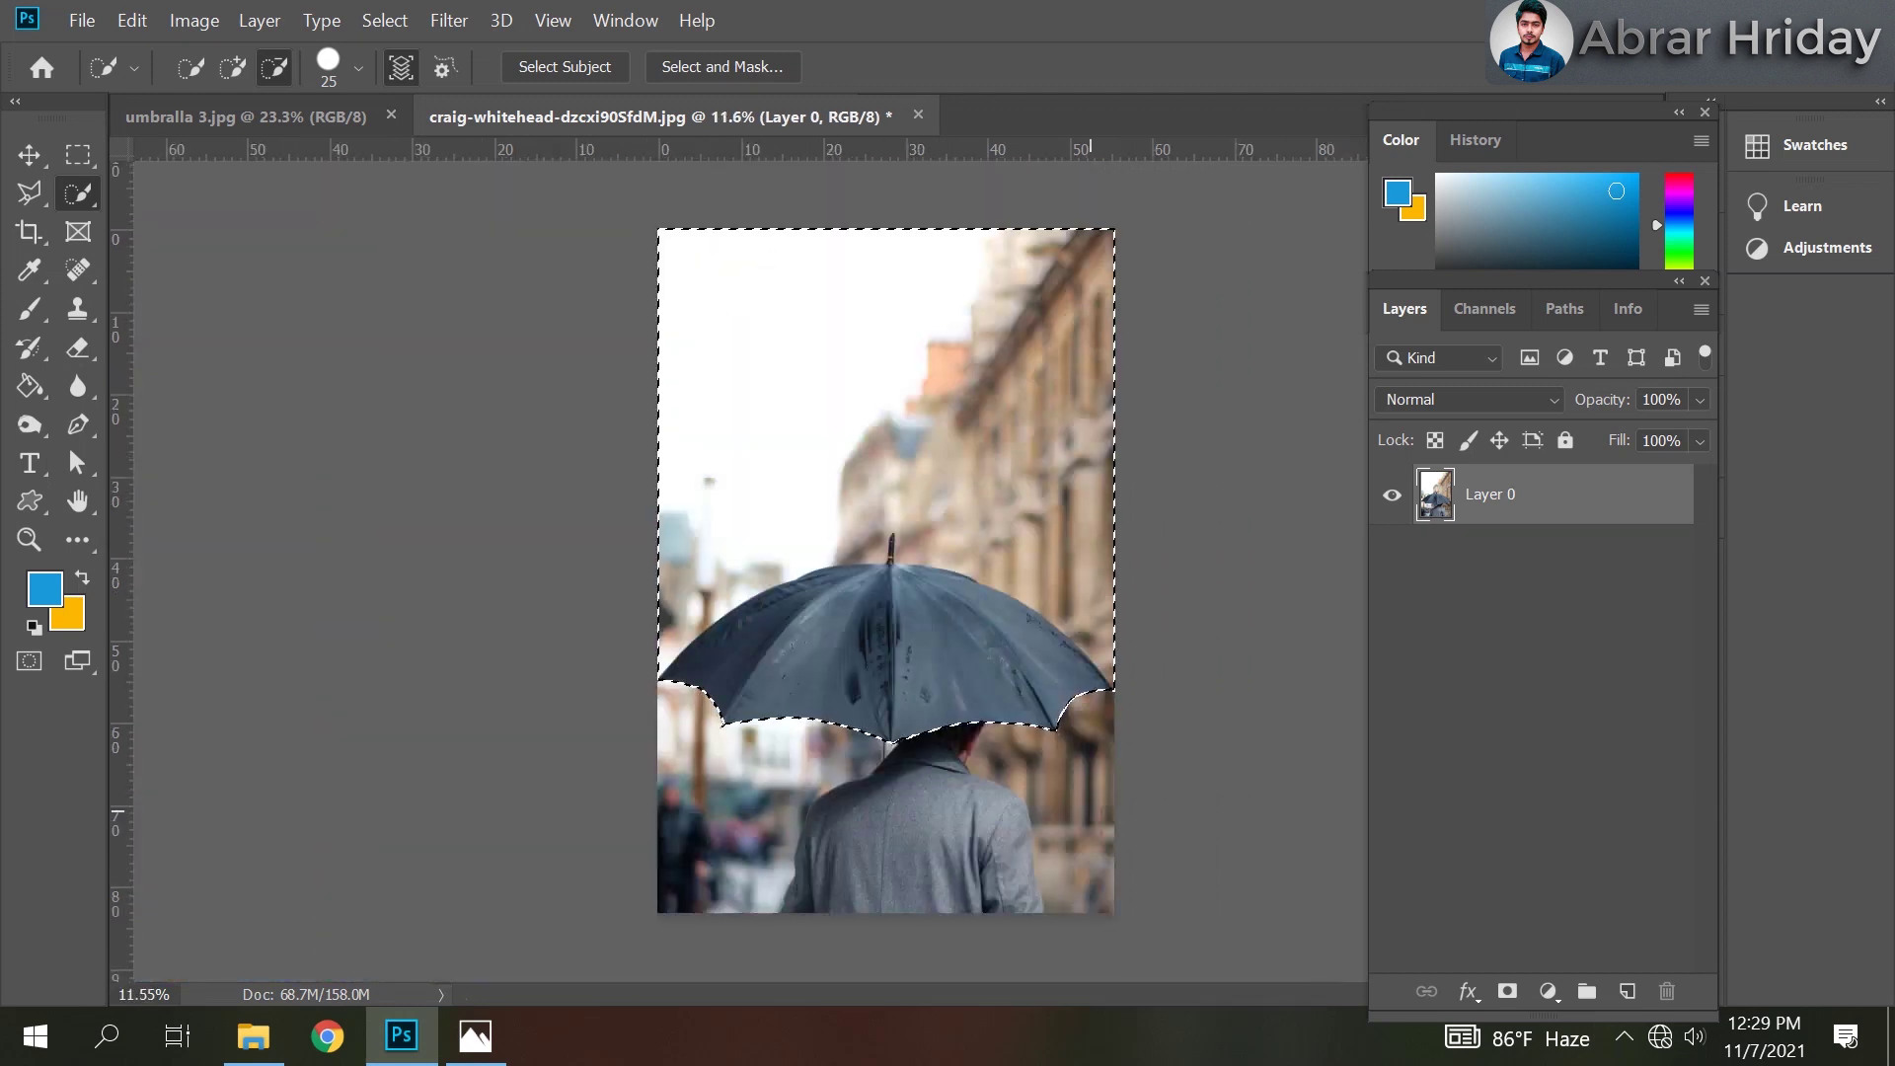
scroll(916, 456, "up", 1)
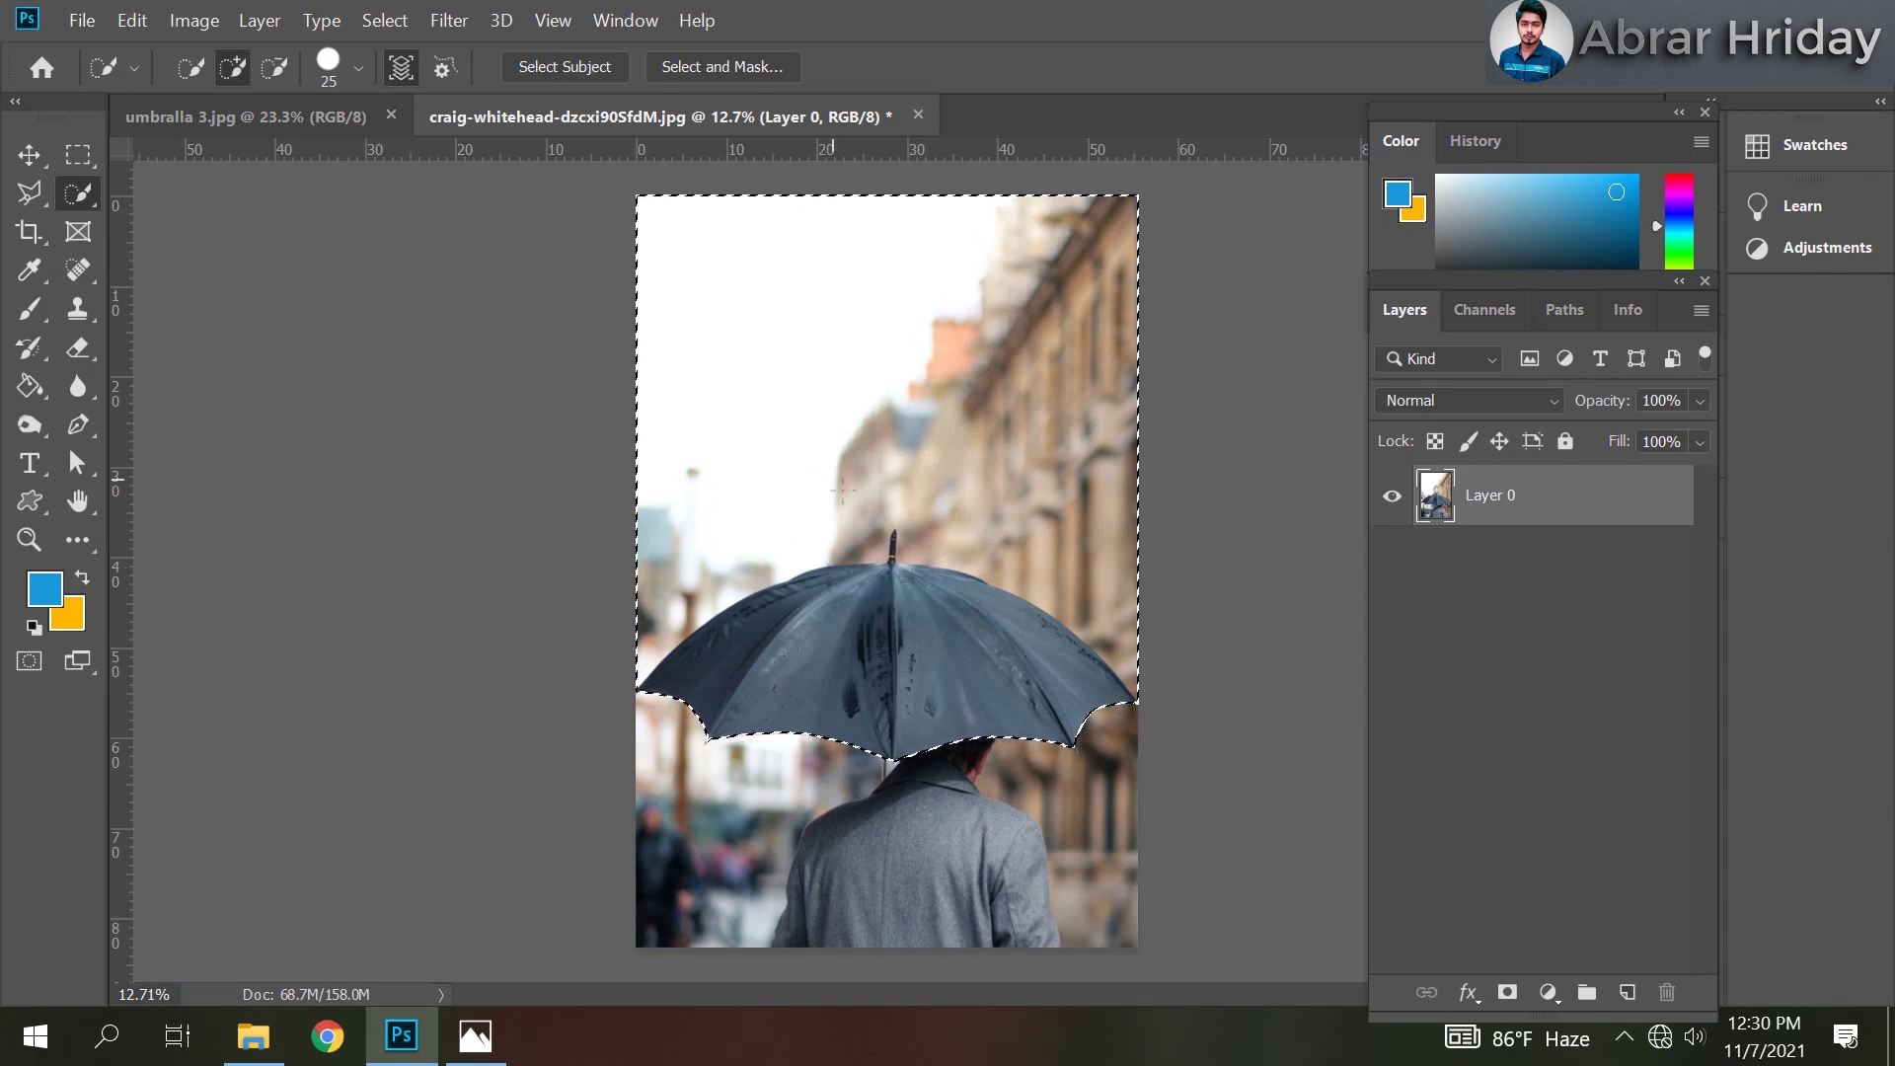
right_click(842, 488)
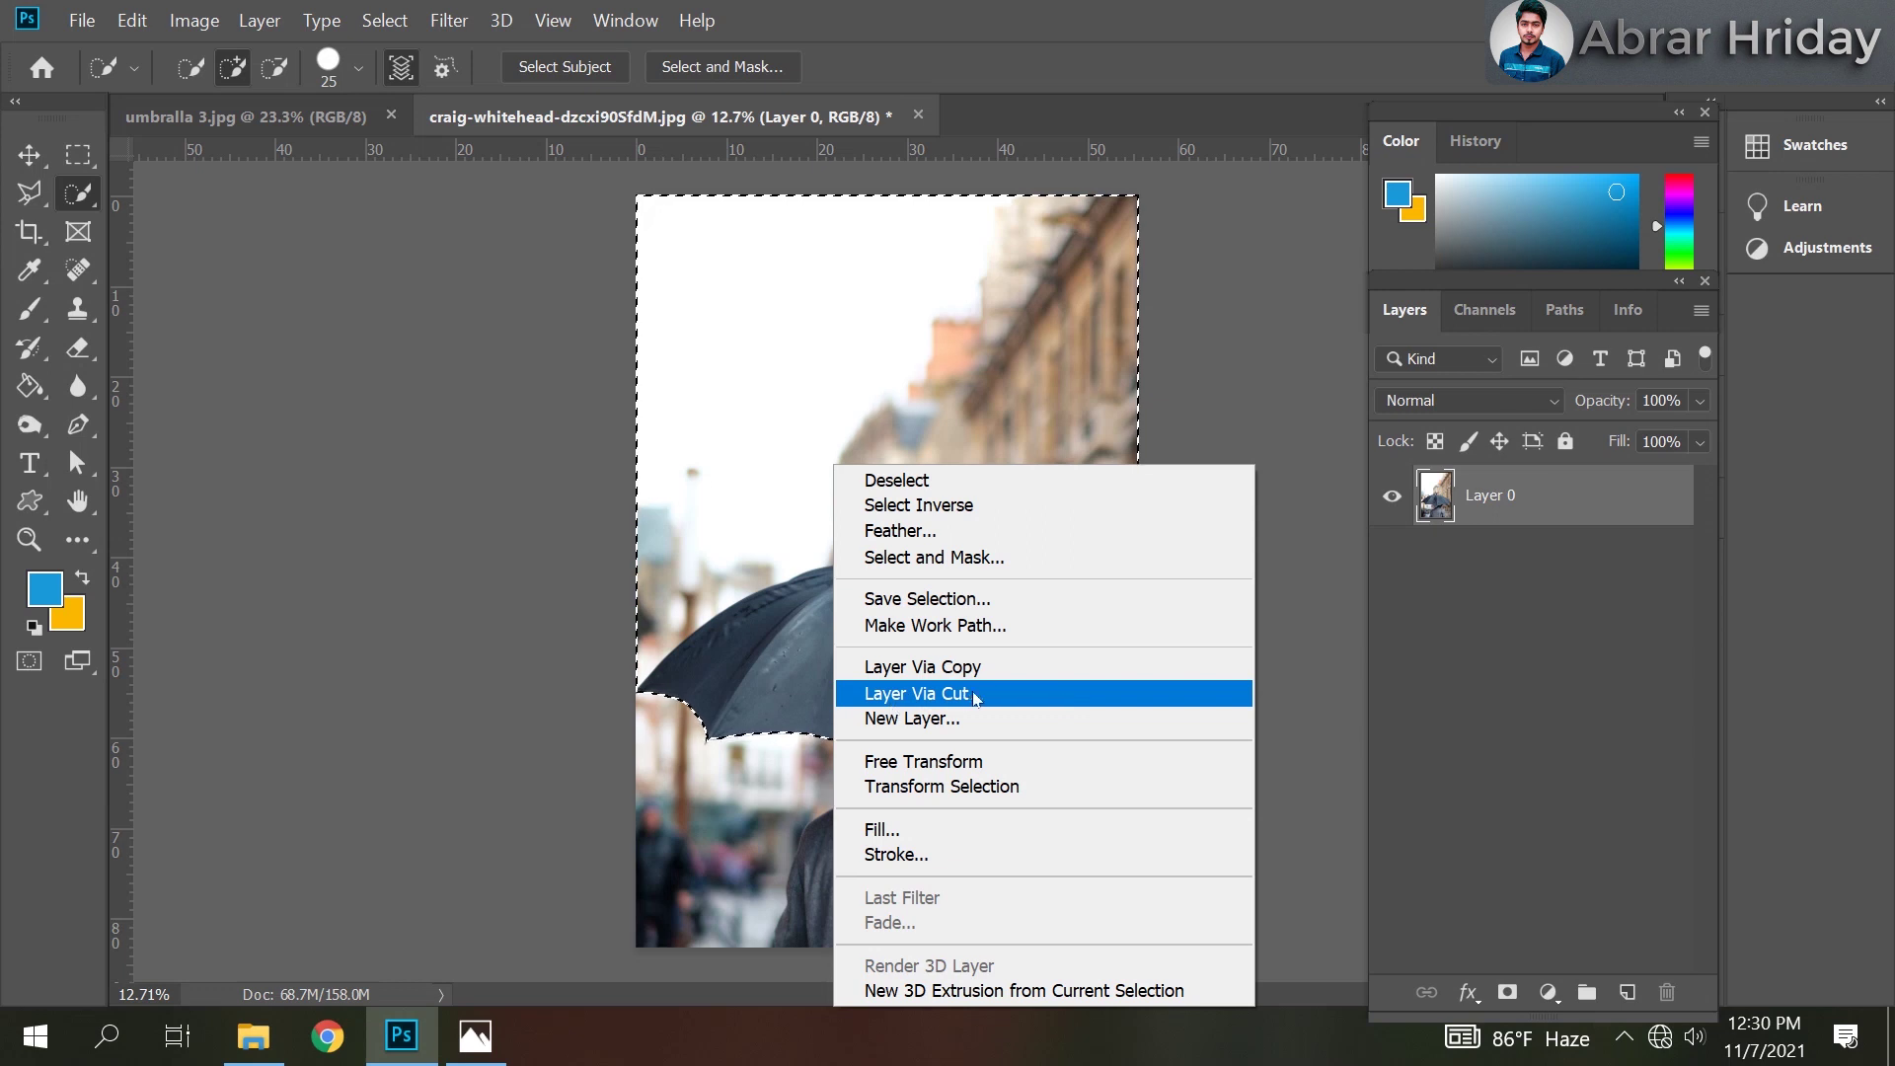
Cut the selection to its own layer with Layer Via Cut, verify it, and add a blank layer.
left_click(975, 696)
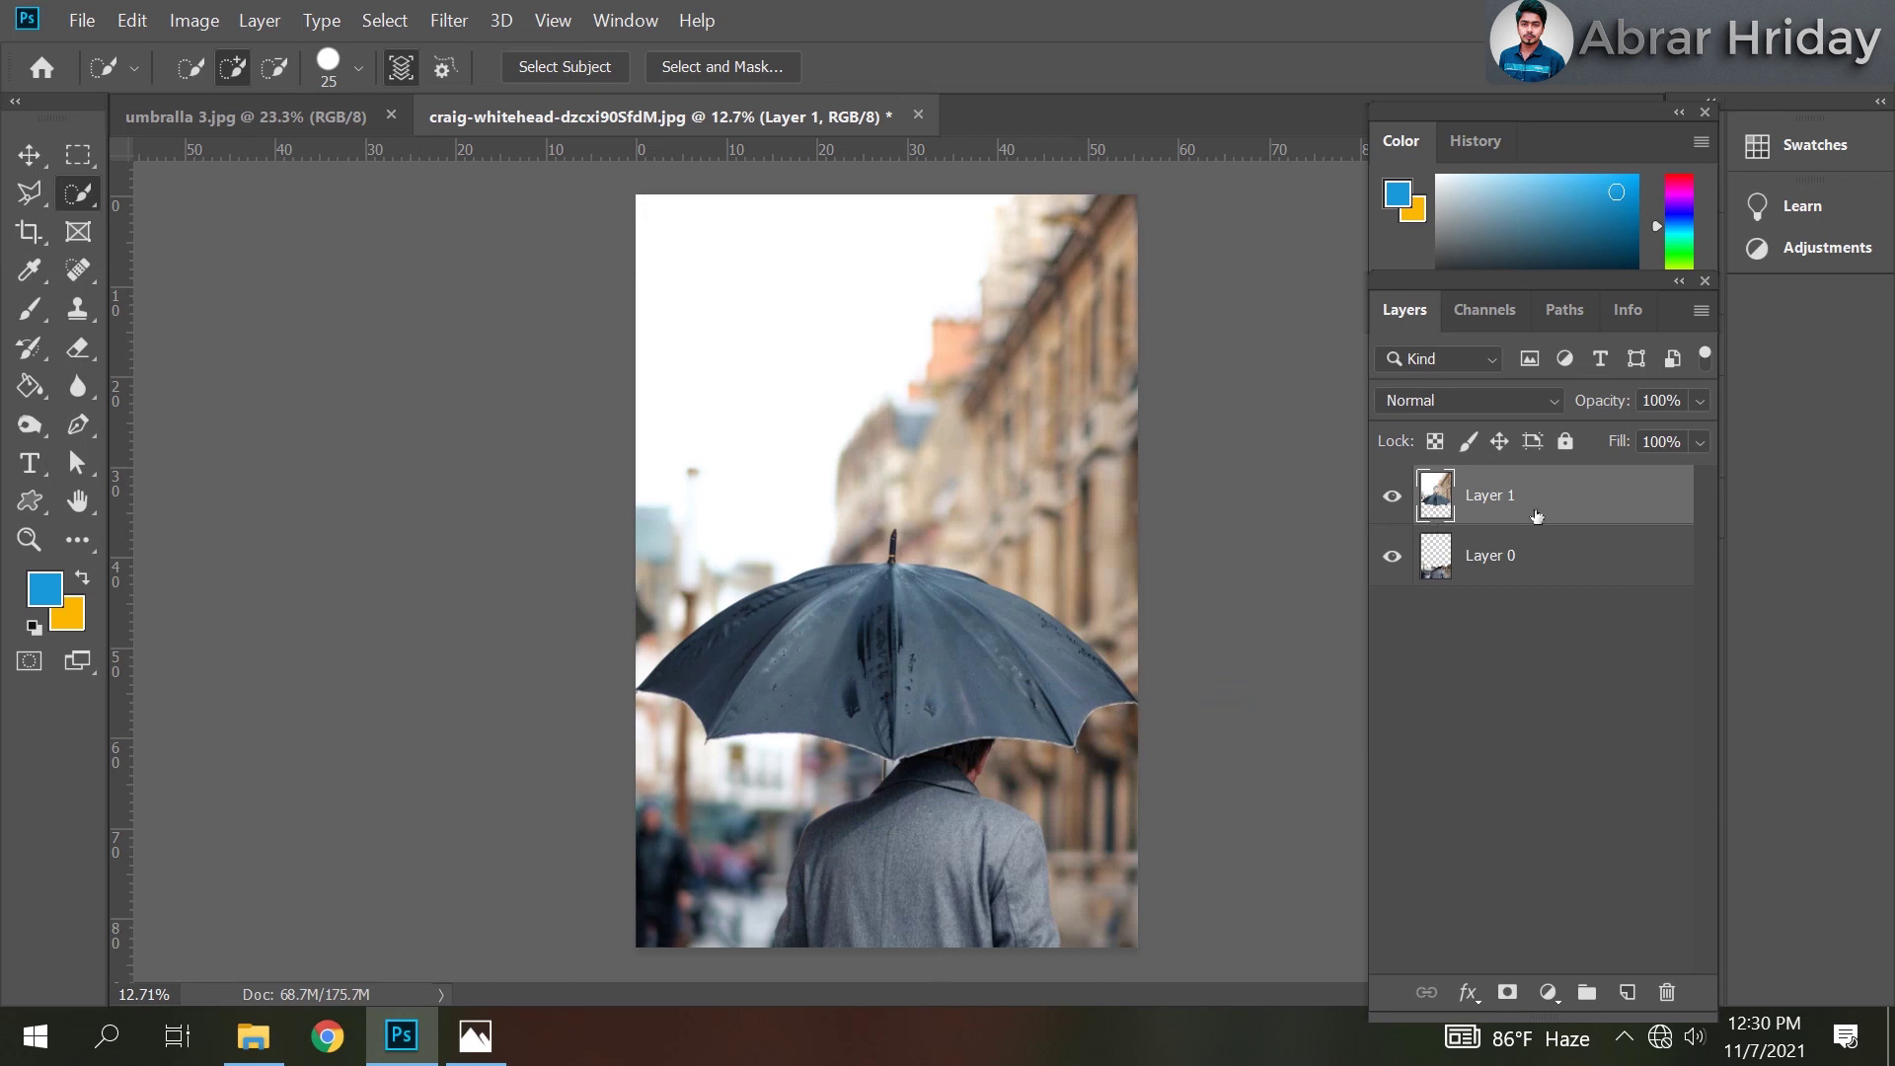
left_click(1392, 495)
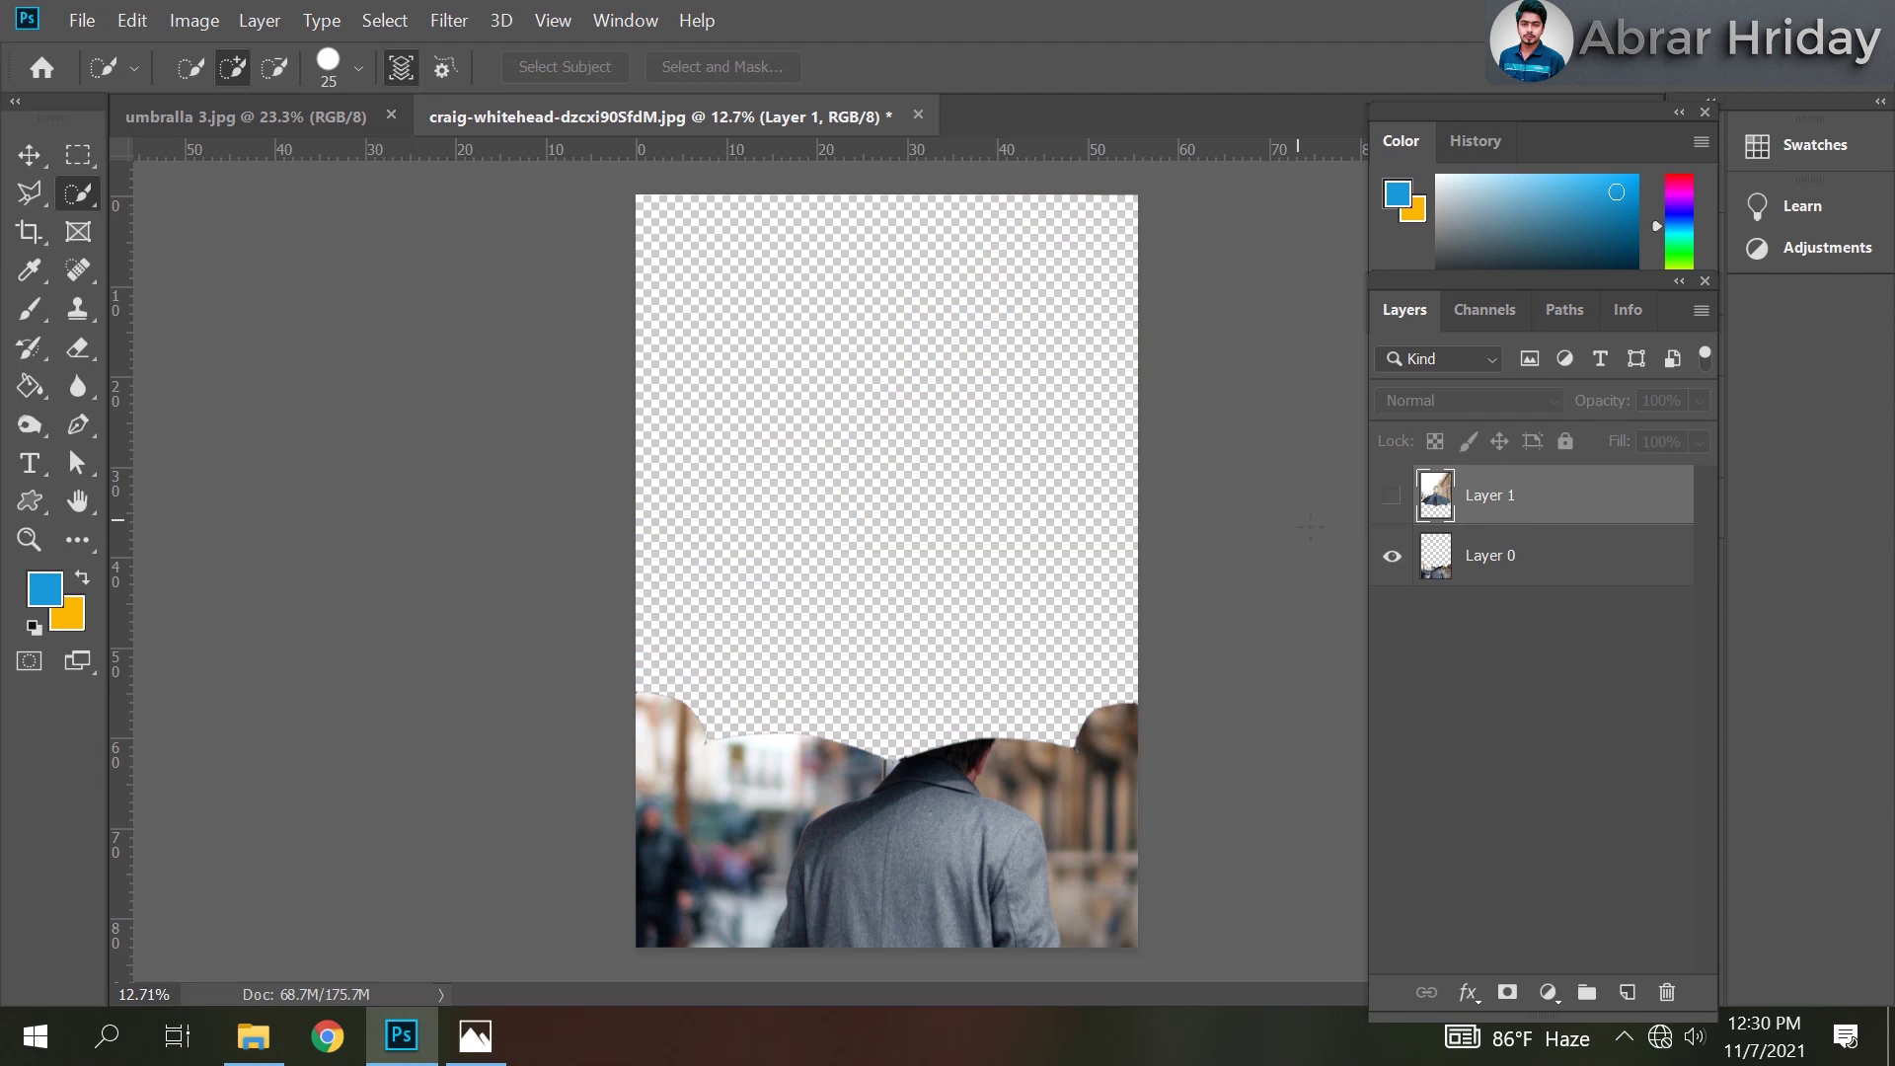
left_click(1389, 500)
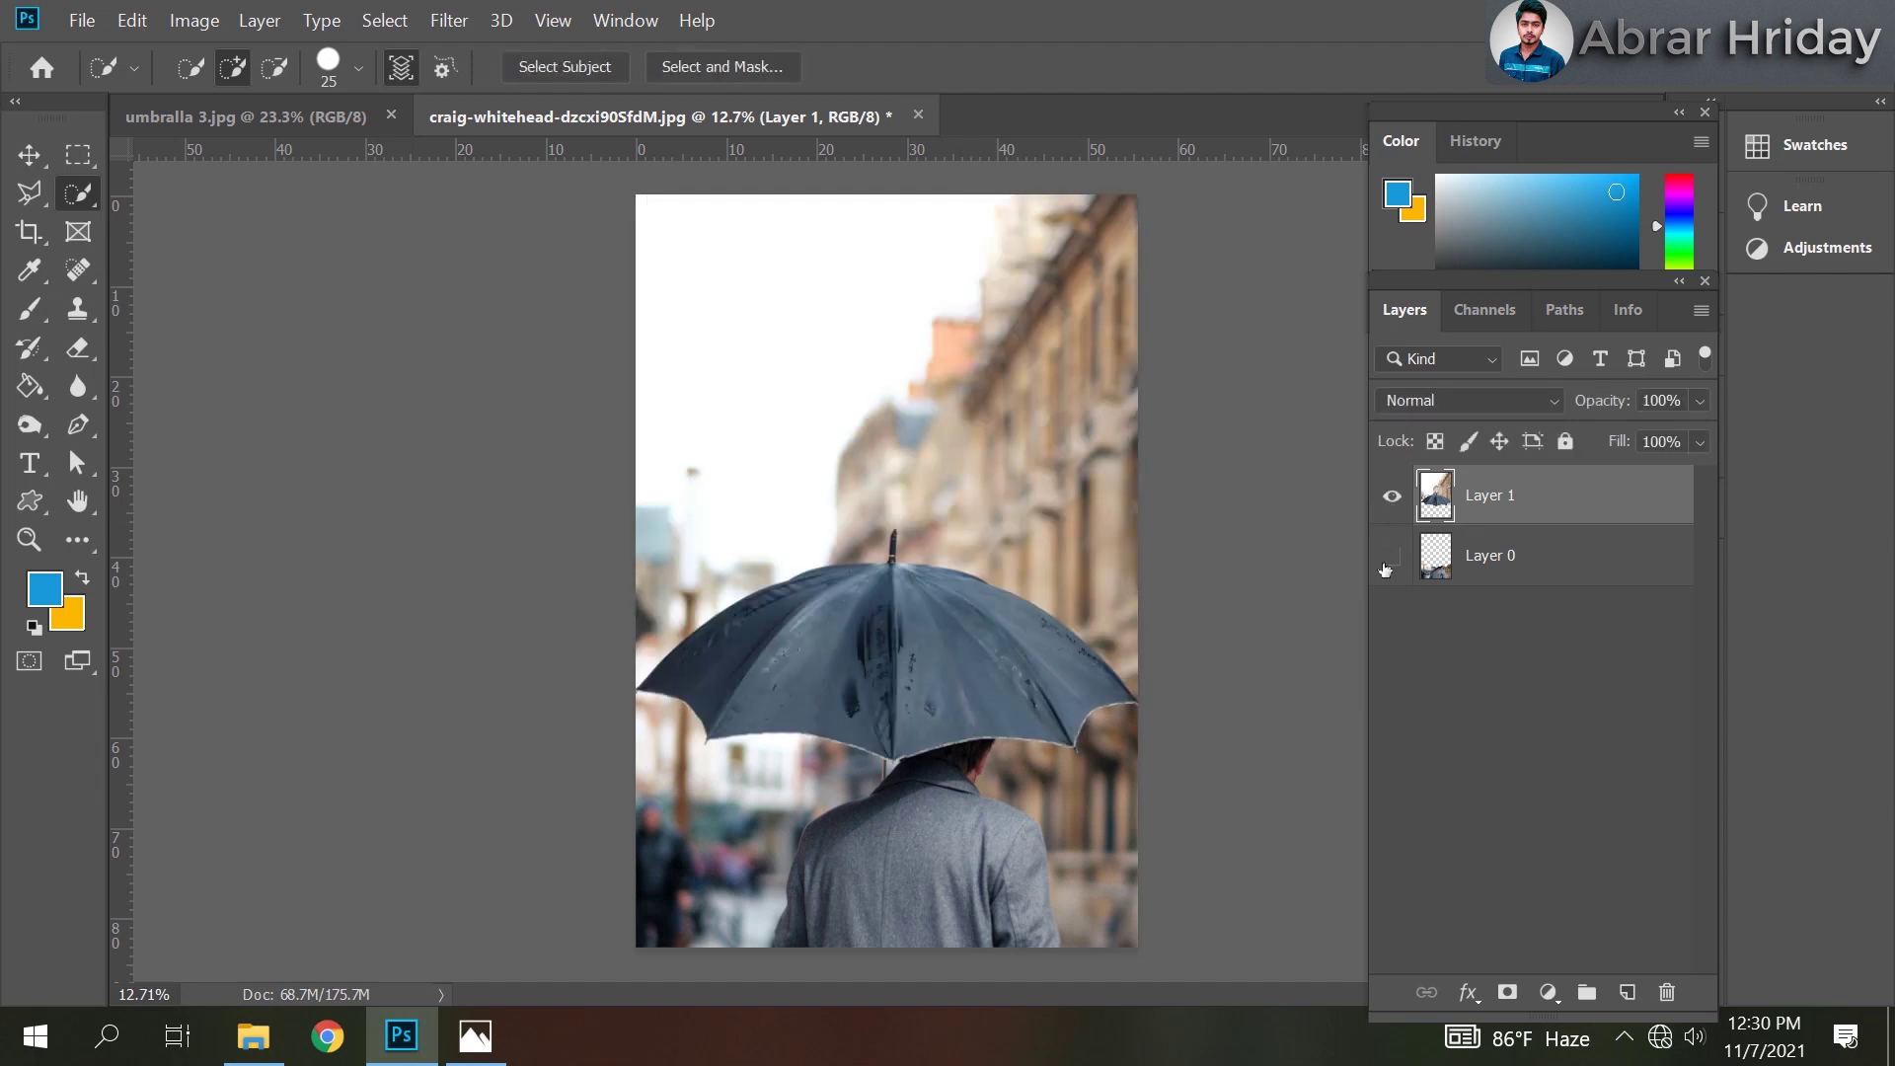
left_click(1386, 565)
left_click(1394, 558)
left_click(1625, 992)
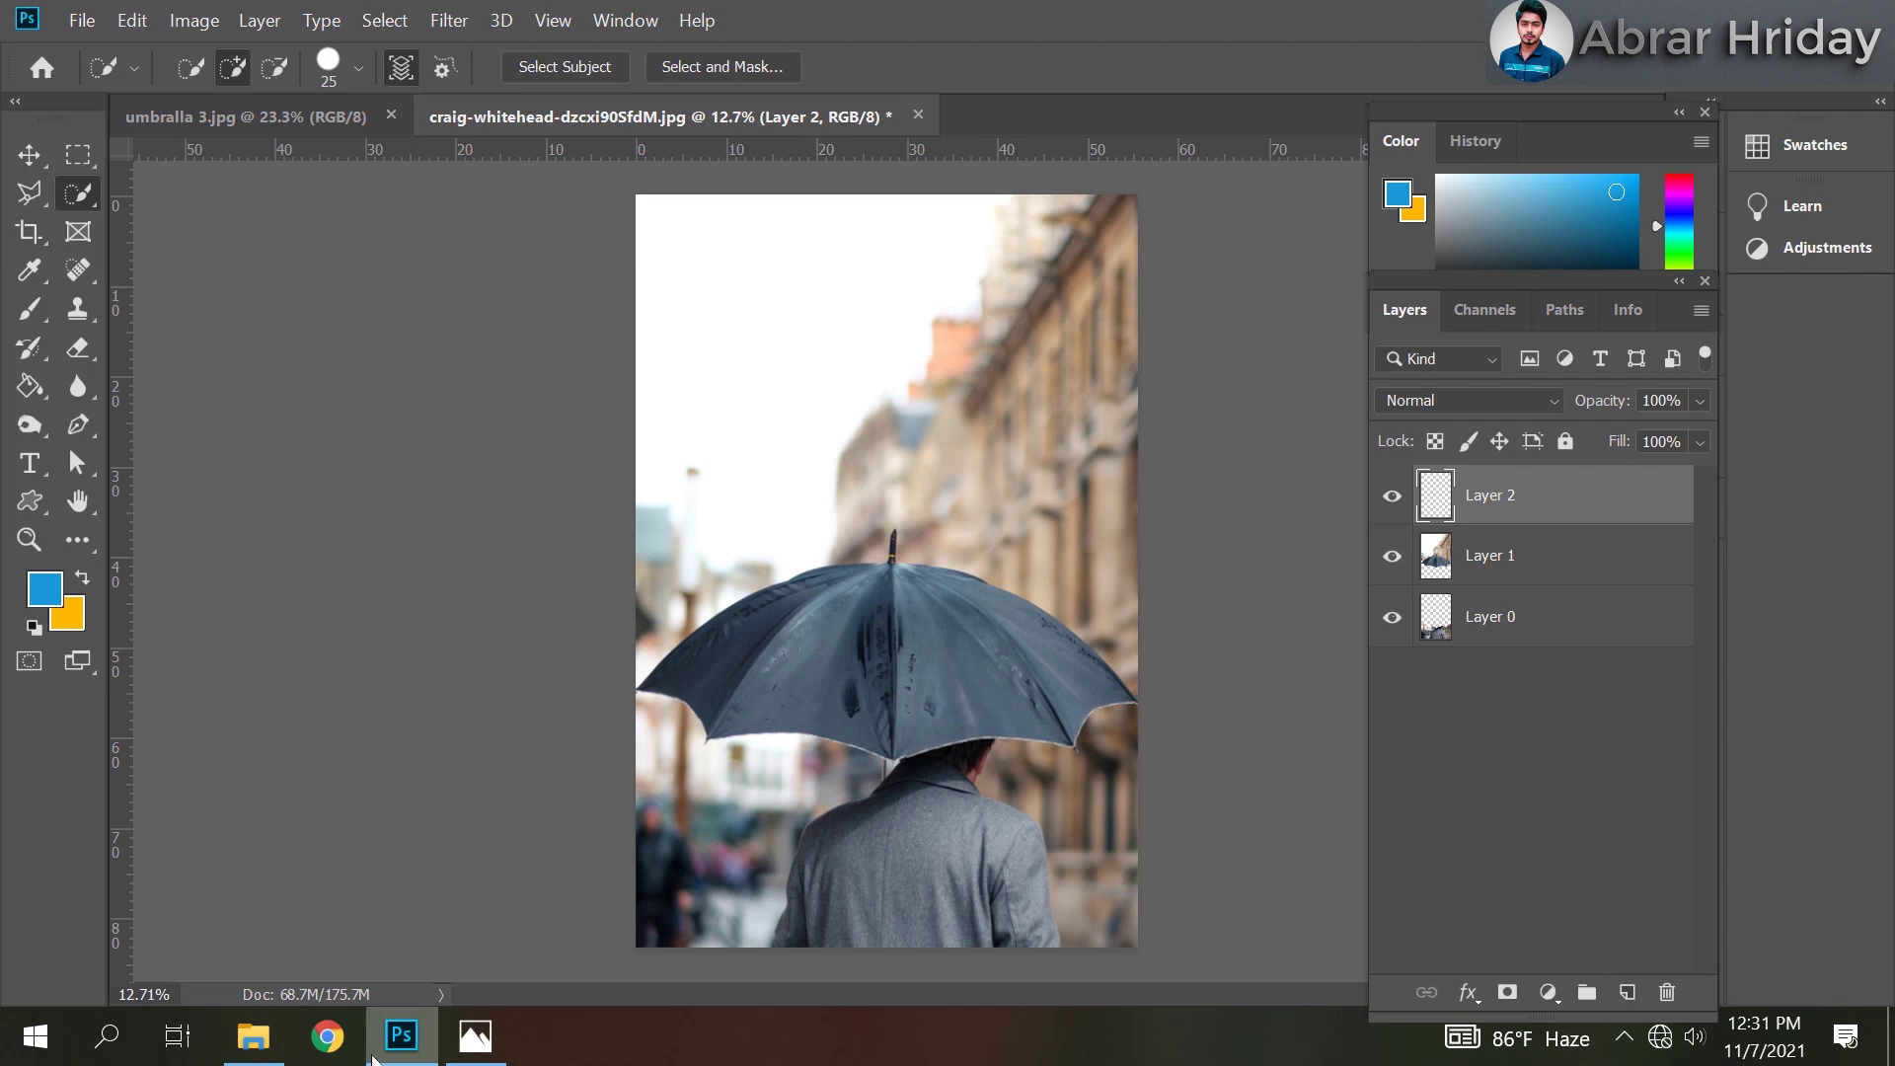
Place the lukas-zischke road-walker photo into the umbrella document from File Explorer.
left_click(253, 1037)
mouse_move(510, 355)
left_mouse_down()
mouse_move(447, 875)
mouse_move(910, 572)
left_mouse_up()
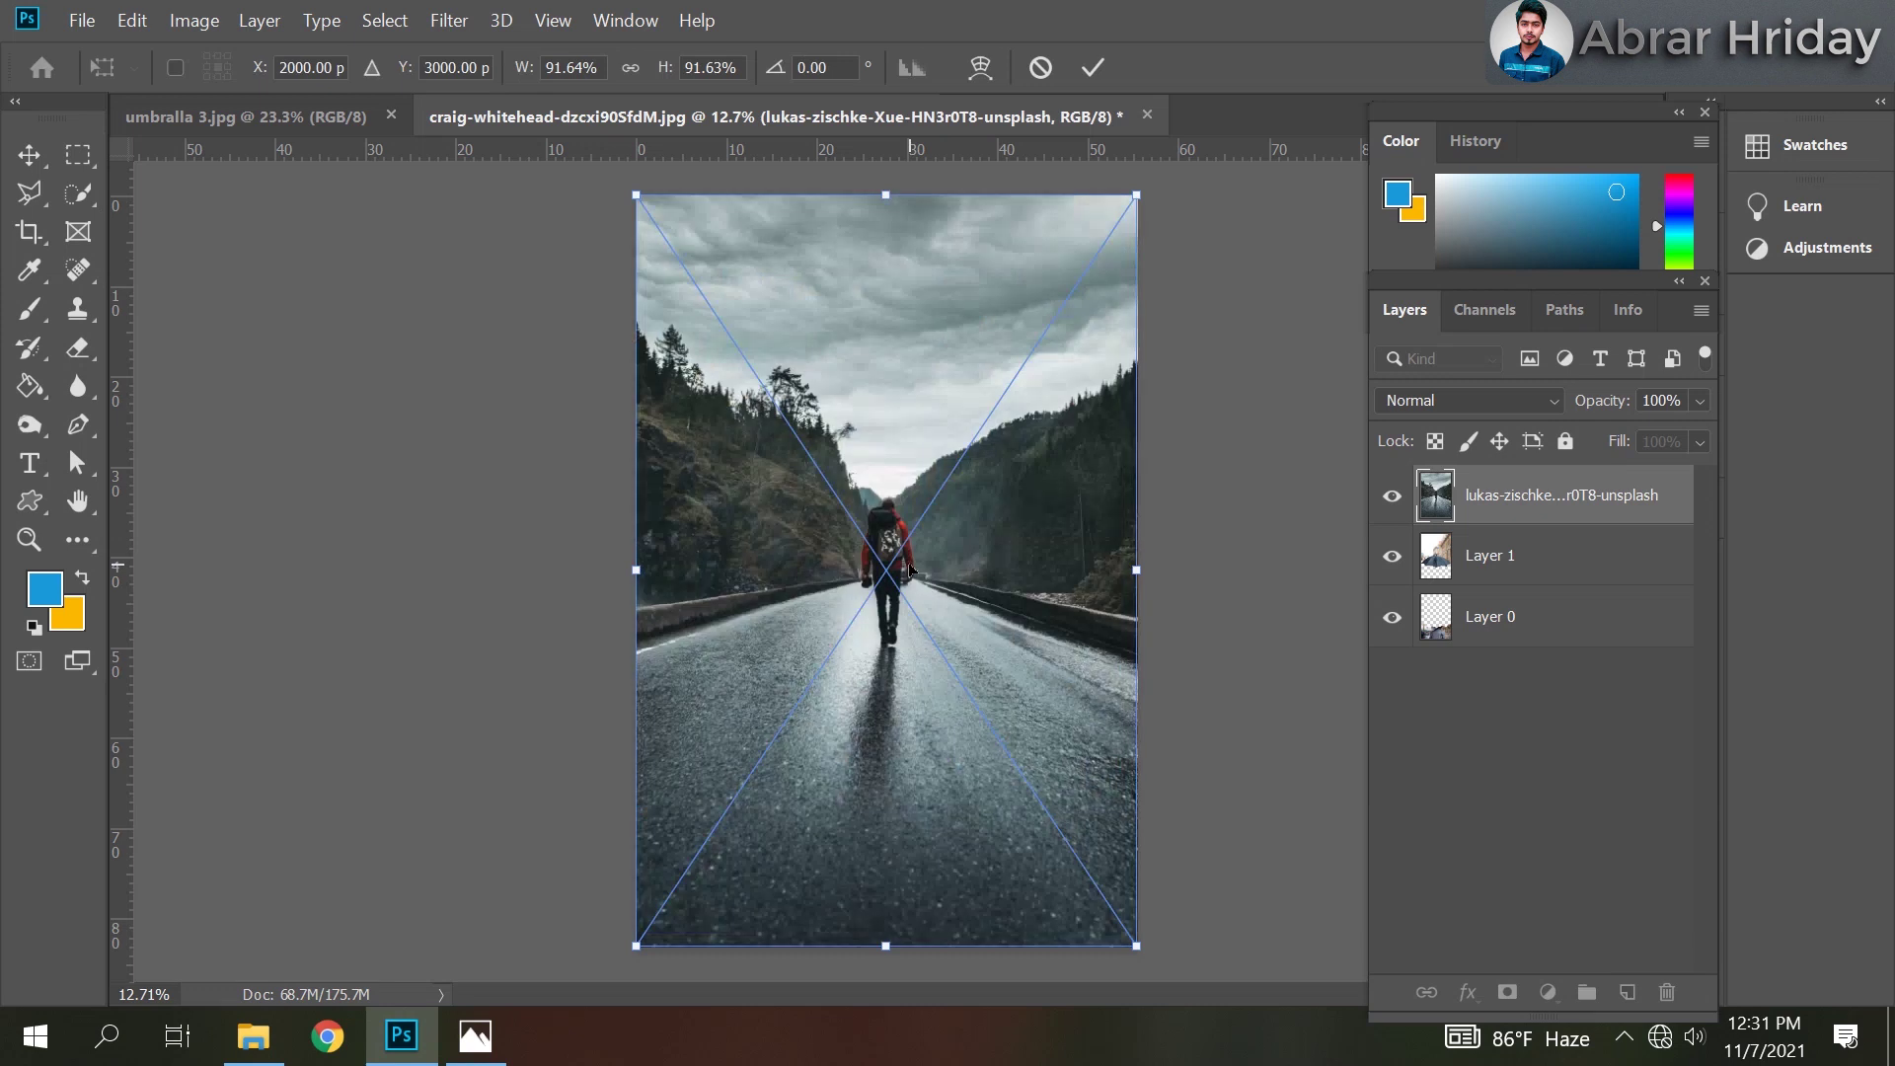
Commit the placed road photo and rasterize its layer.
key("w")
key("Return")
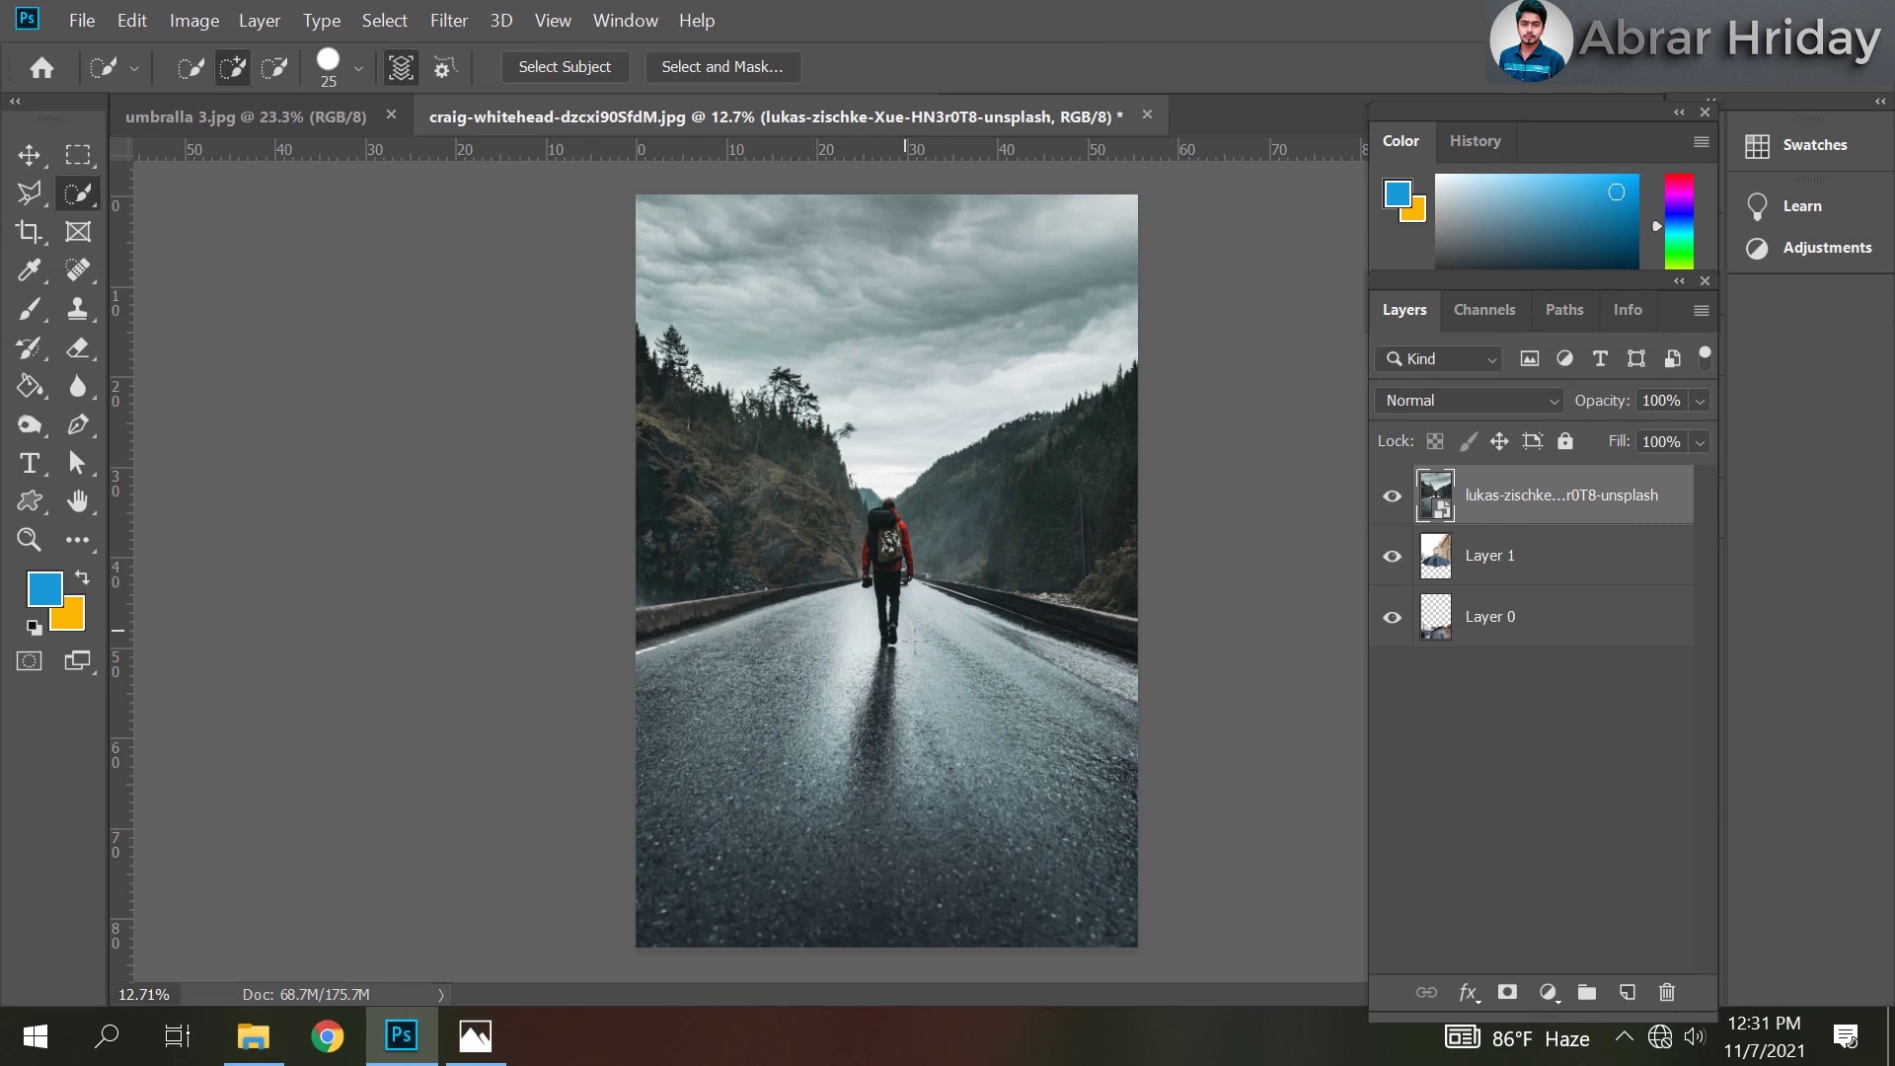
key("v")
right_click(1500, 498)
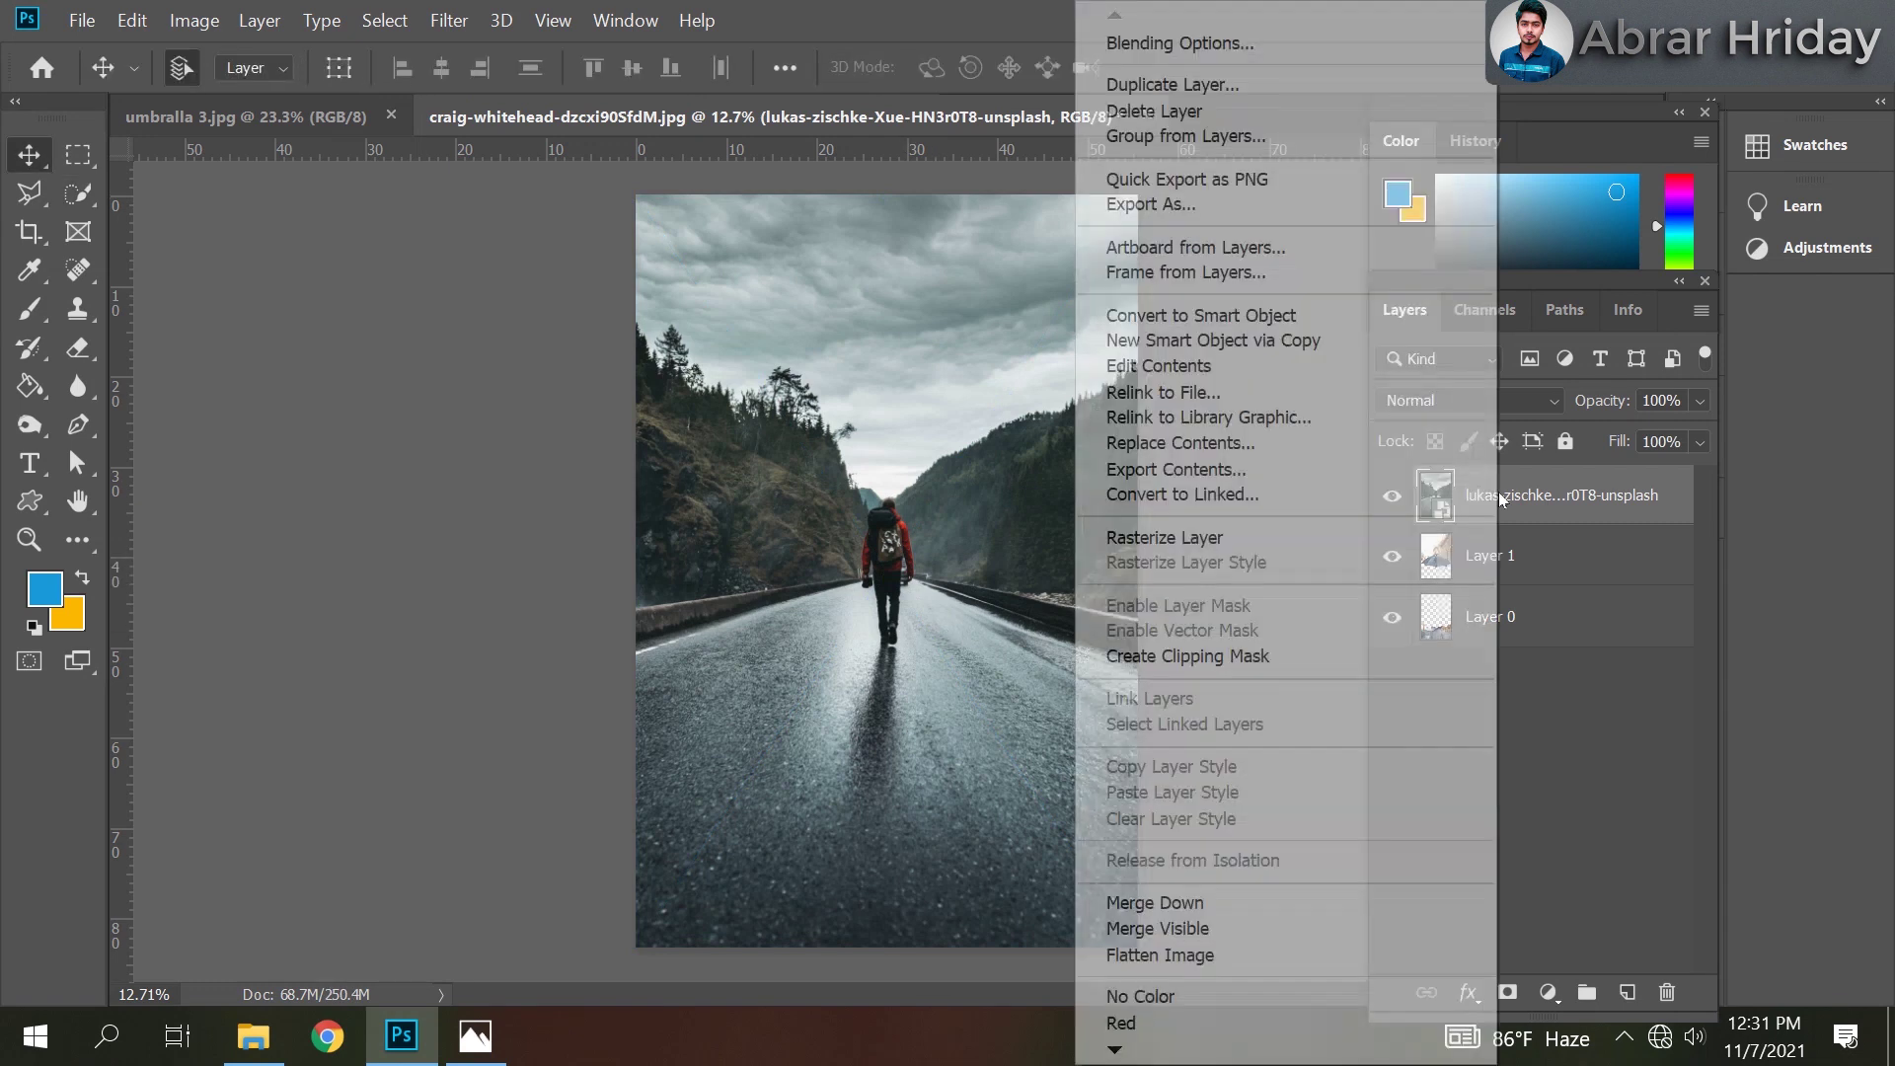
left_click(1194, 538)
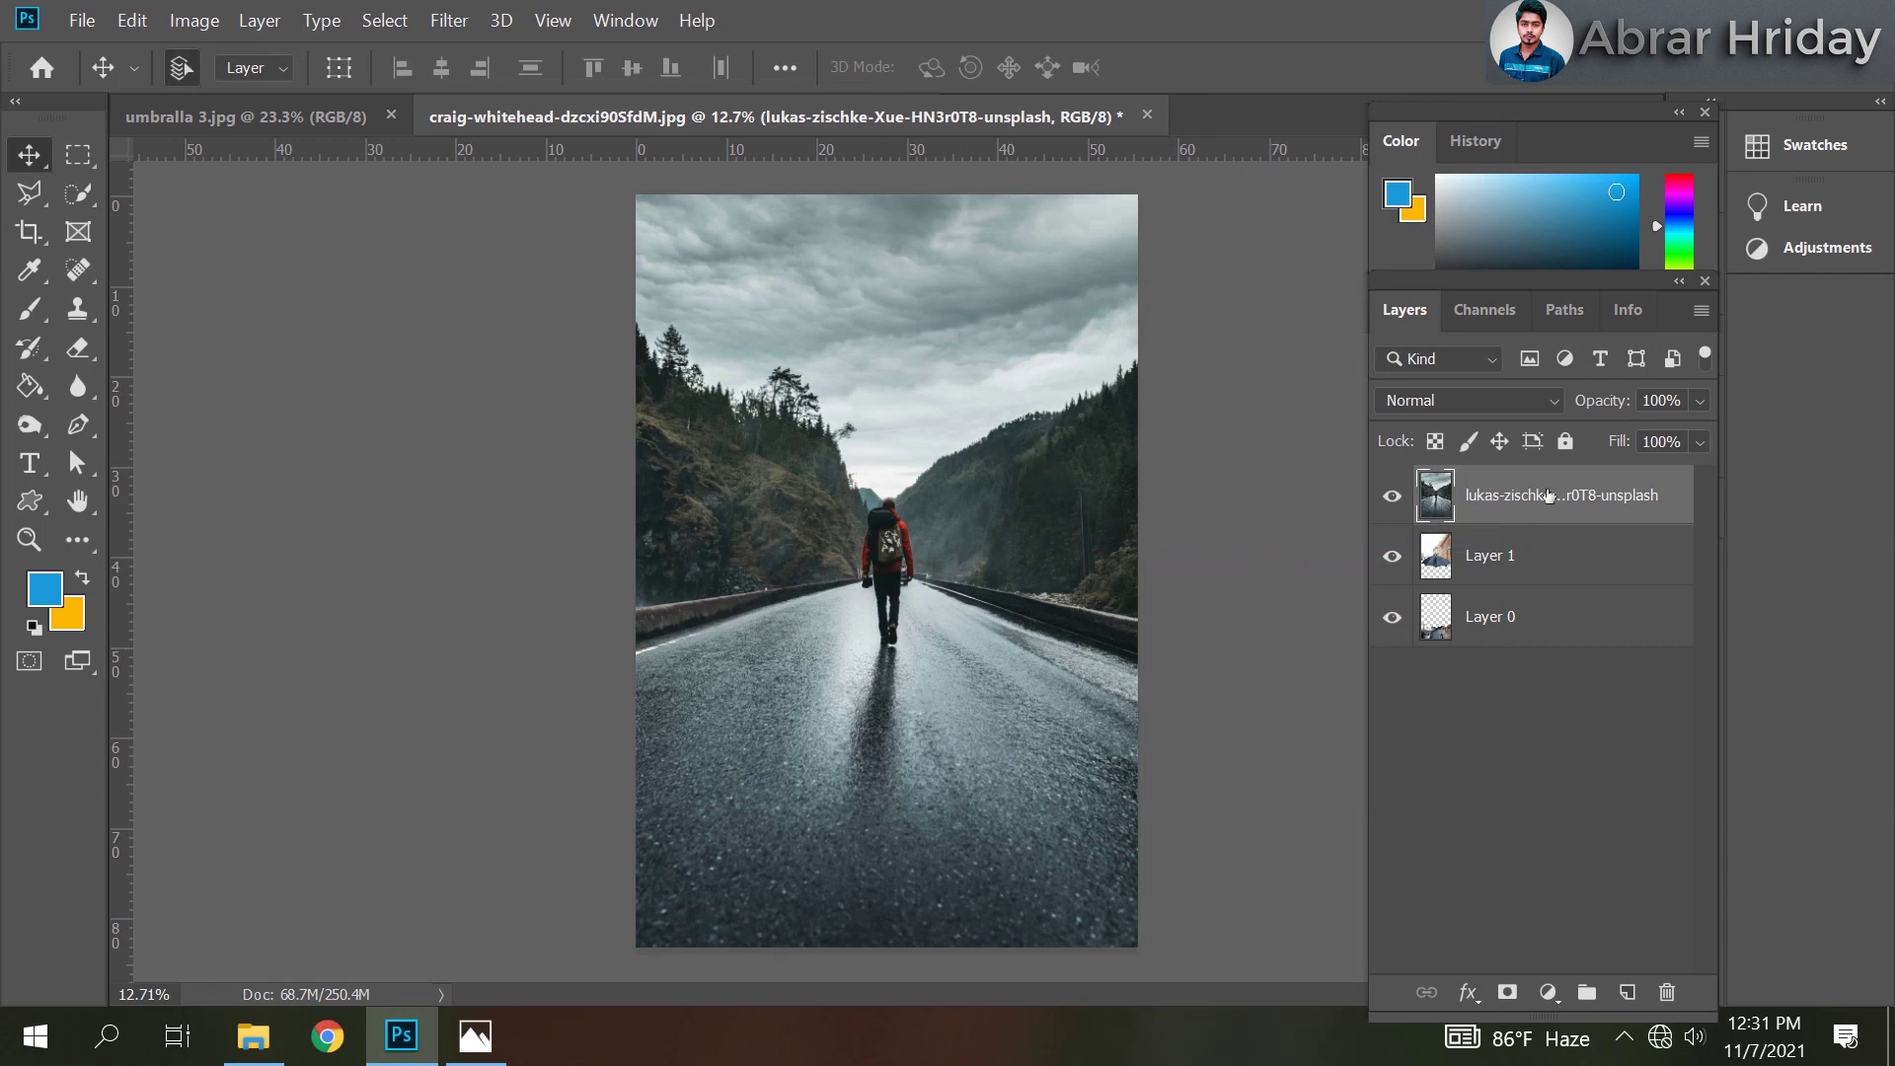
Clip the road photo layer to Layer 1 below with a clipping mask.
right_click(1548, 496)
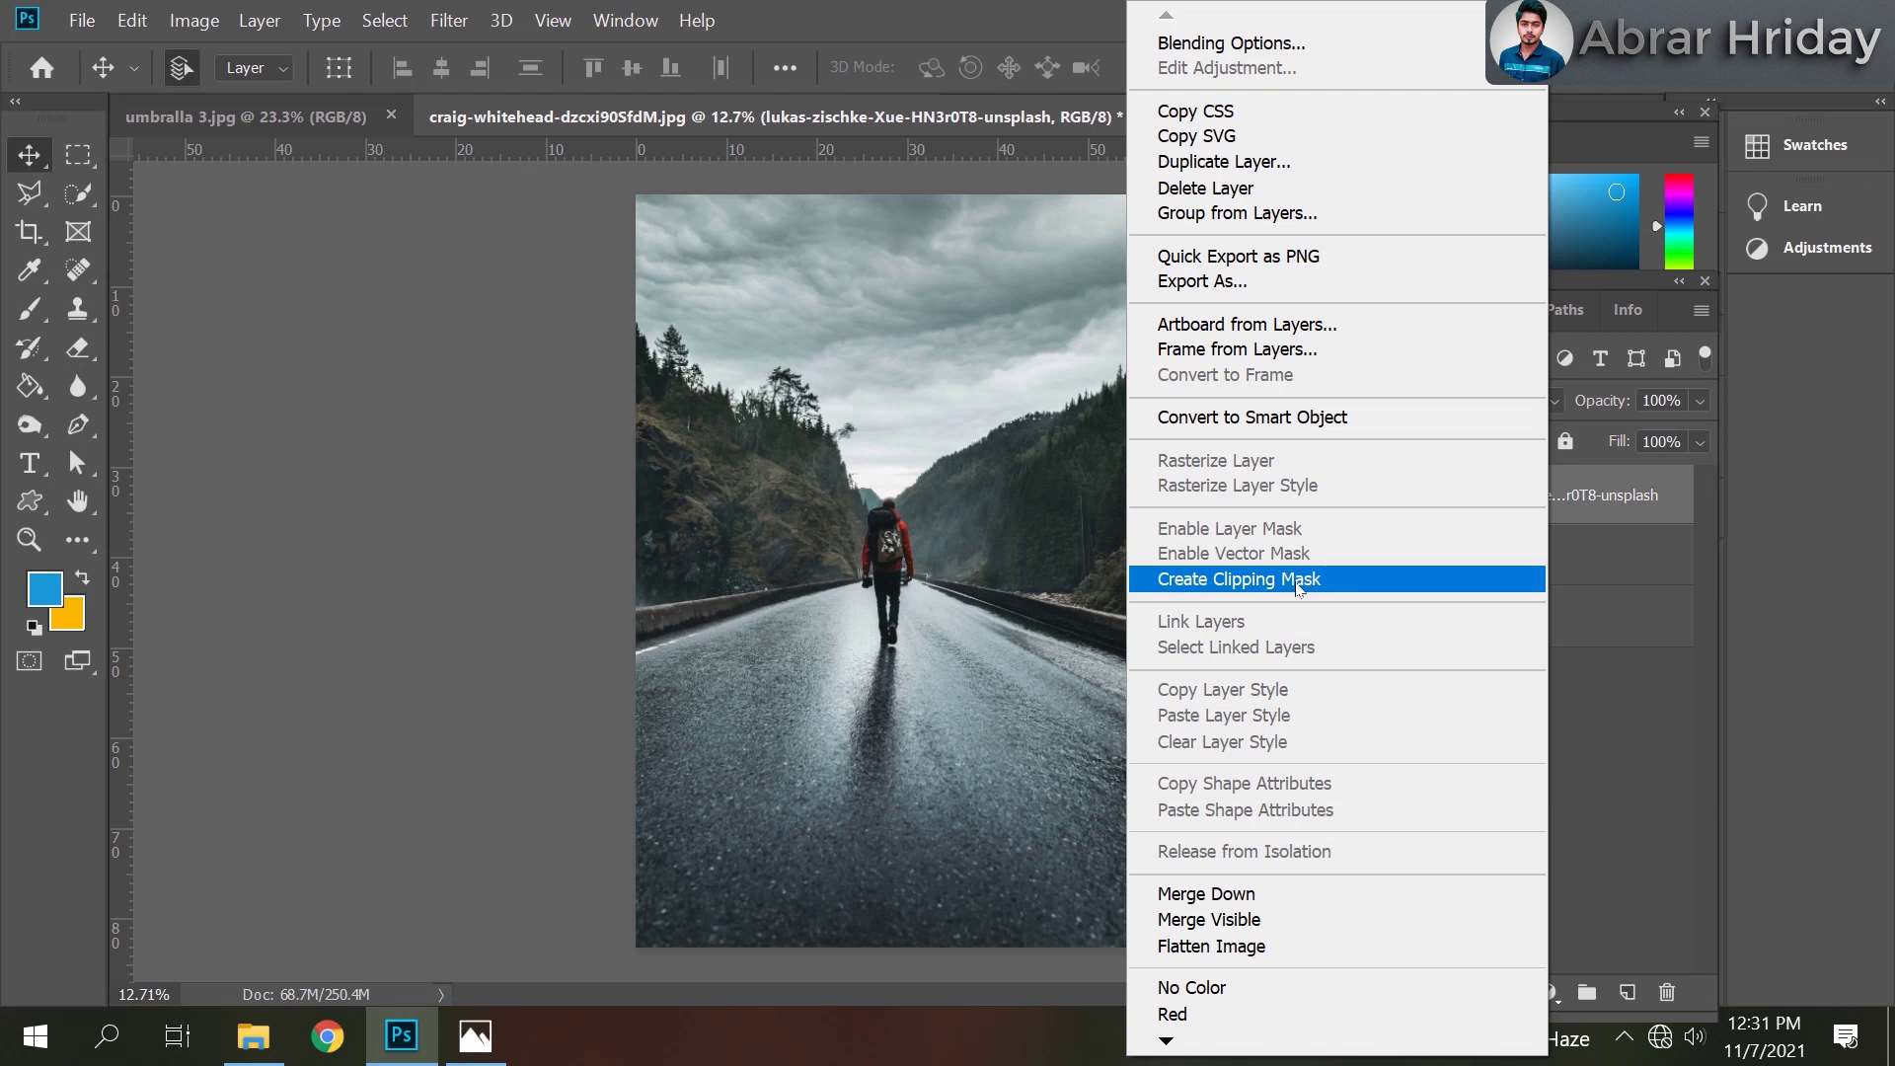
left_click(1299, 587)
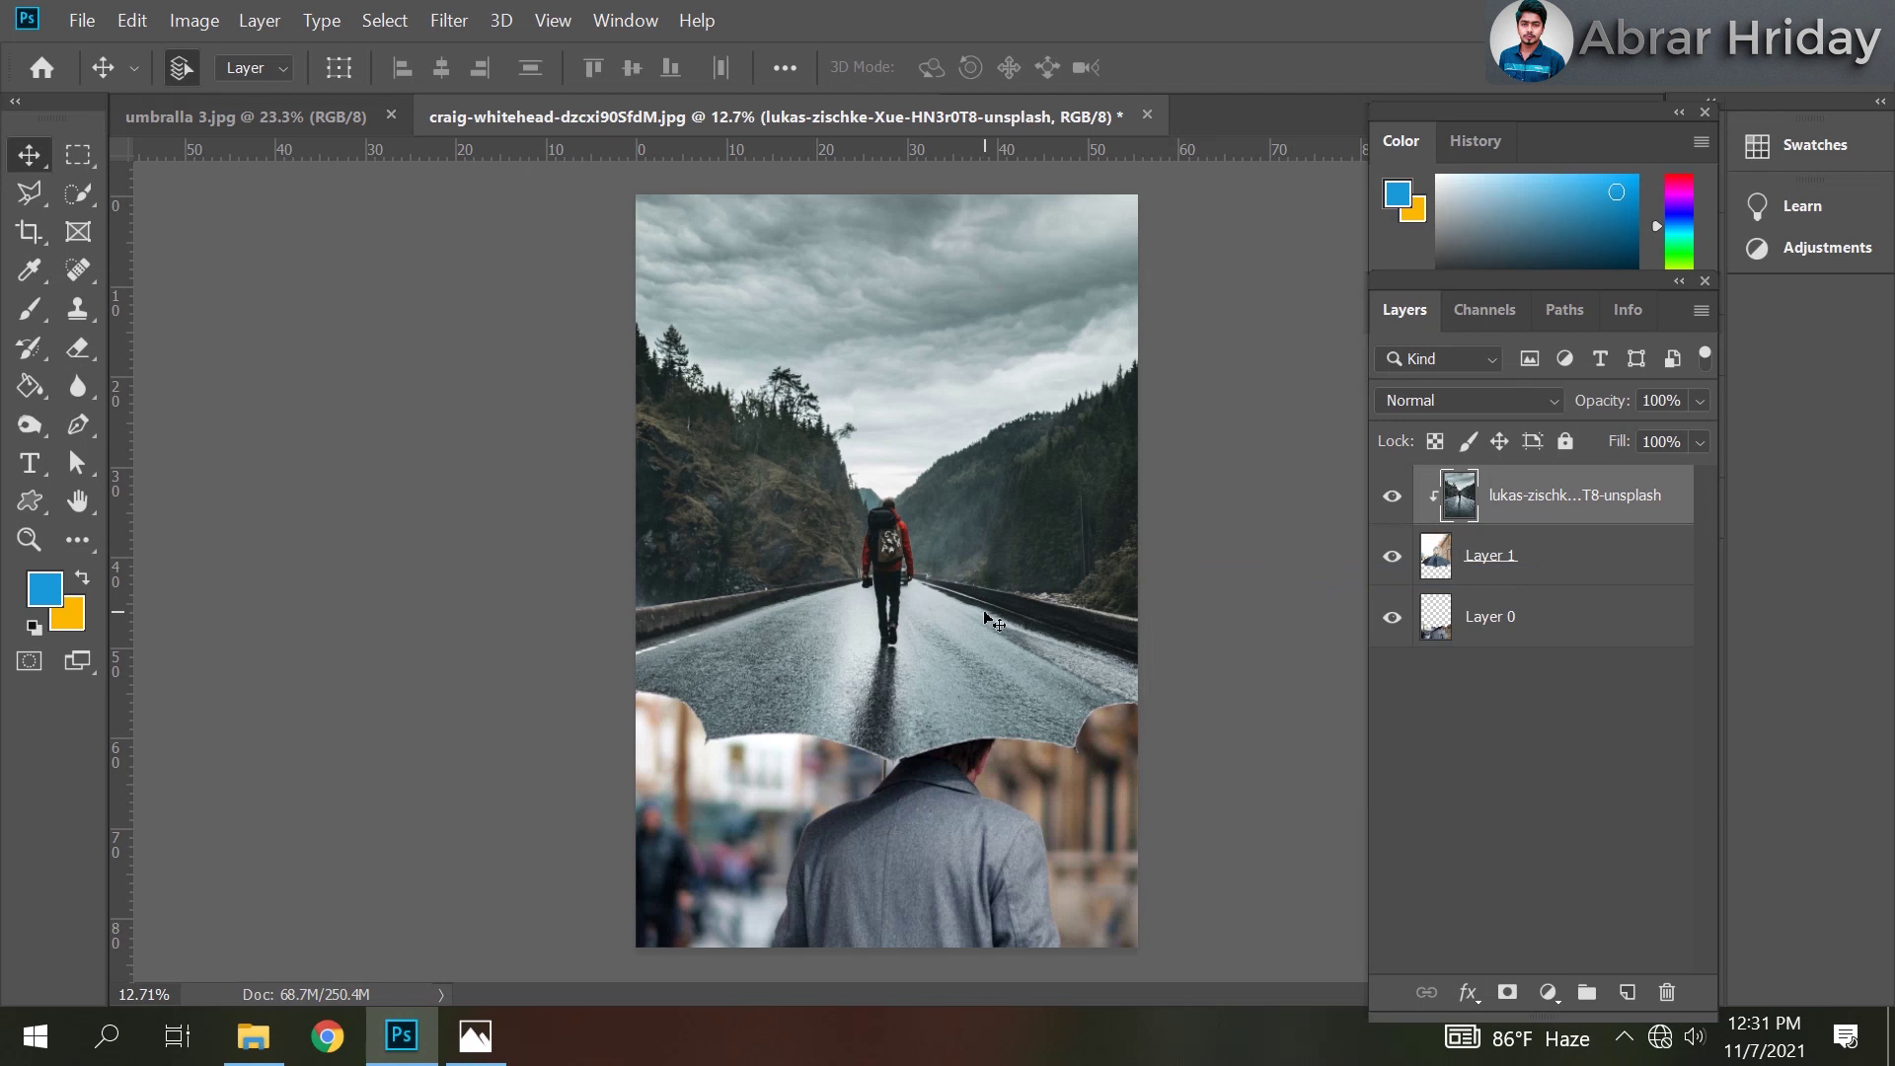
scroll(938, 460, "down", 3)
scroll(938, 460, "up", 2)
scroll(938, 460, "up", 1)
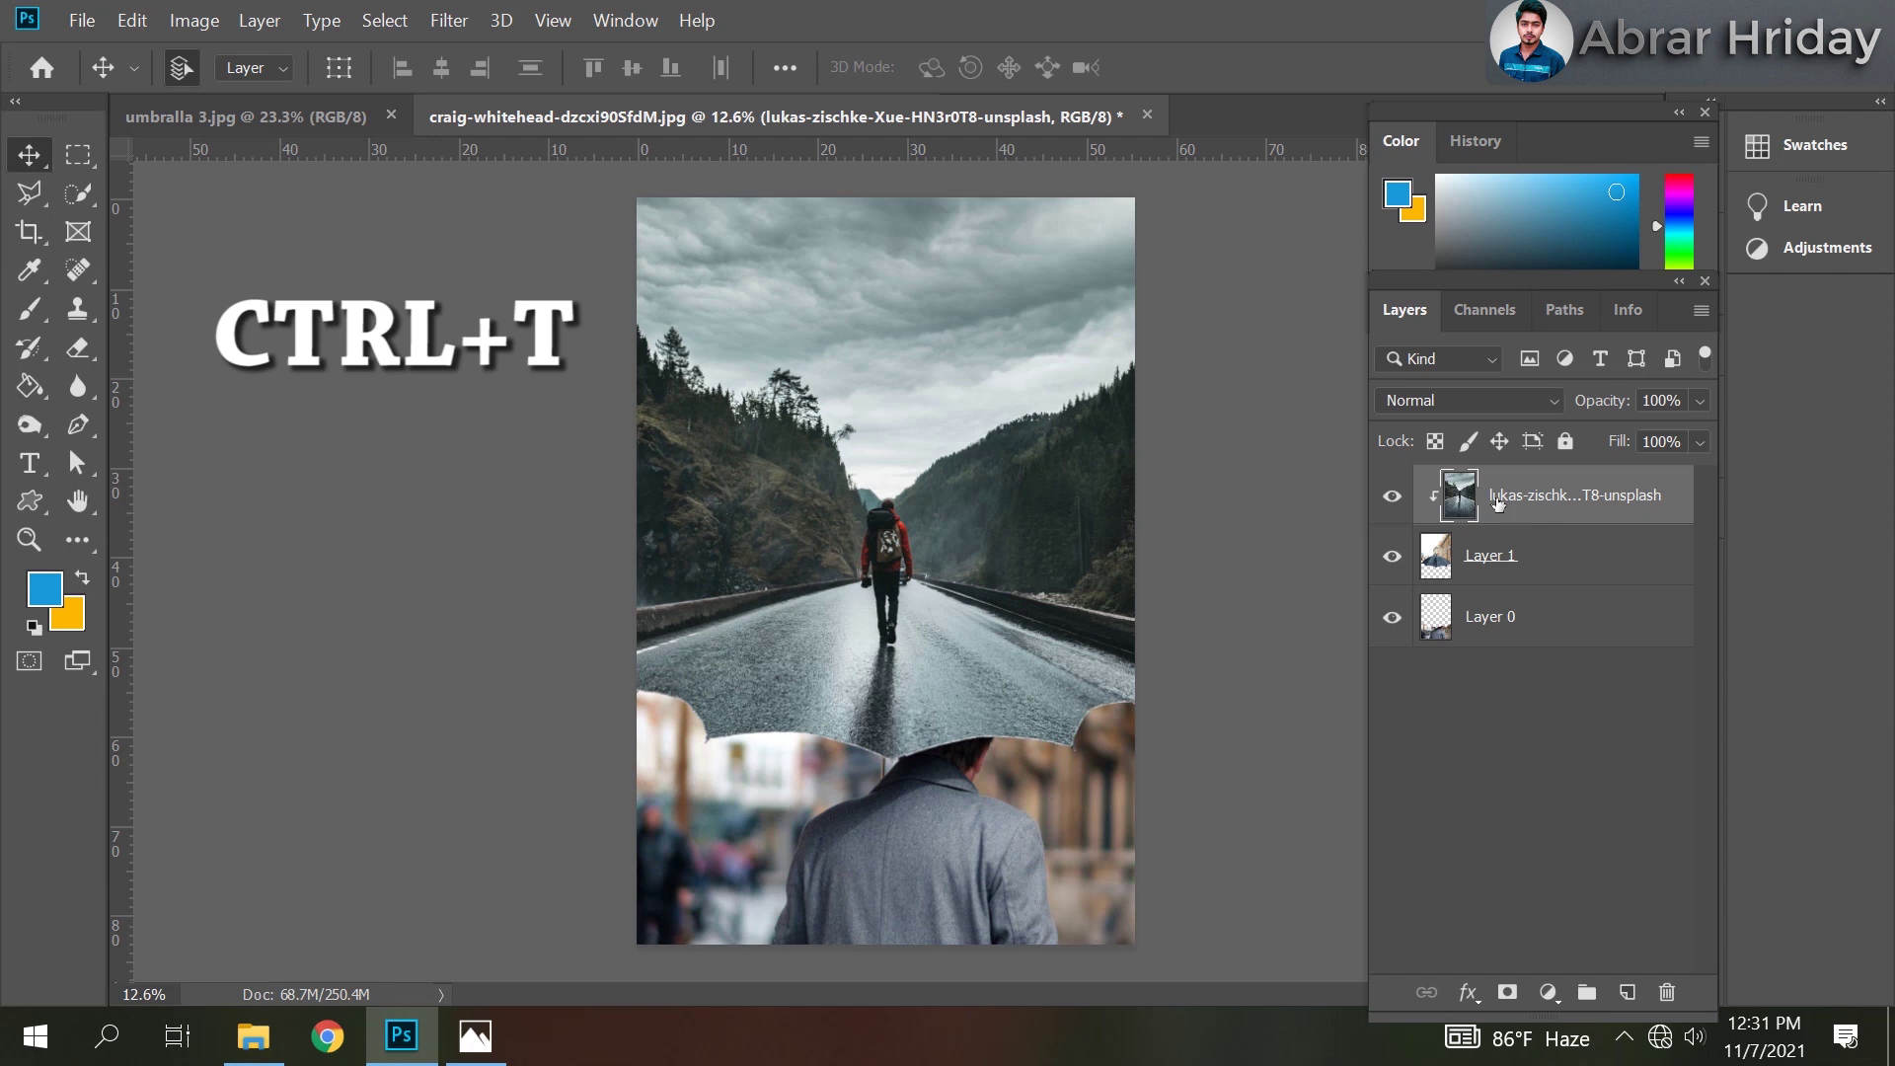
Widen and reposition the road photo with Free Transform to span the umbrella.
key("ctrl+t")
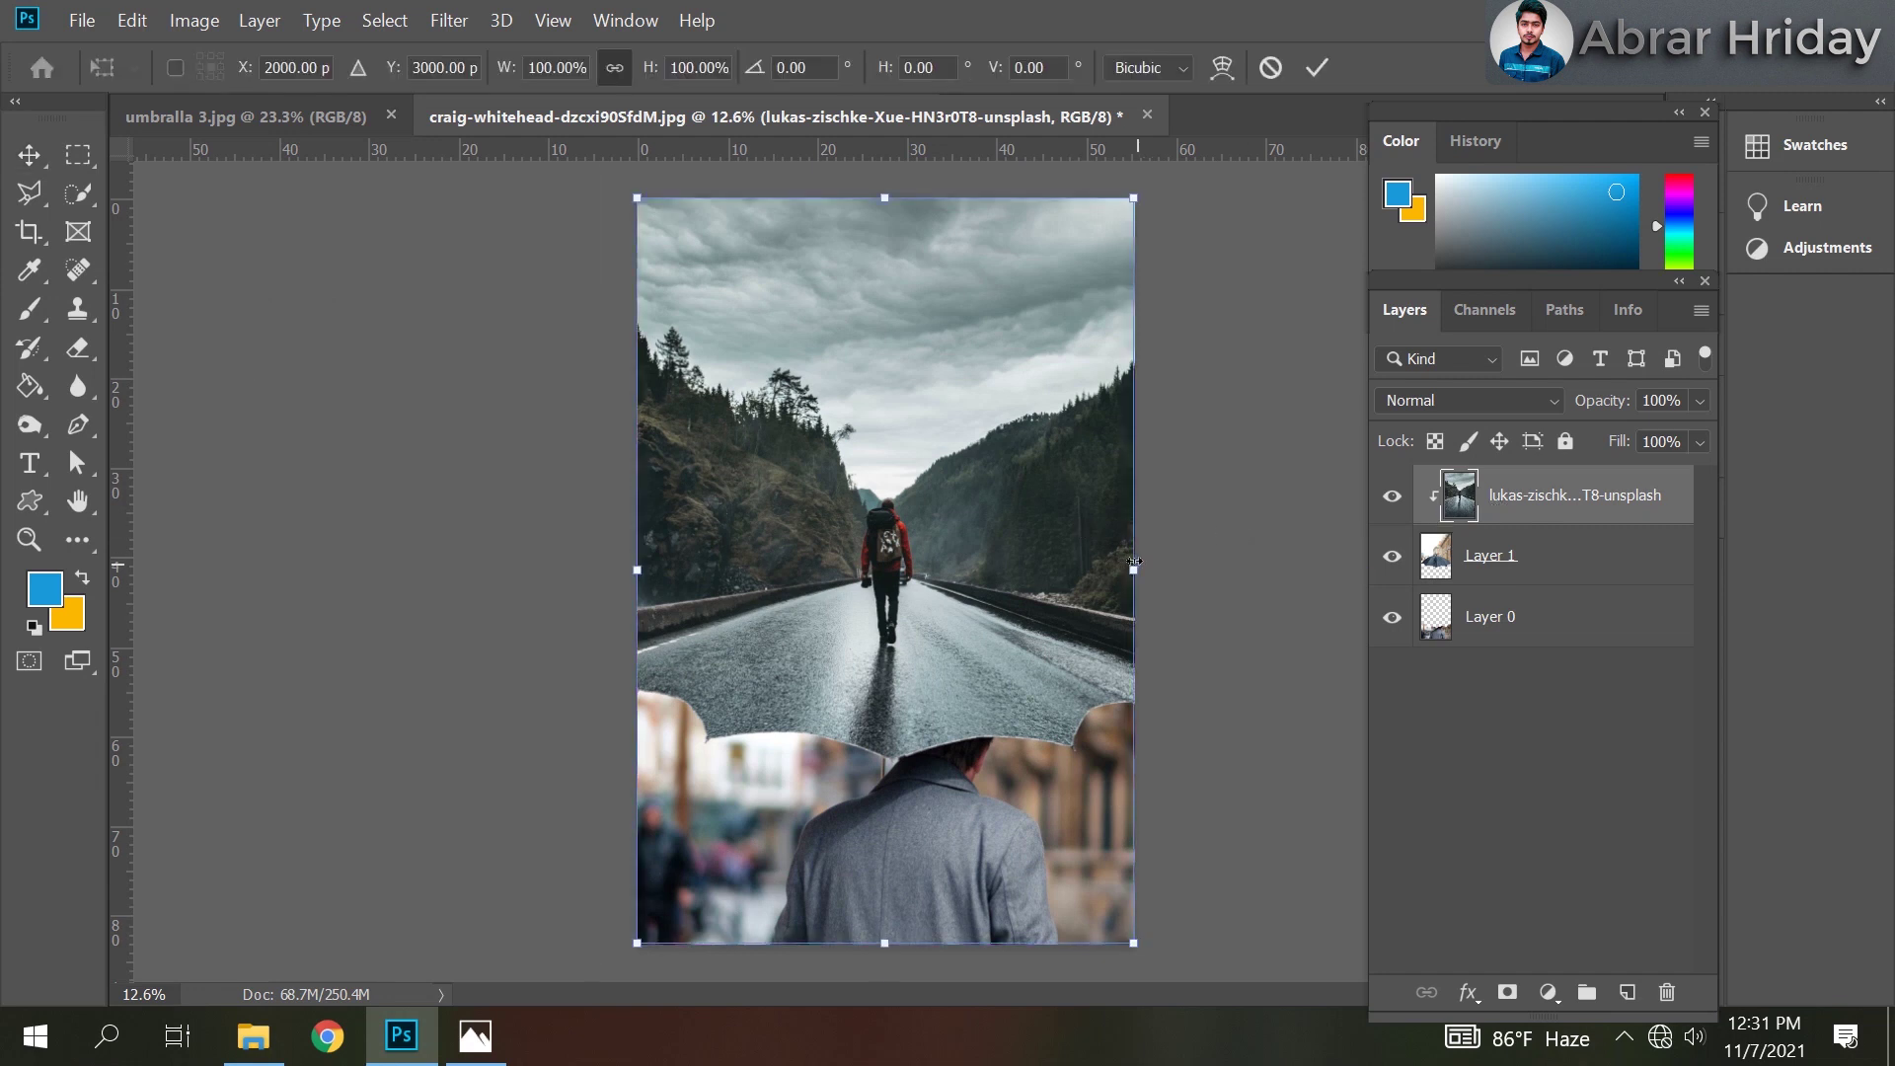
left_click_drag(1133, 570, 1179, 570)
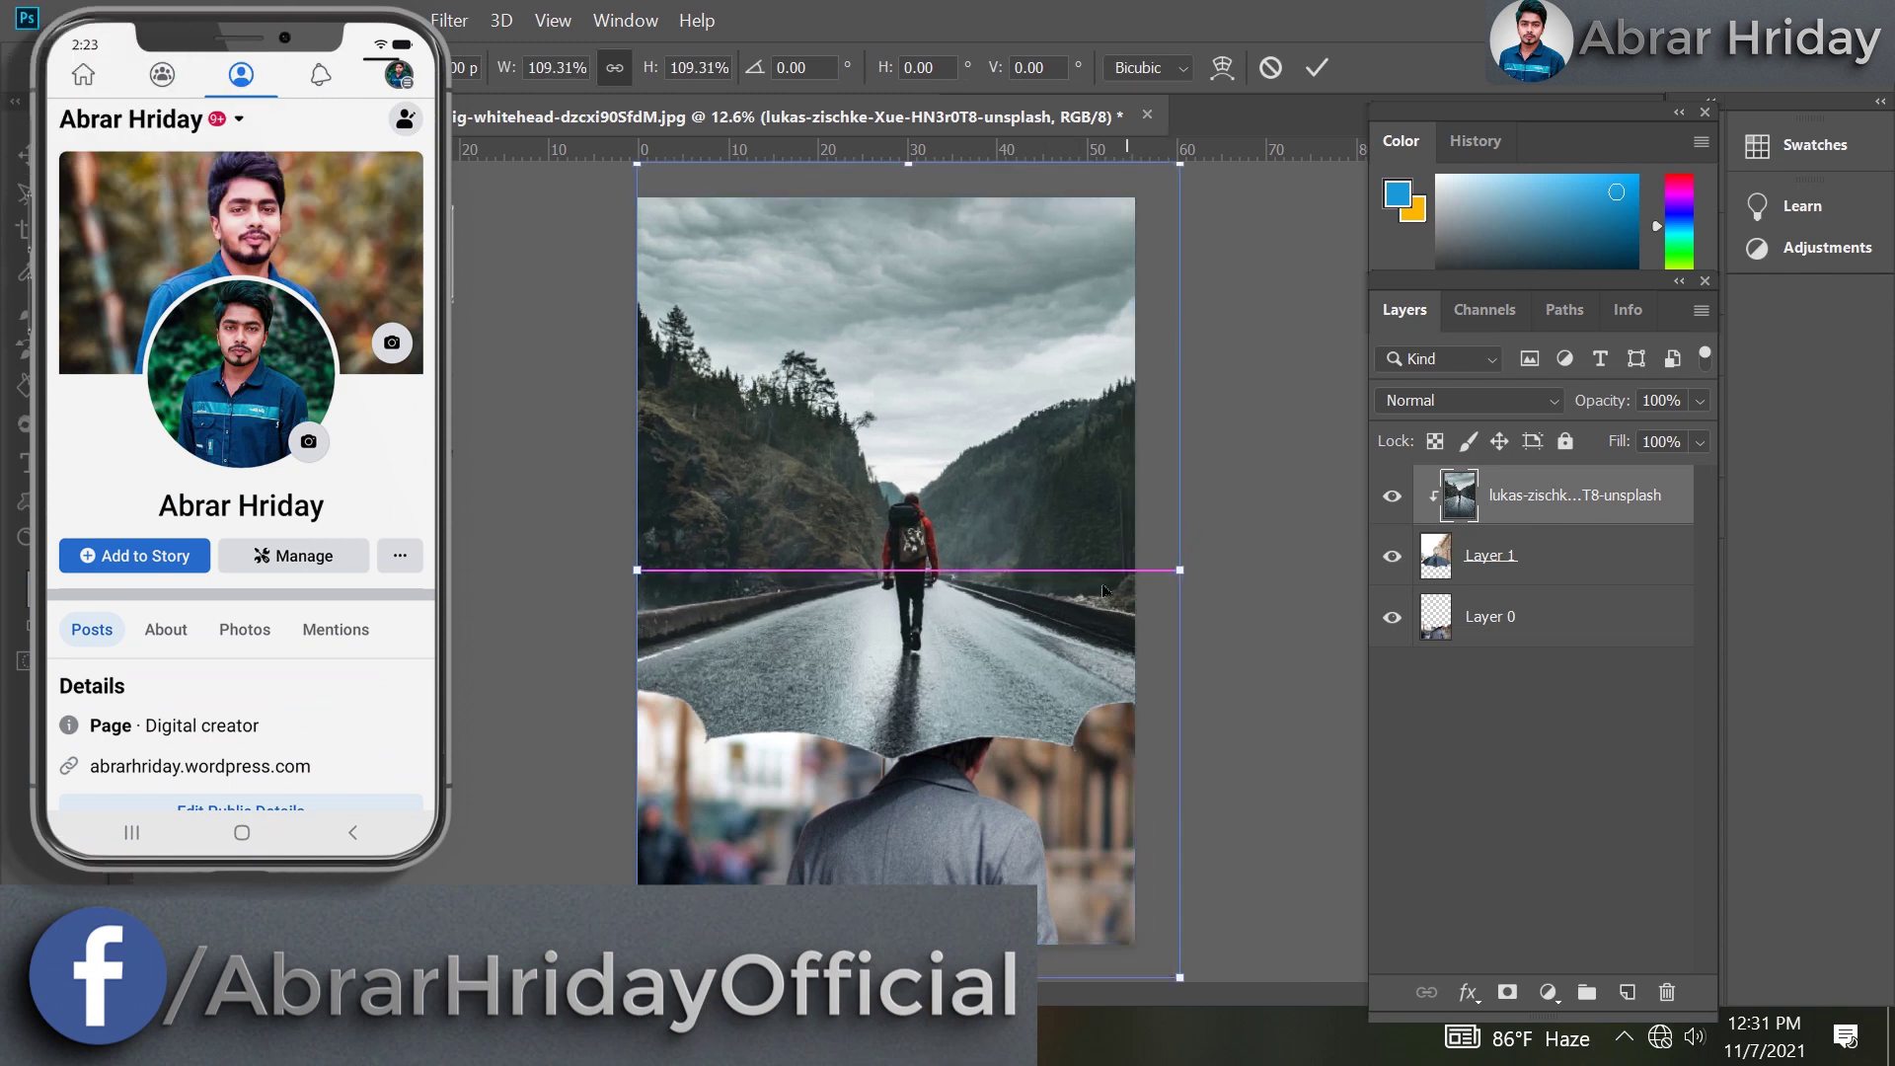
left_click_drag(1017, 592, 993, 592)
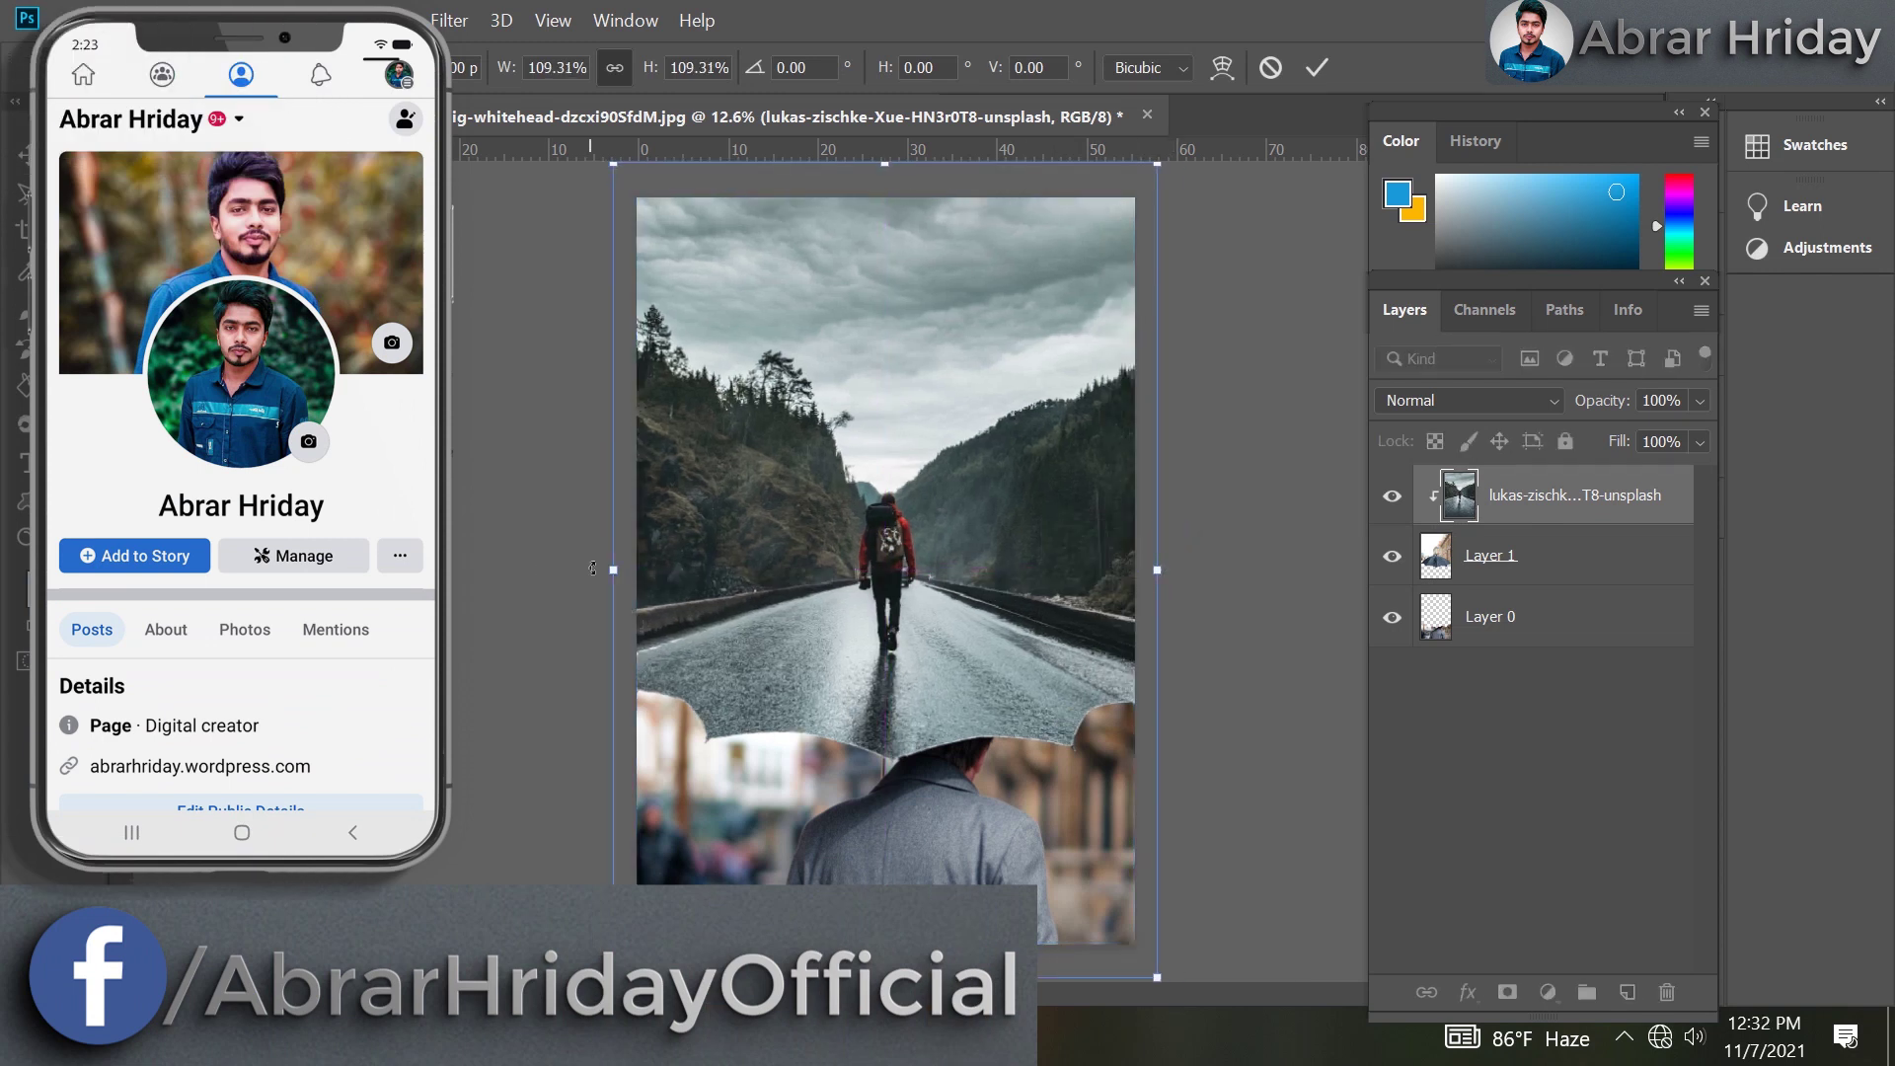
left_click_drag(609, 568, 571, 569)
left_click_drag(1153, 571, 1205, 570)
left_click_drag(1095, 619, 1113, 597)
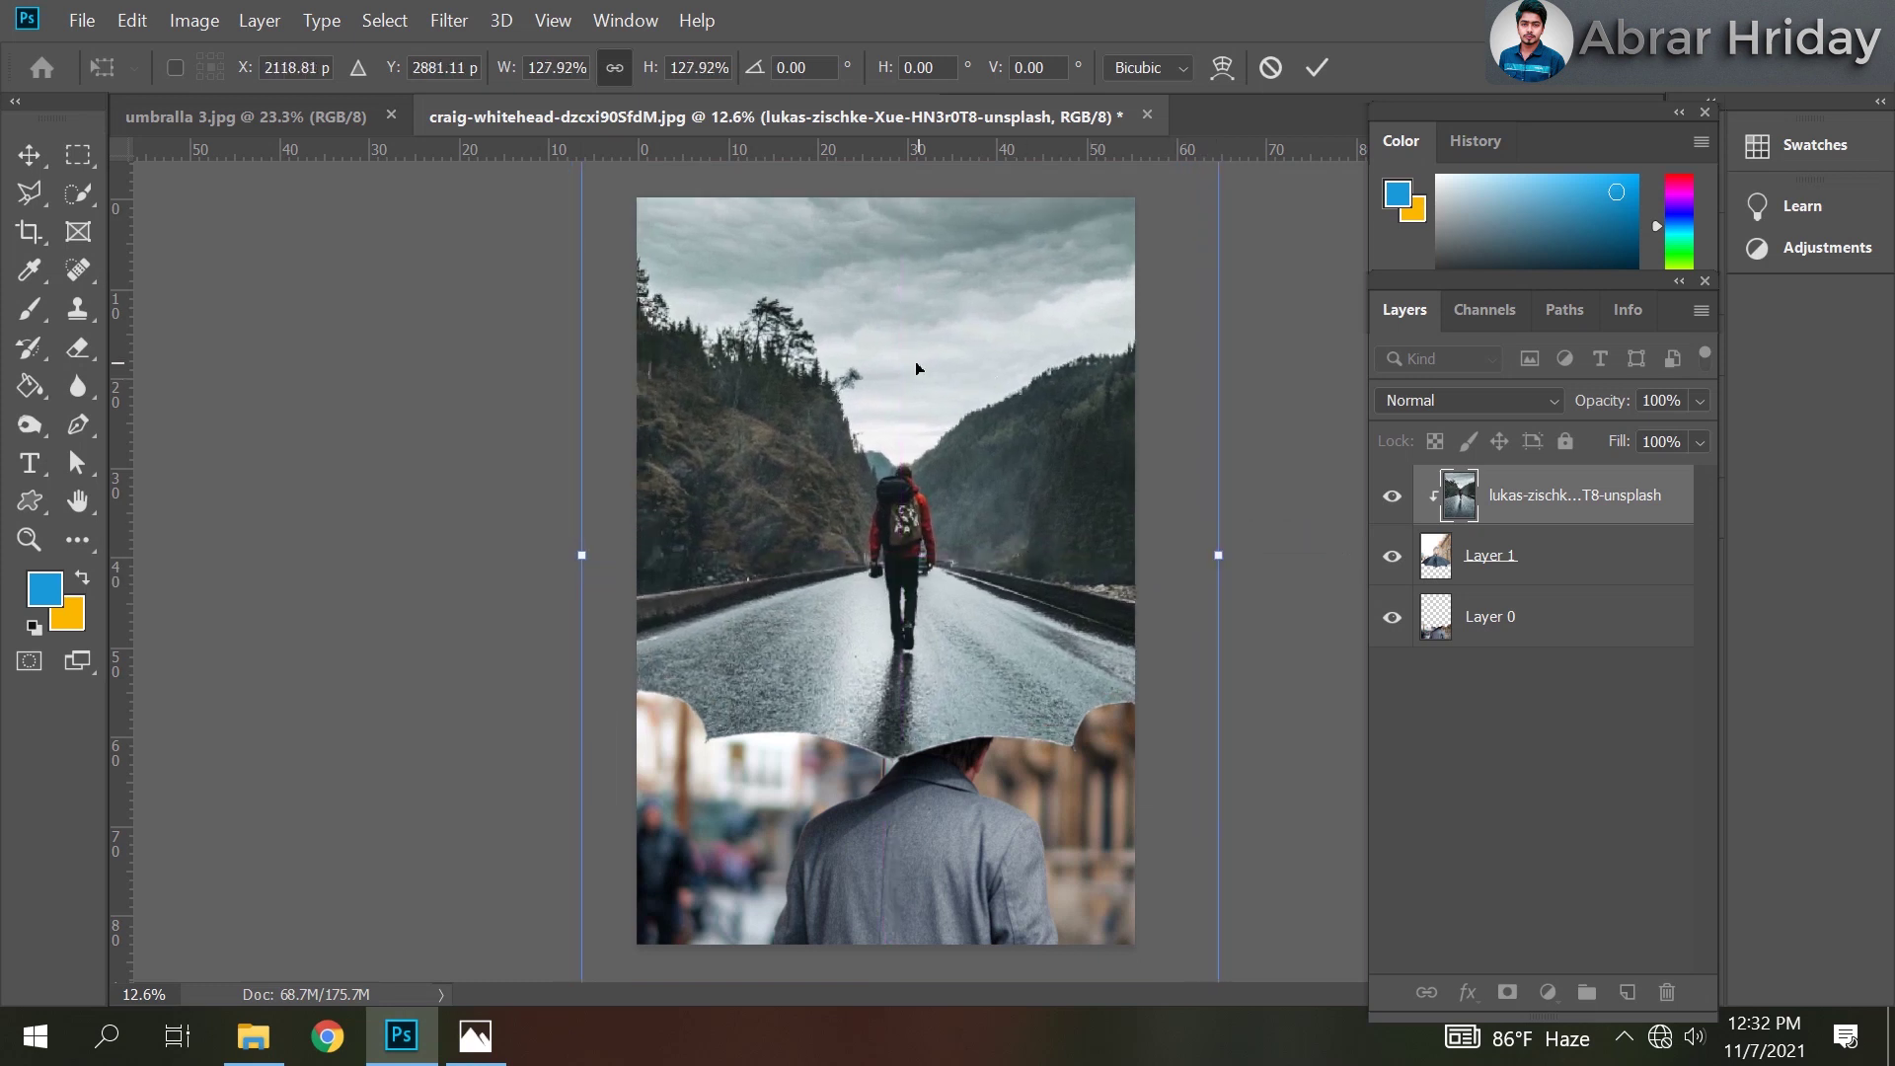
Warp the road photo so its lower edge follows the canopy curve, then apply it.
right_click(913, 490)
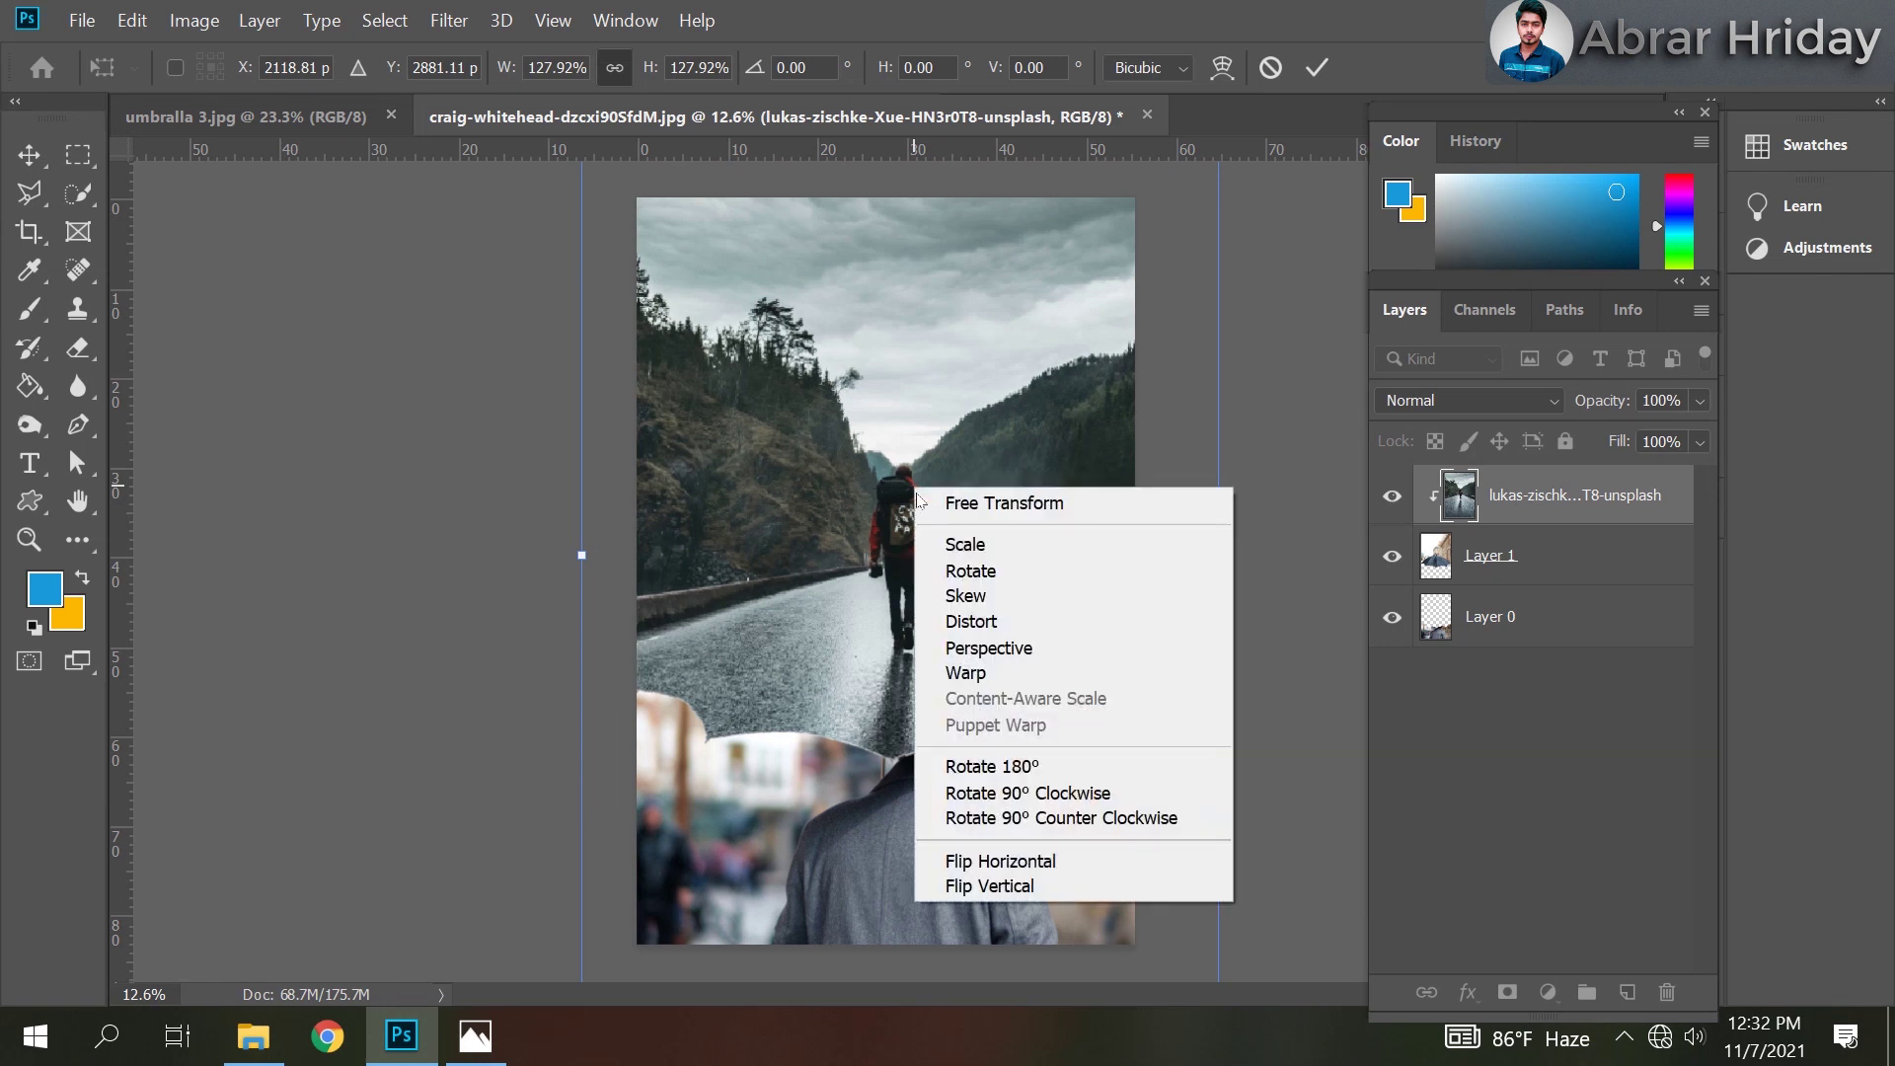
left_click(961, 677)
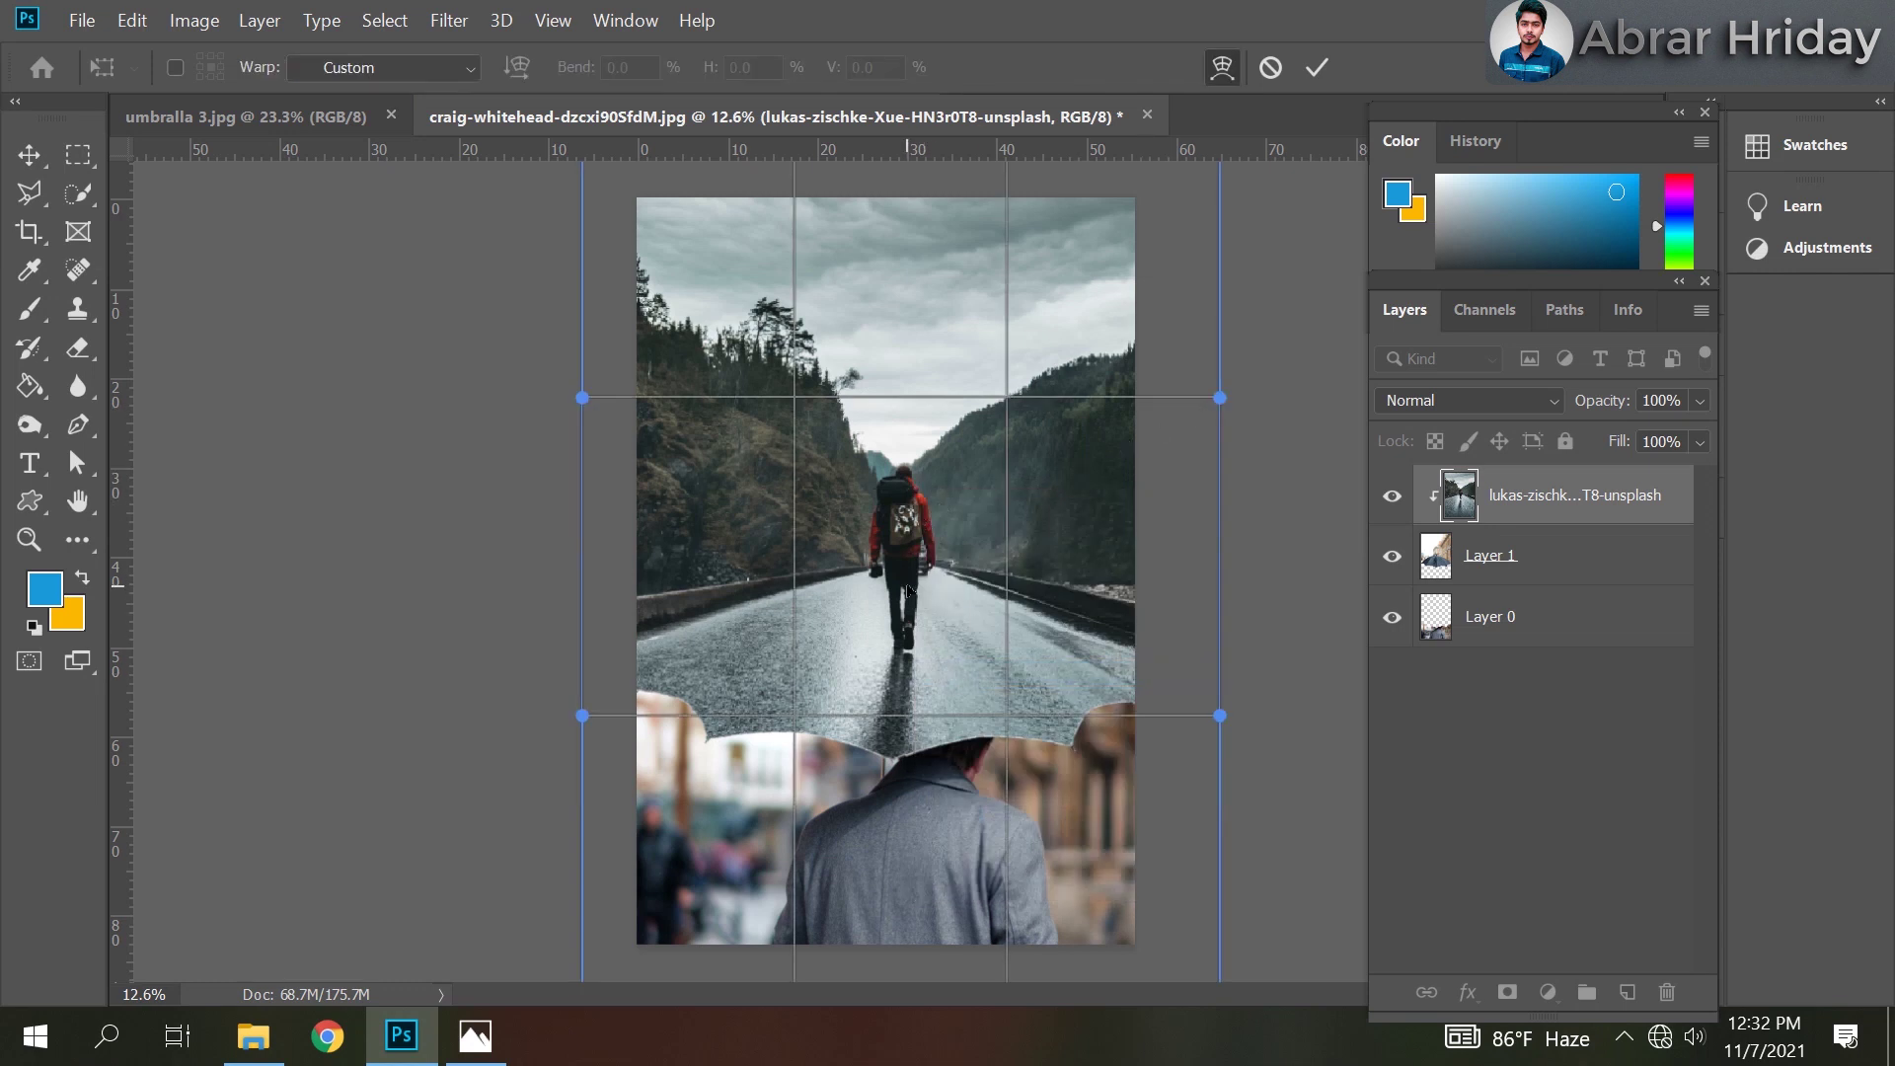
left_click_drag(908, 589, 909, 545)
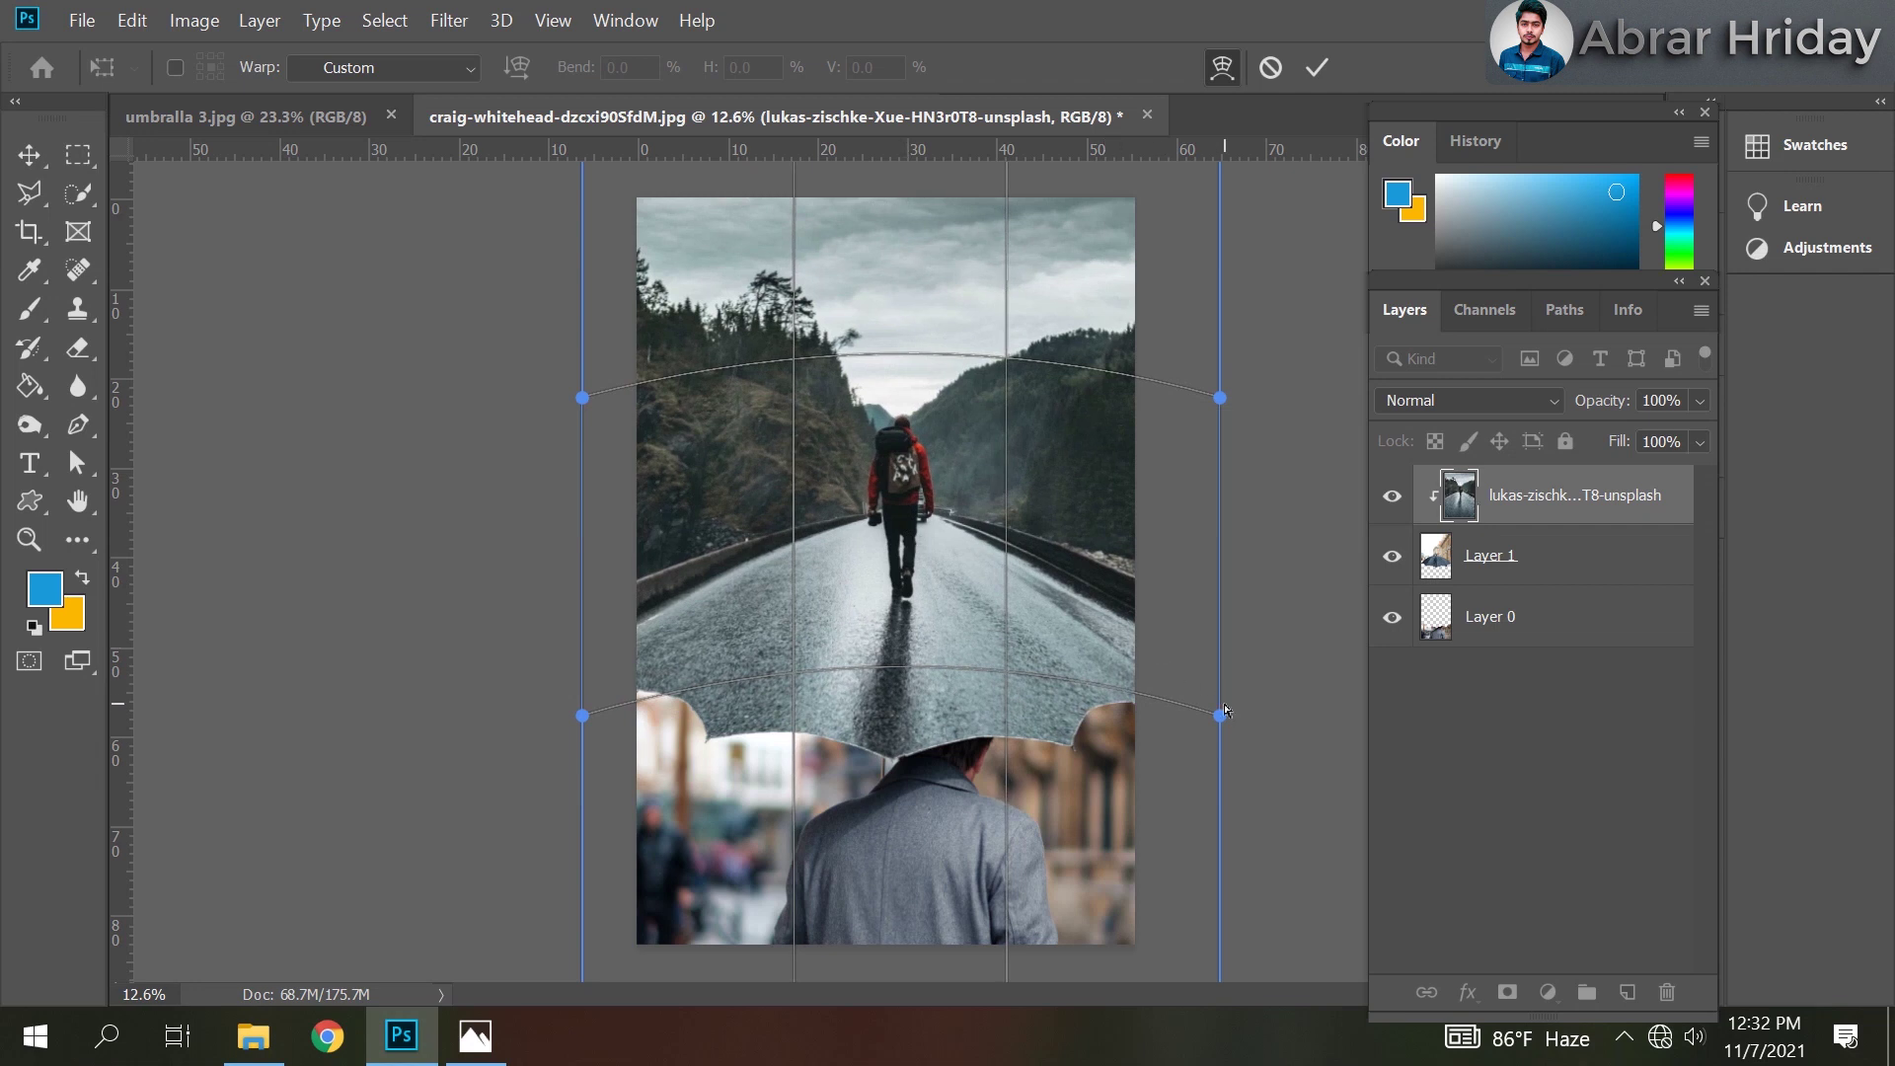
left_click_drag(1221, 715, 1212, 742)
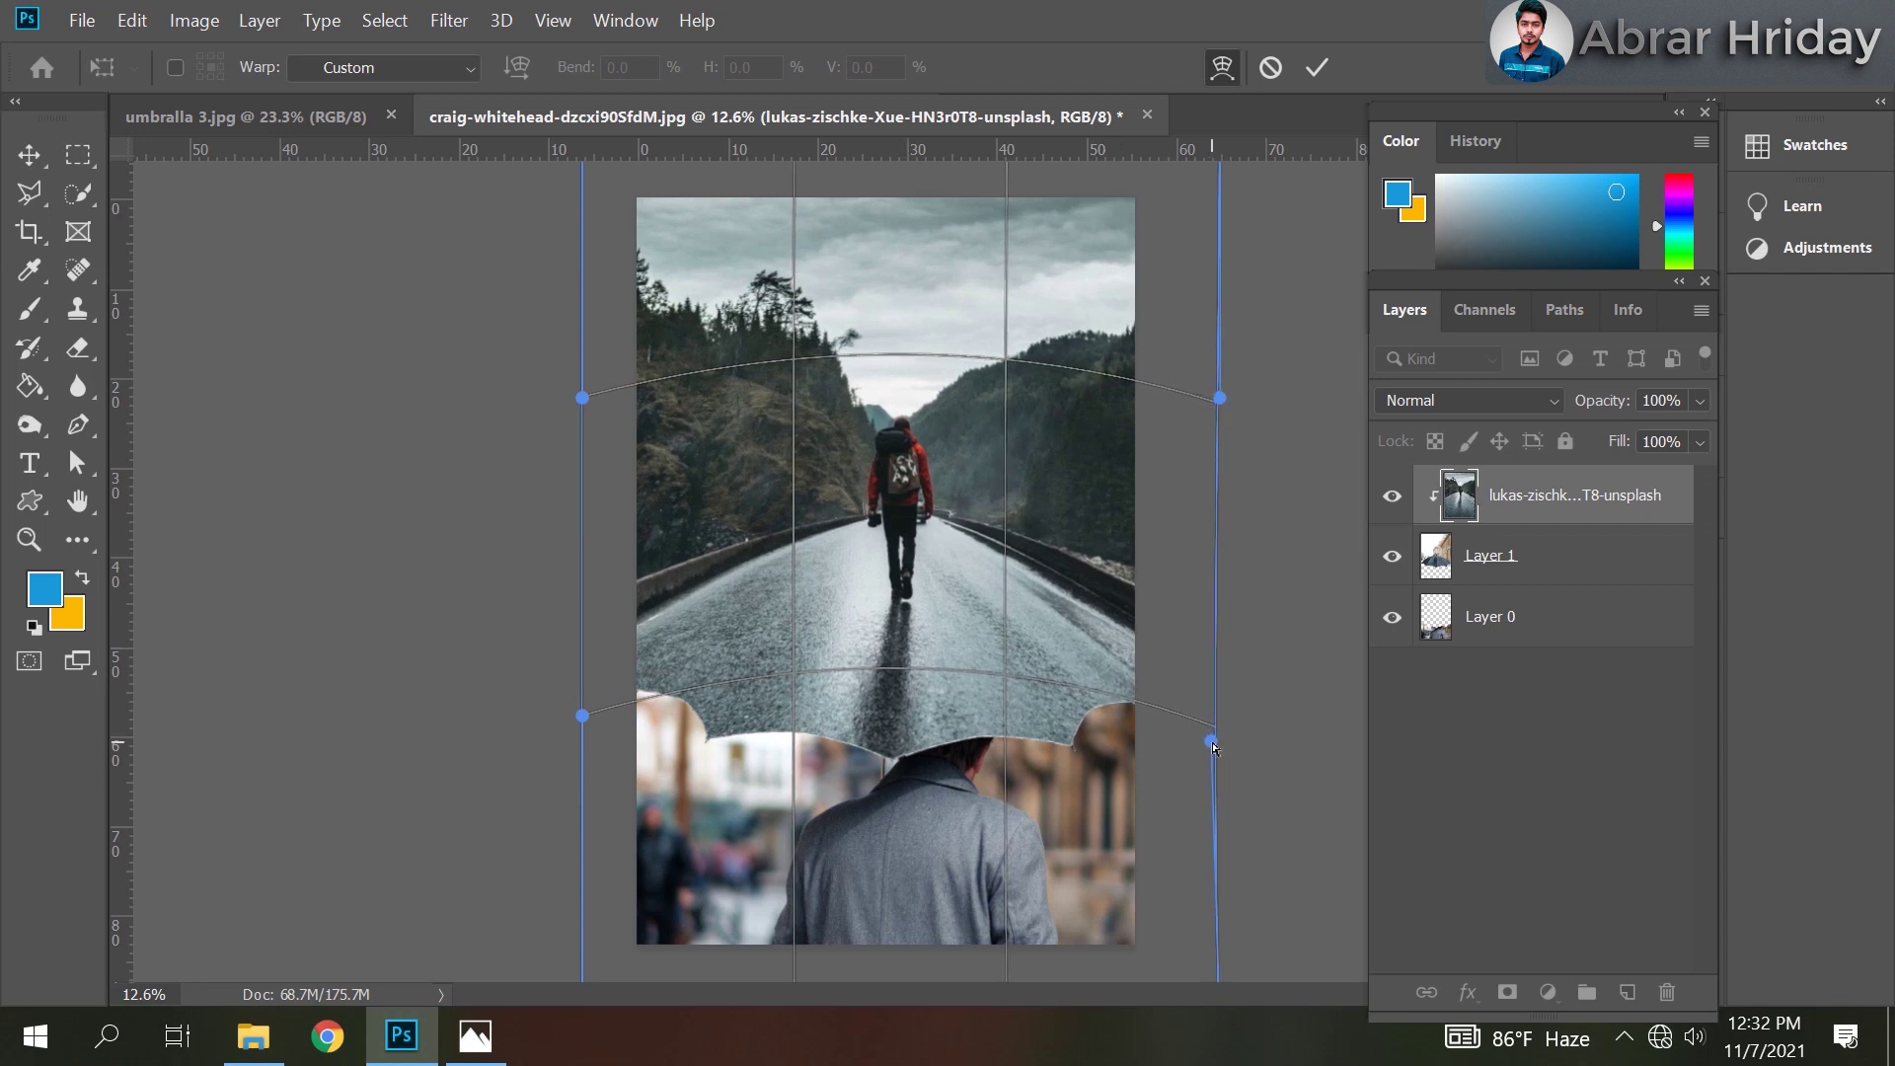
left_click_drag(582, 716, 584, 767)
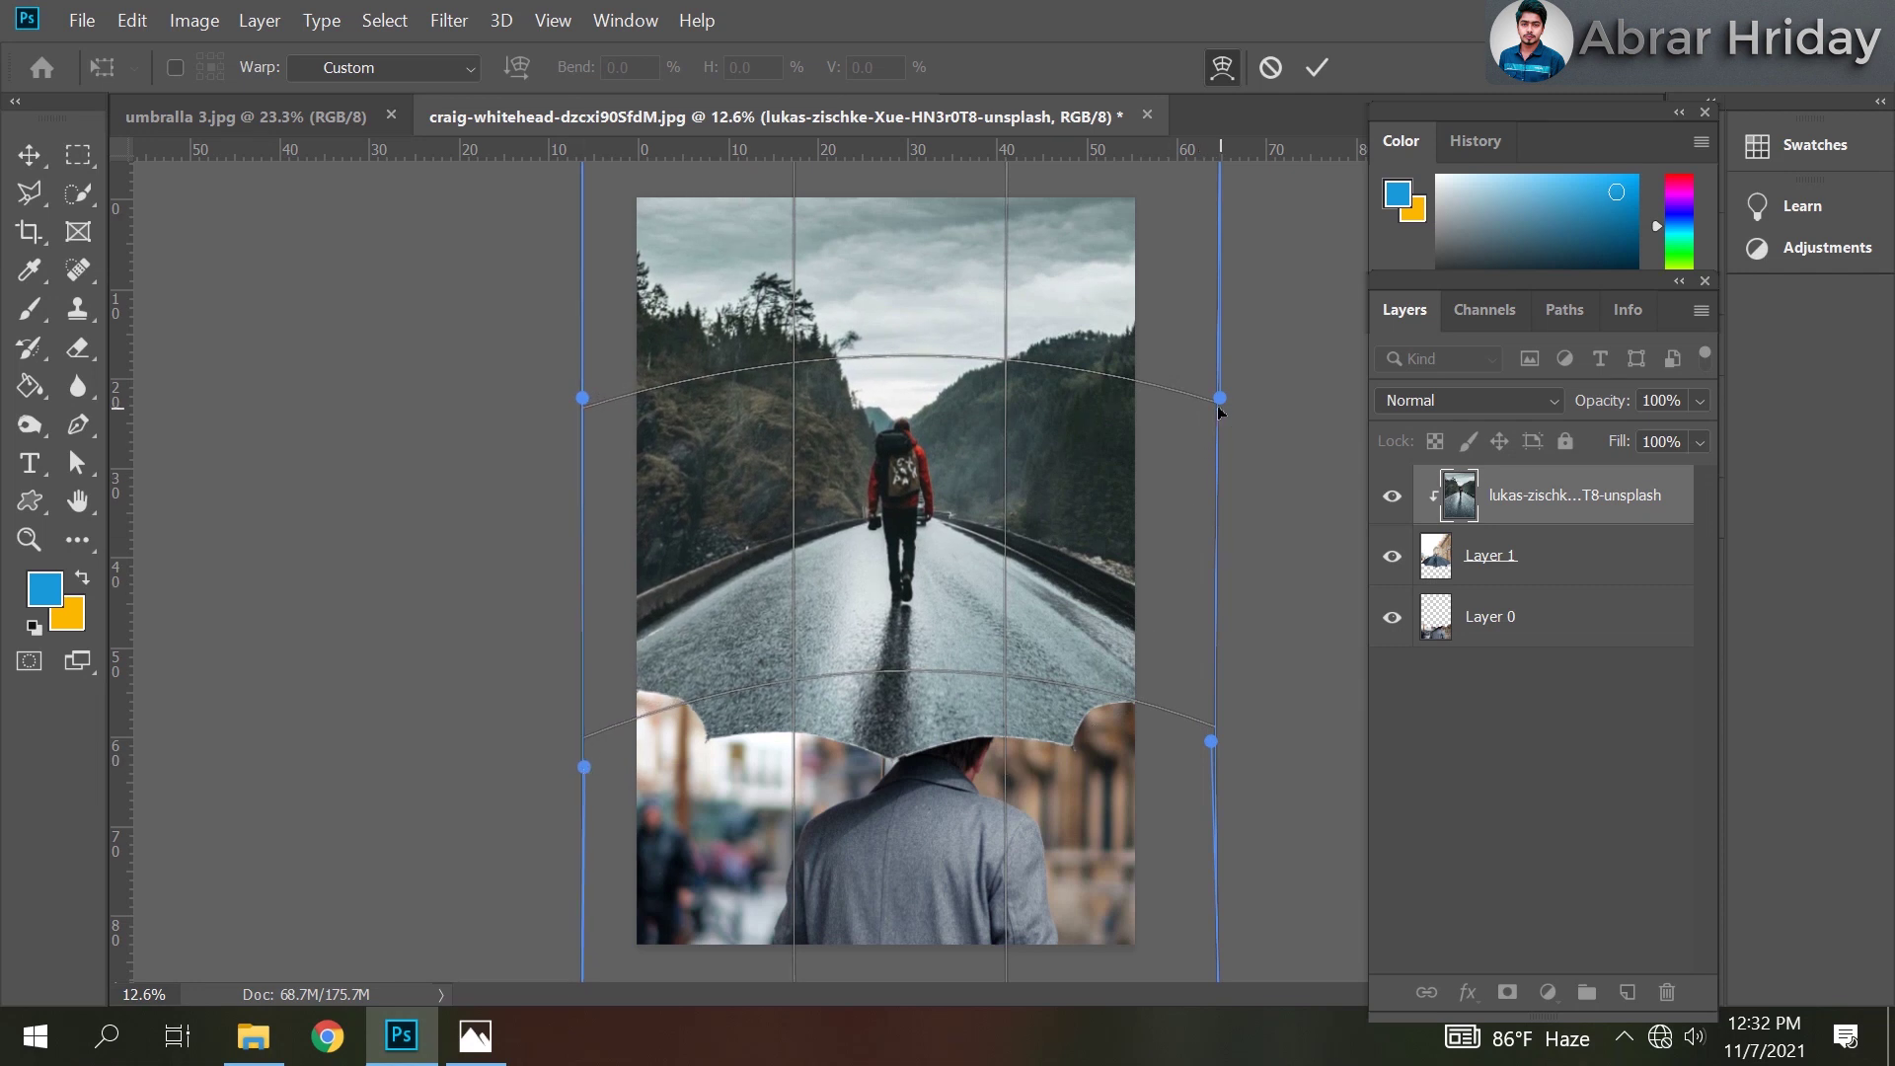
left_click_drag(1219, 407, 1212, 419)
left_click_drag(918, 555, 923, 548)
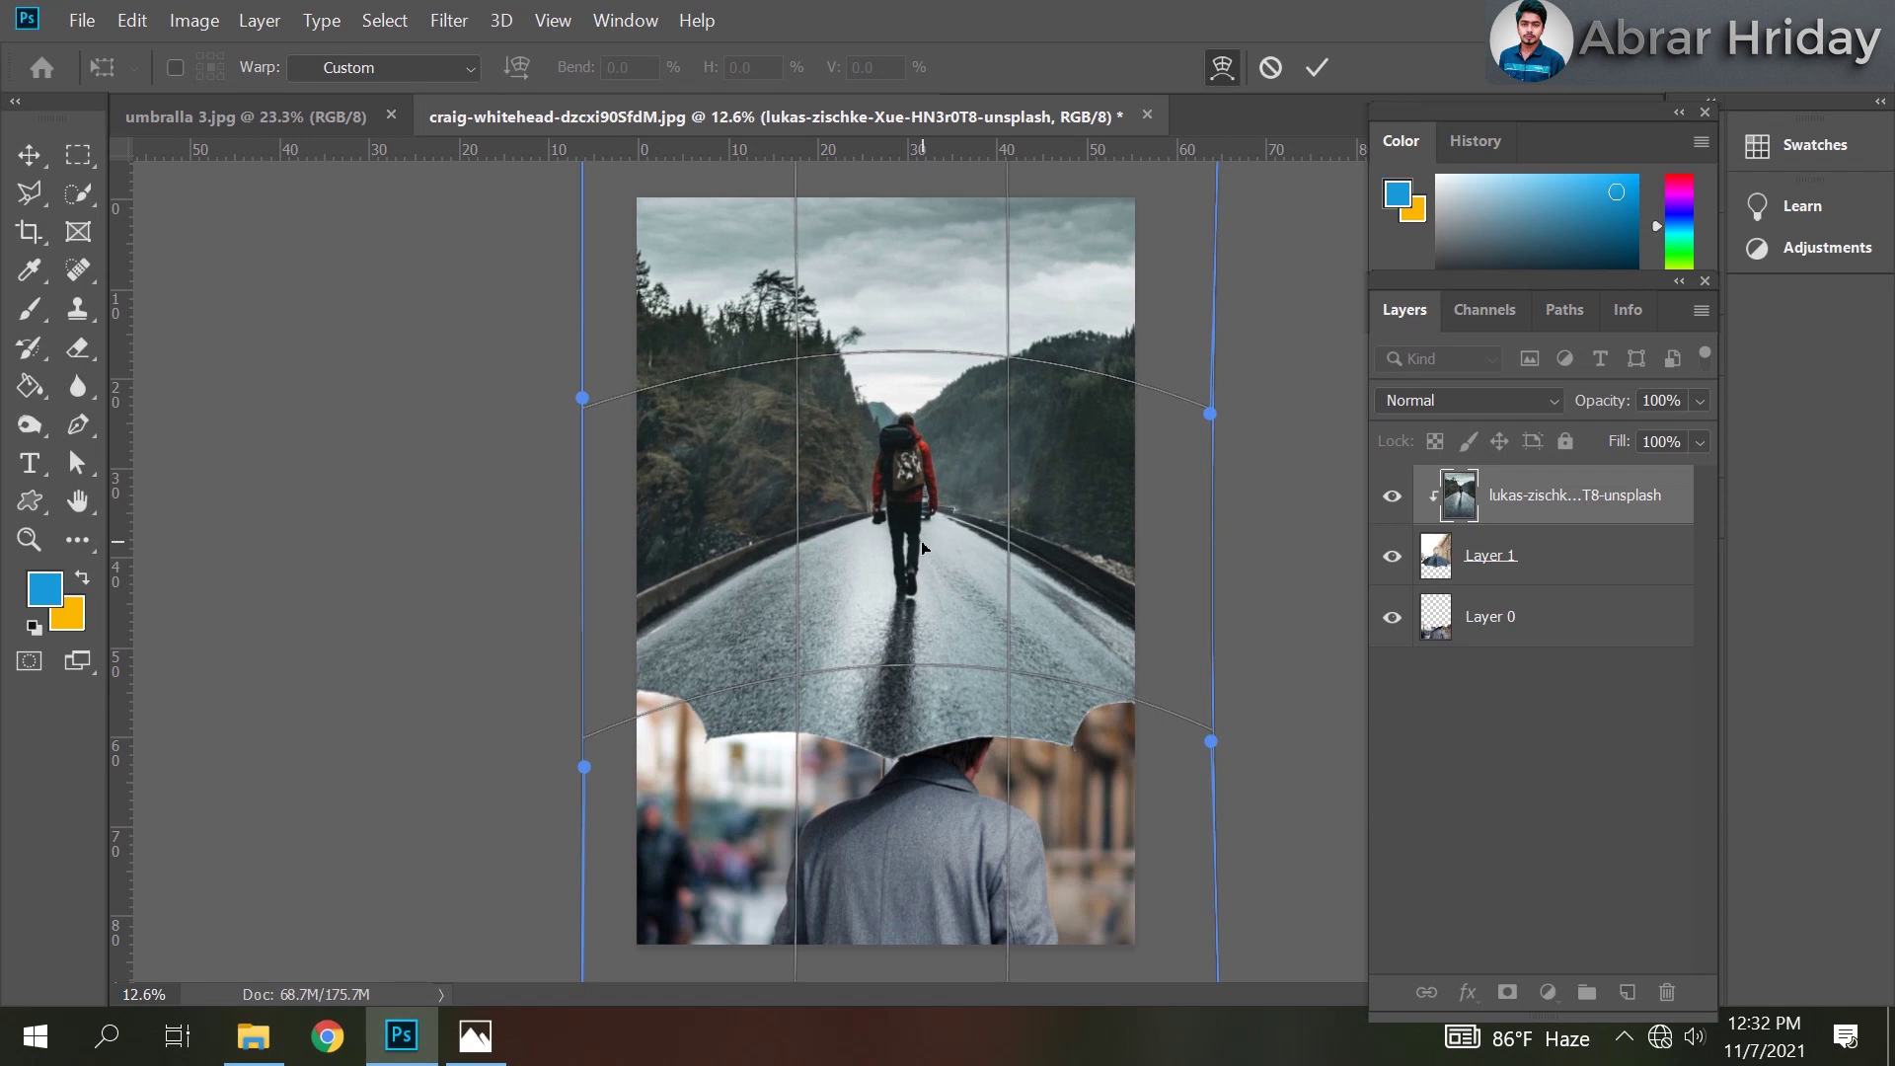
key("Return")
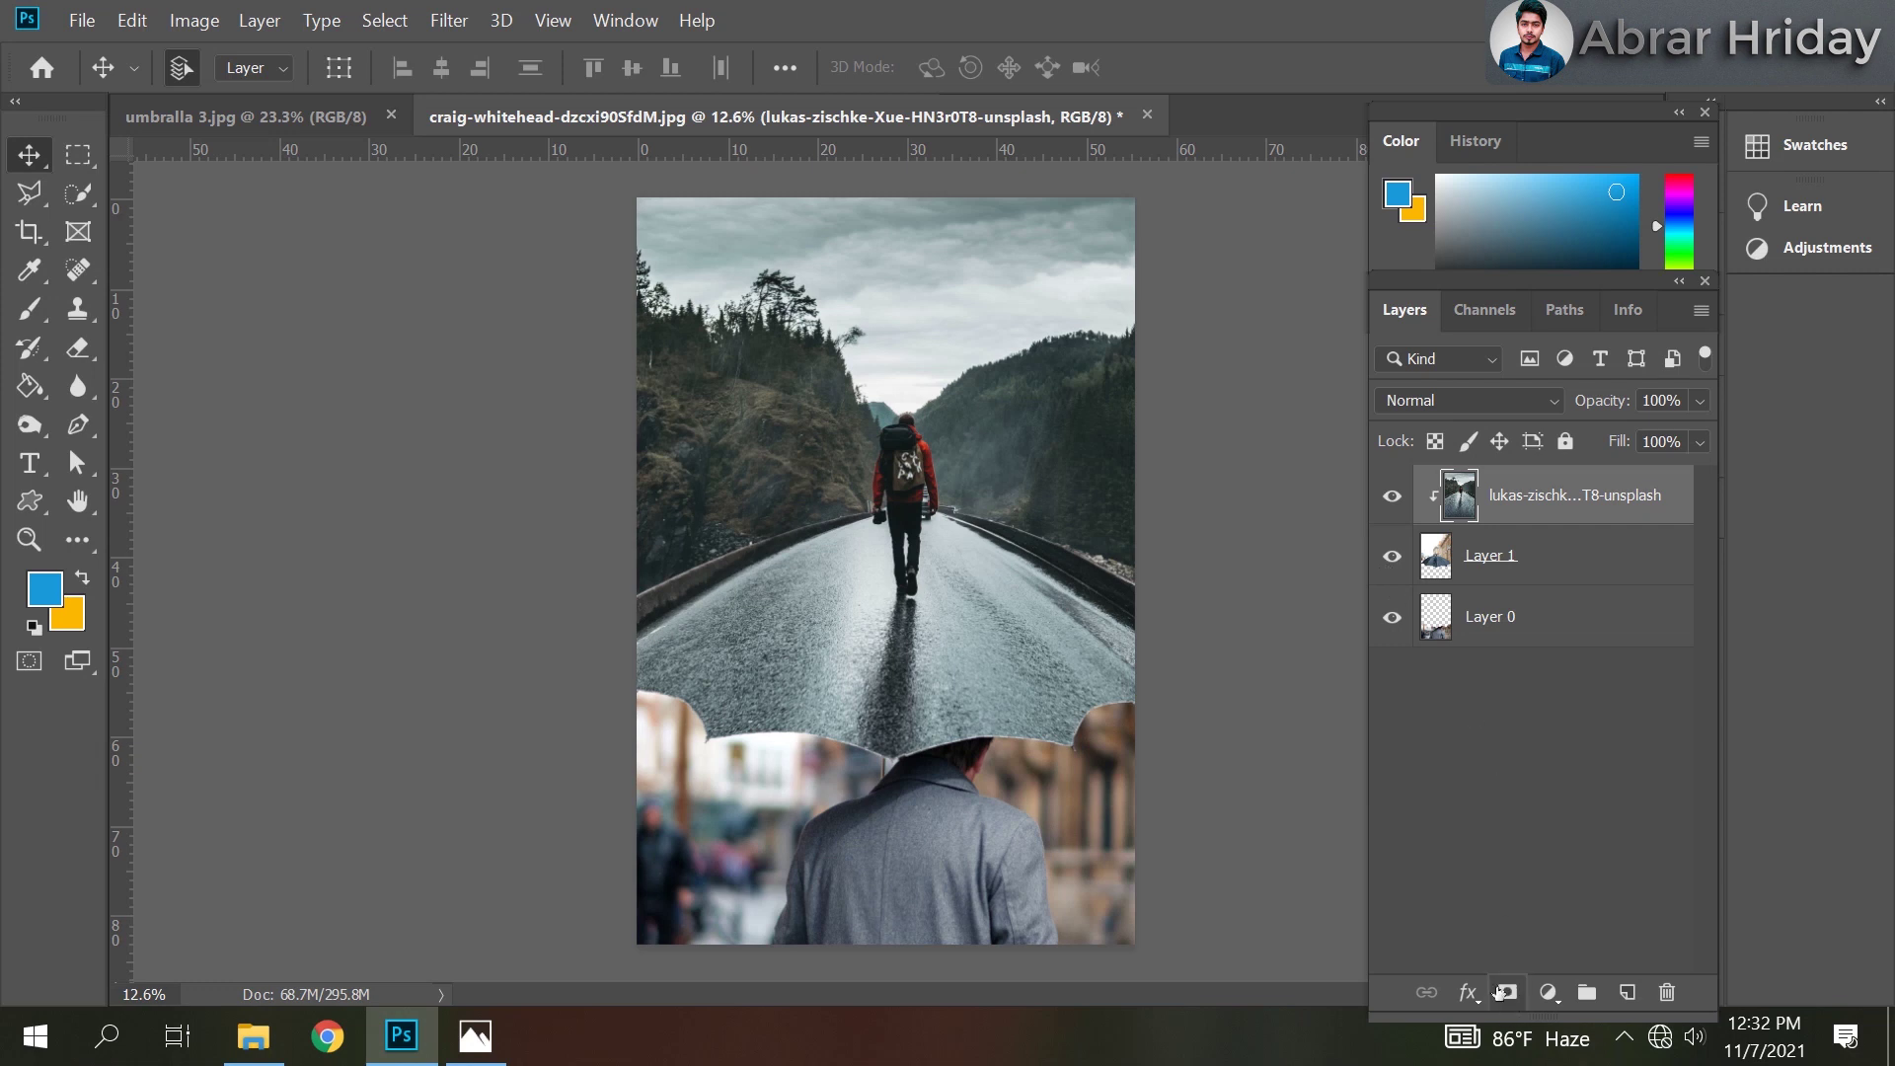
Add a layer mask to the road photo and set a black Brush to 28% opacity, 26% flow.
left_click(1507, 993)
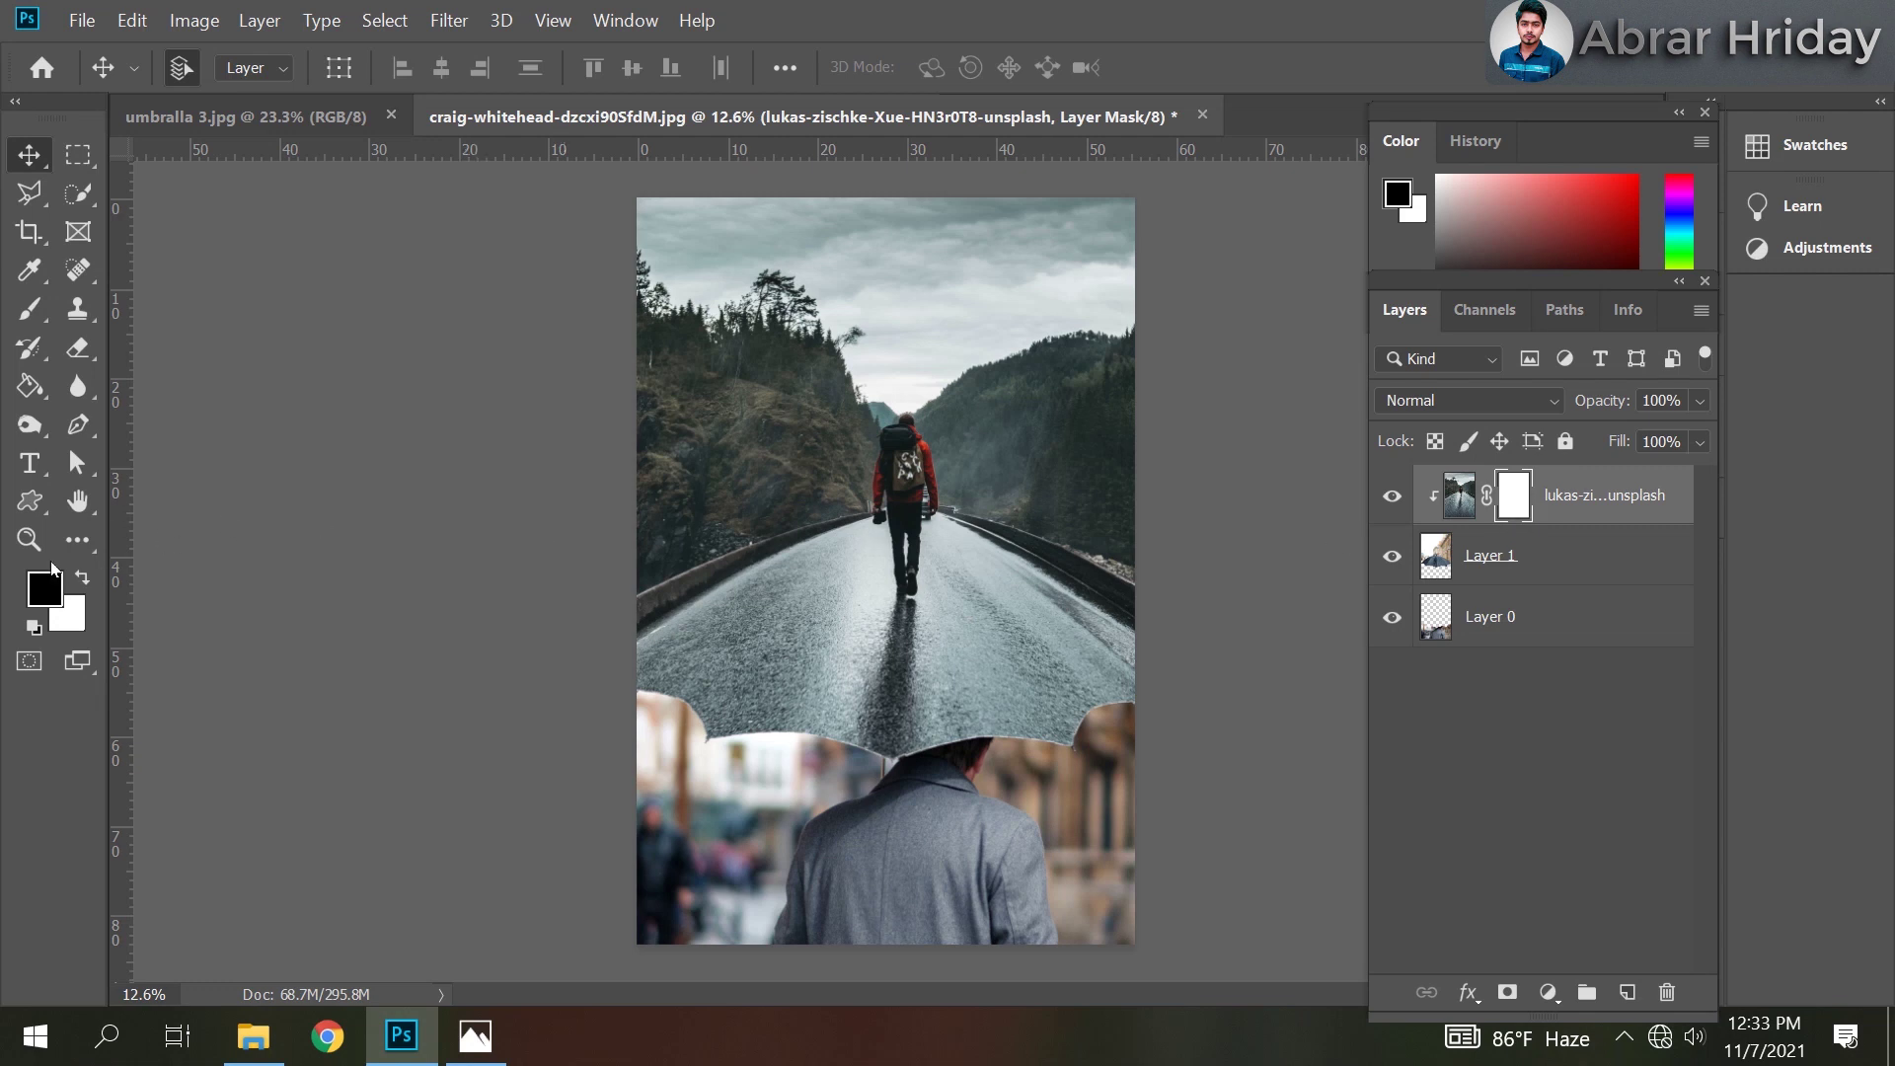
key("d")
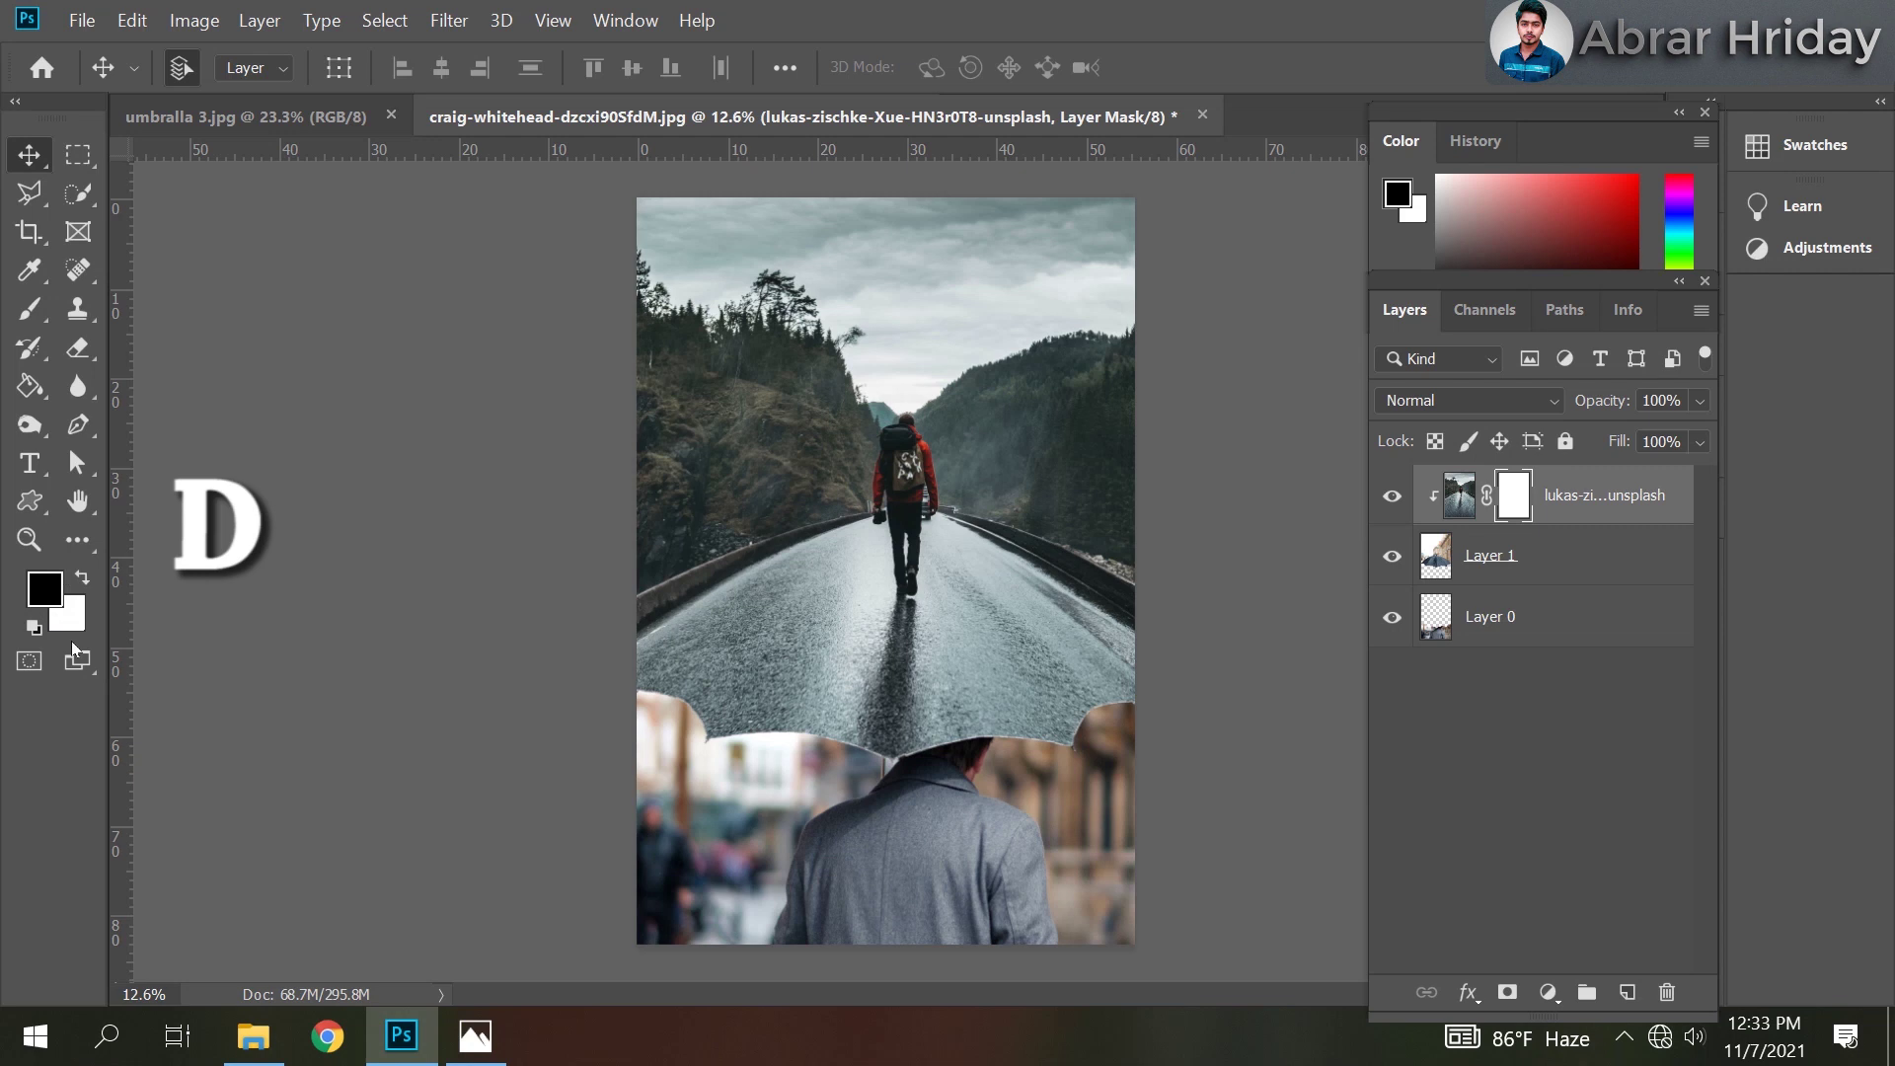
left_click(26, 314)
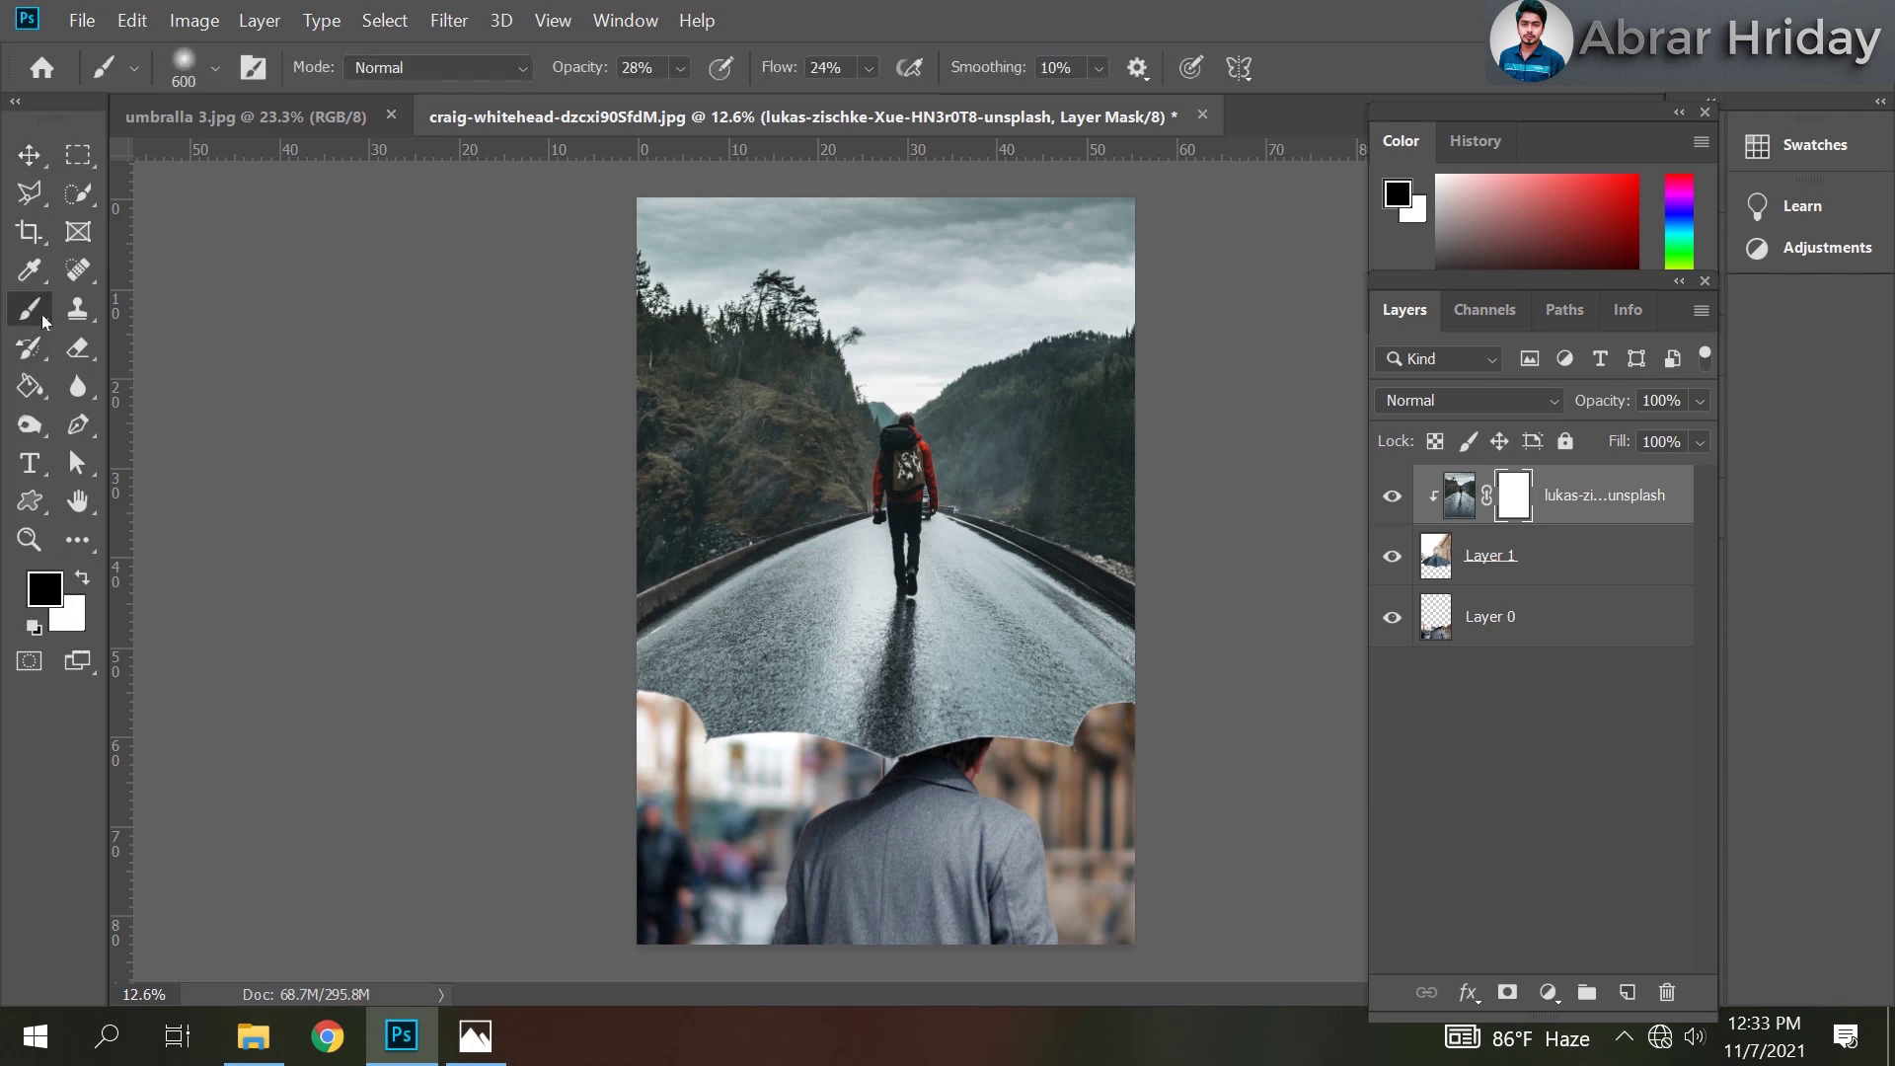
left_click(684, 67)
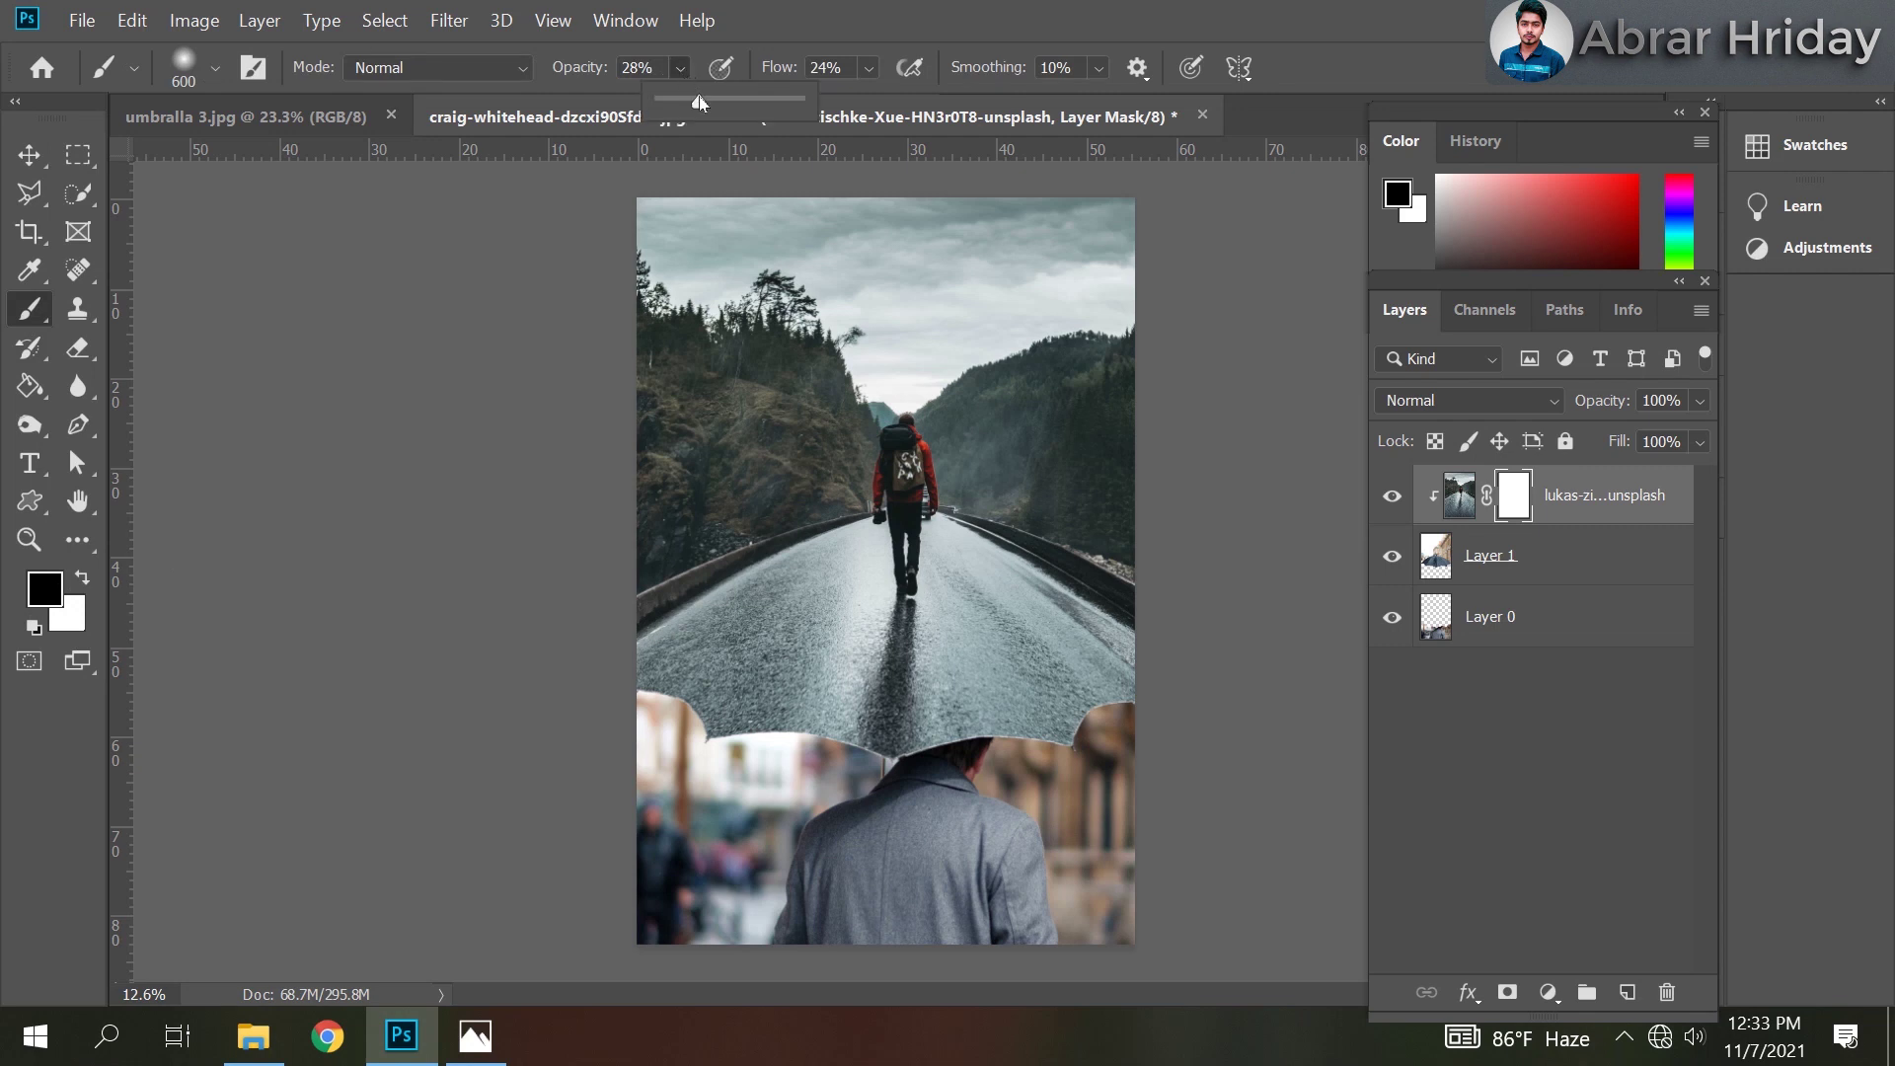
left_click(869, 67)
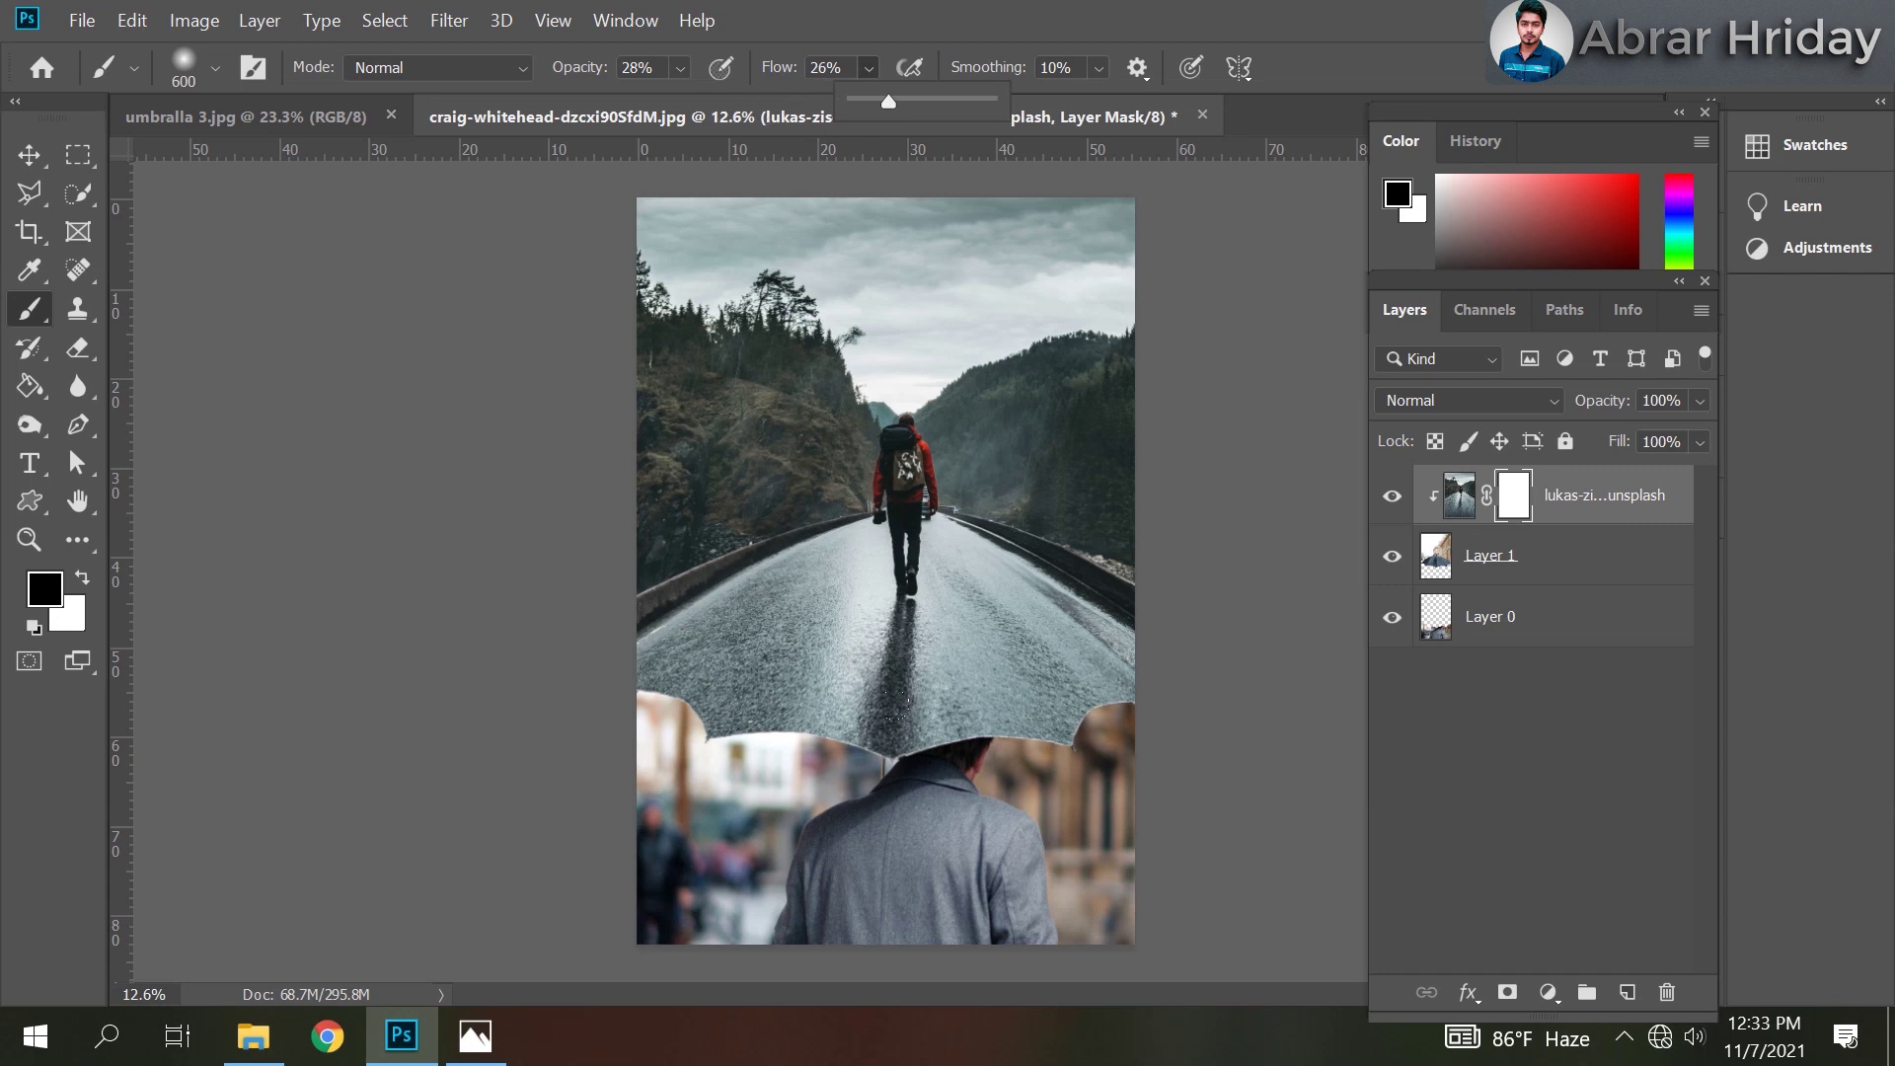
scroll(891, 706, "up", 3)
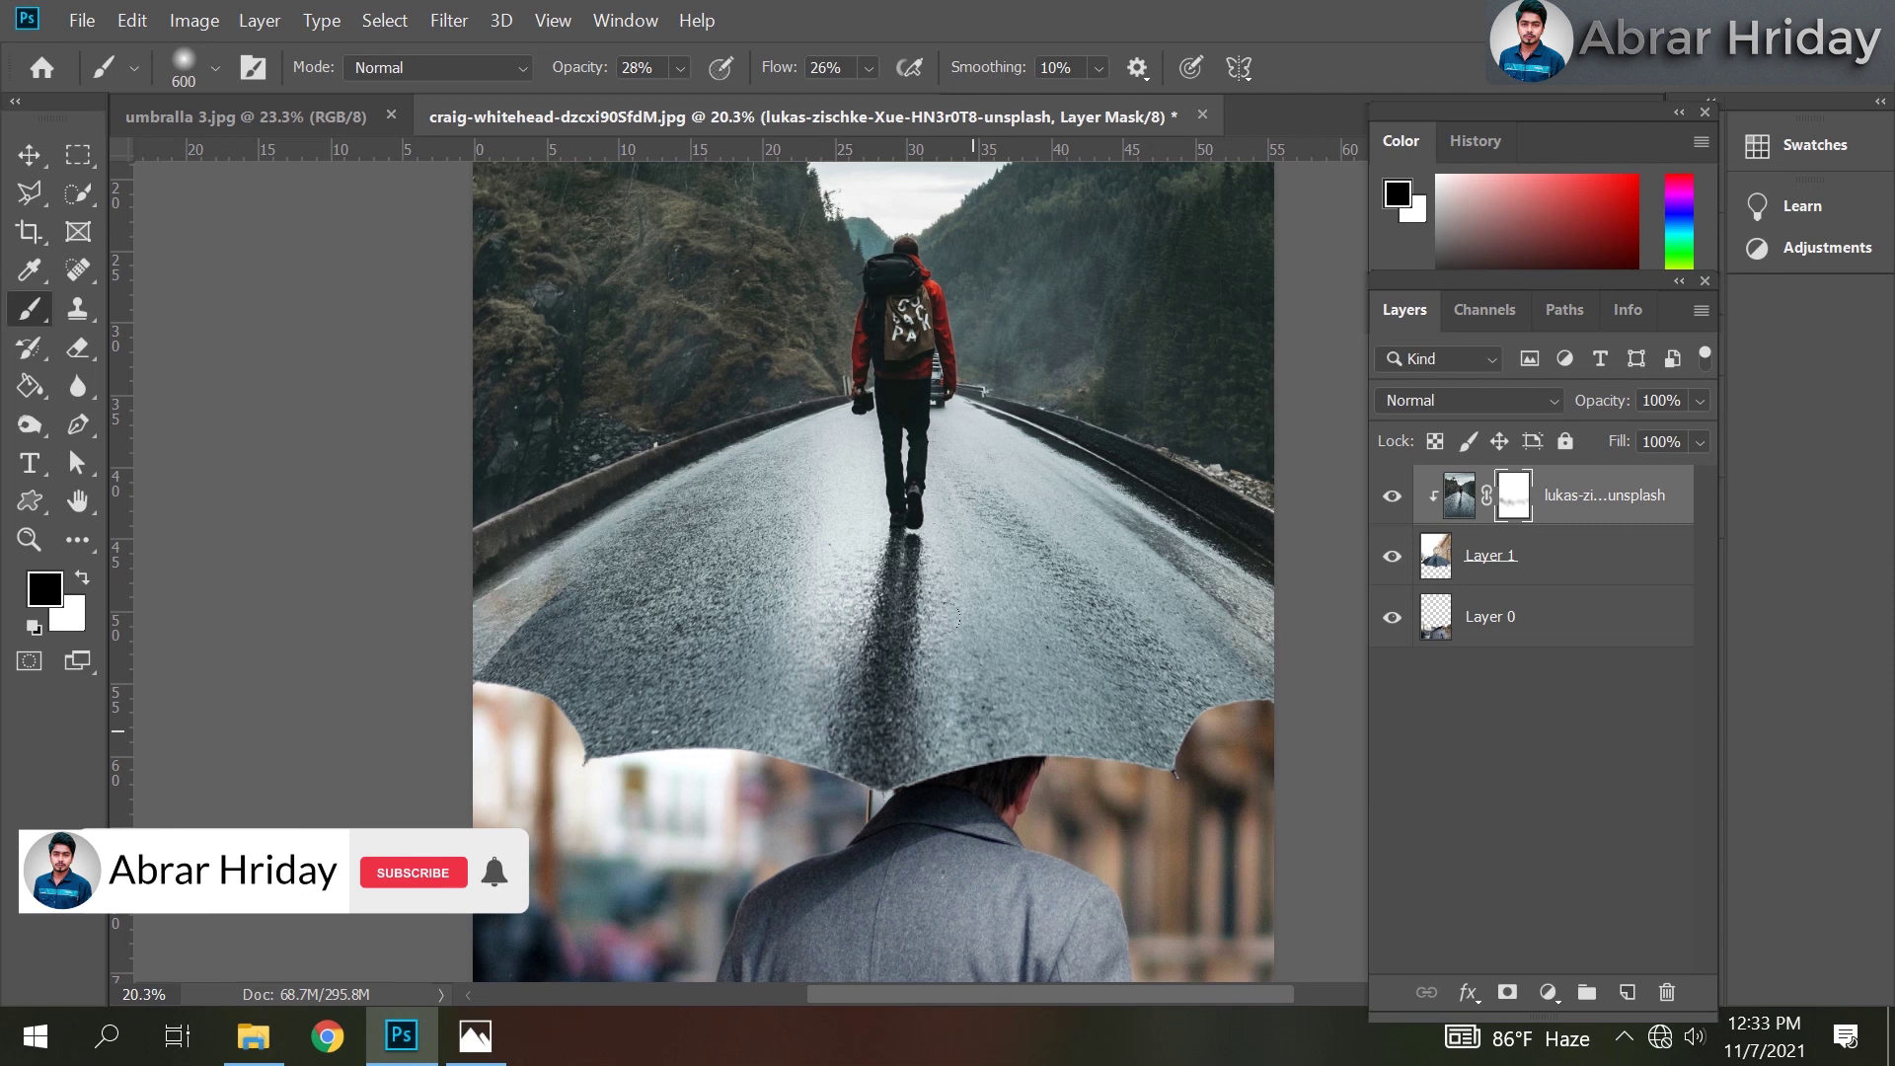
Paint black on the road photo's mask along the umbrella edge to blend it softly.
left_click_drag(784, 752, 839, 592)
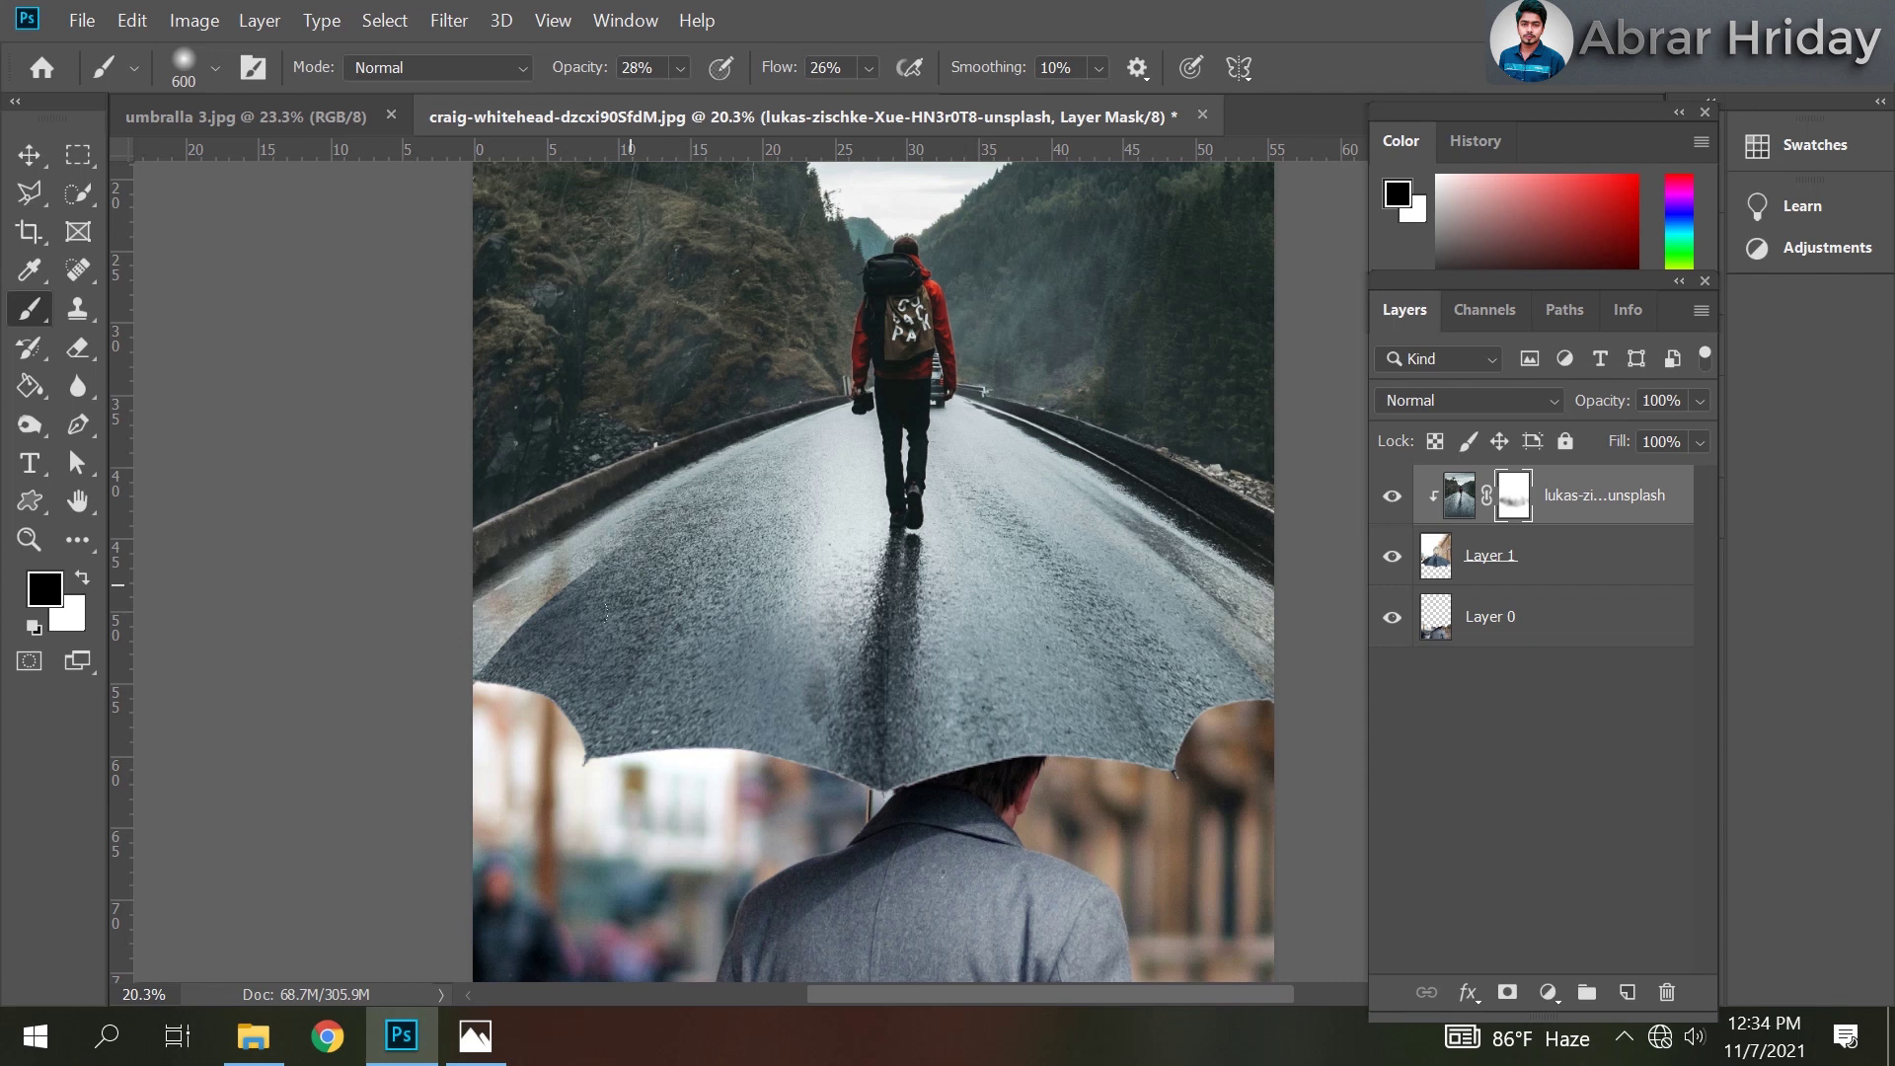
scroll(787, 643, "down", 3)
scroll(996, 625, "up", 1)
scroll(997, 625, "up", 1)
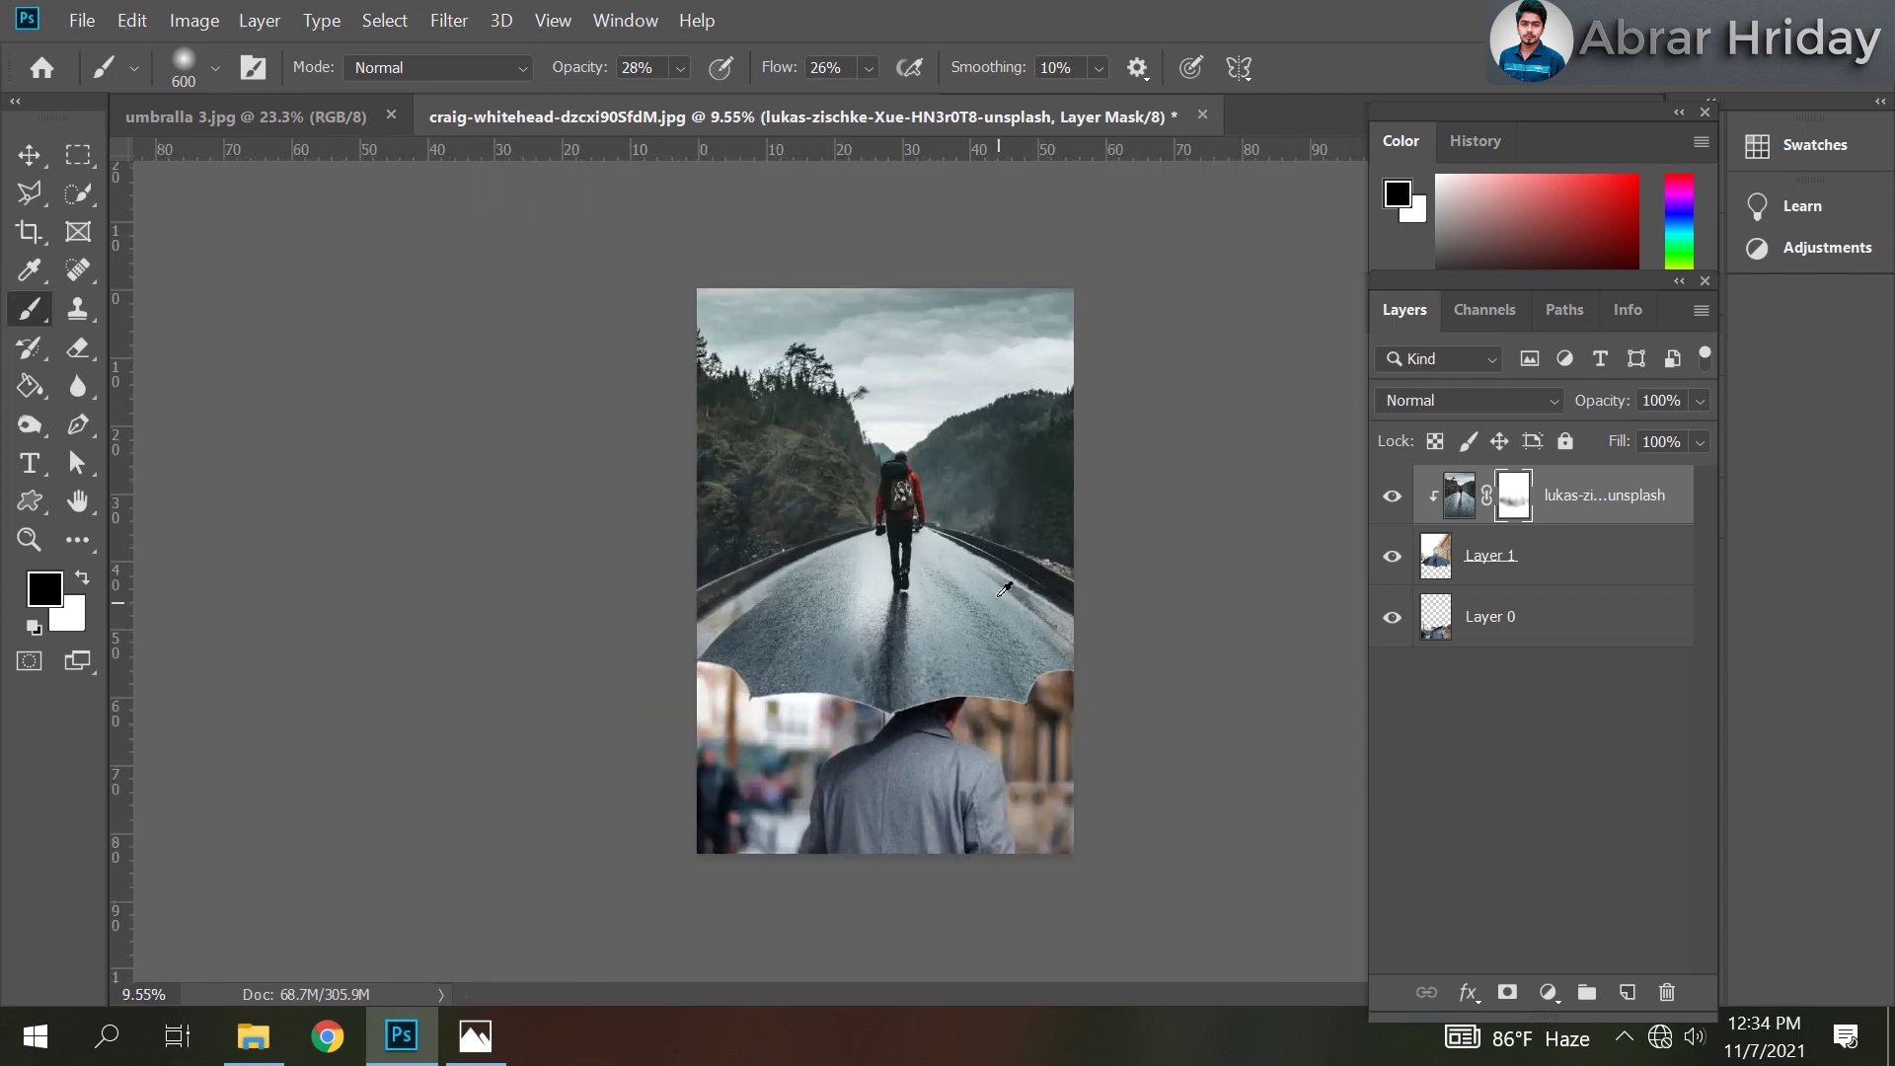
scroll(997, 625, "up", 1)
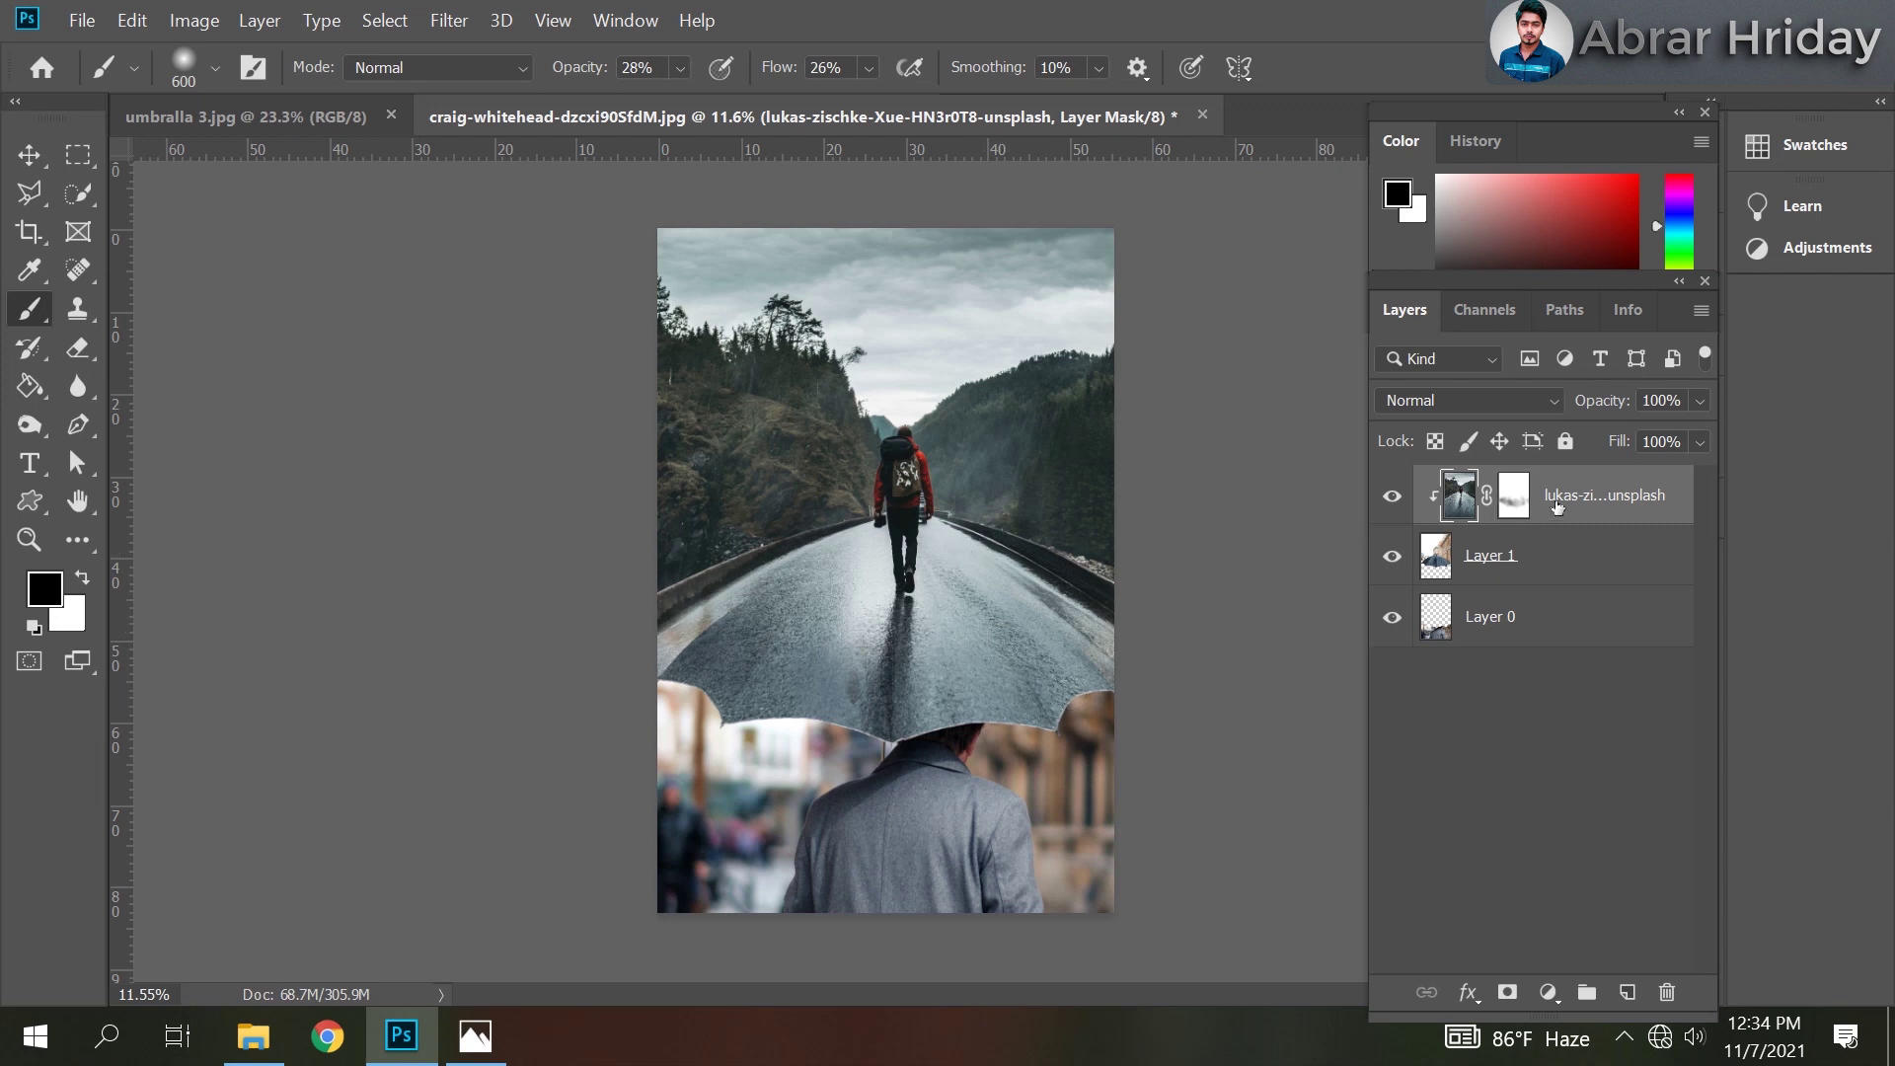
left_click(1557, 506)
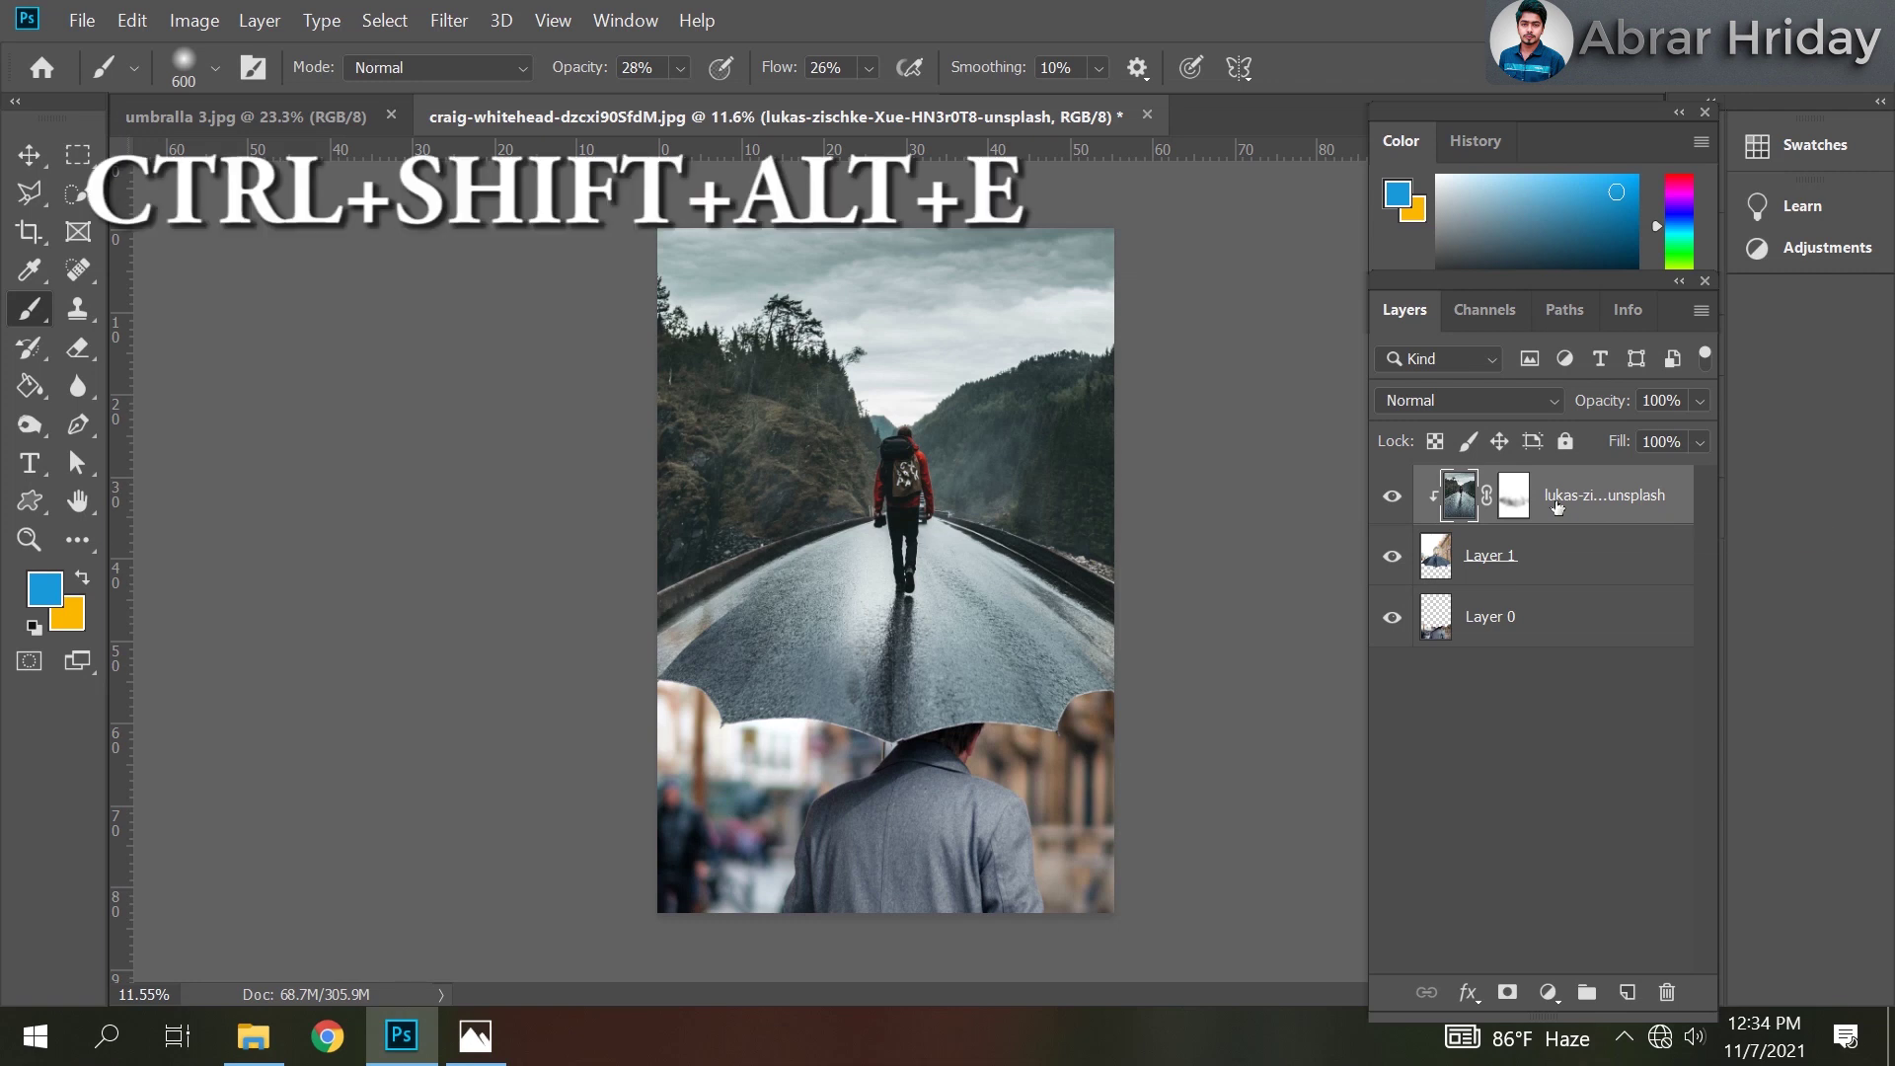
Stamp all visible layers into Layer 2 and apply Auto Tone and Auto Contrast to it.
key("ctrl+shift+alt+e")
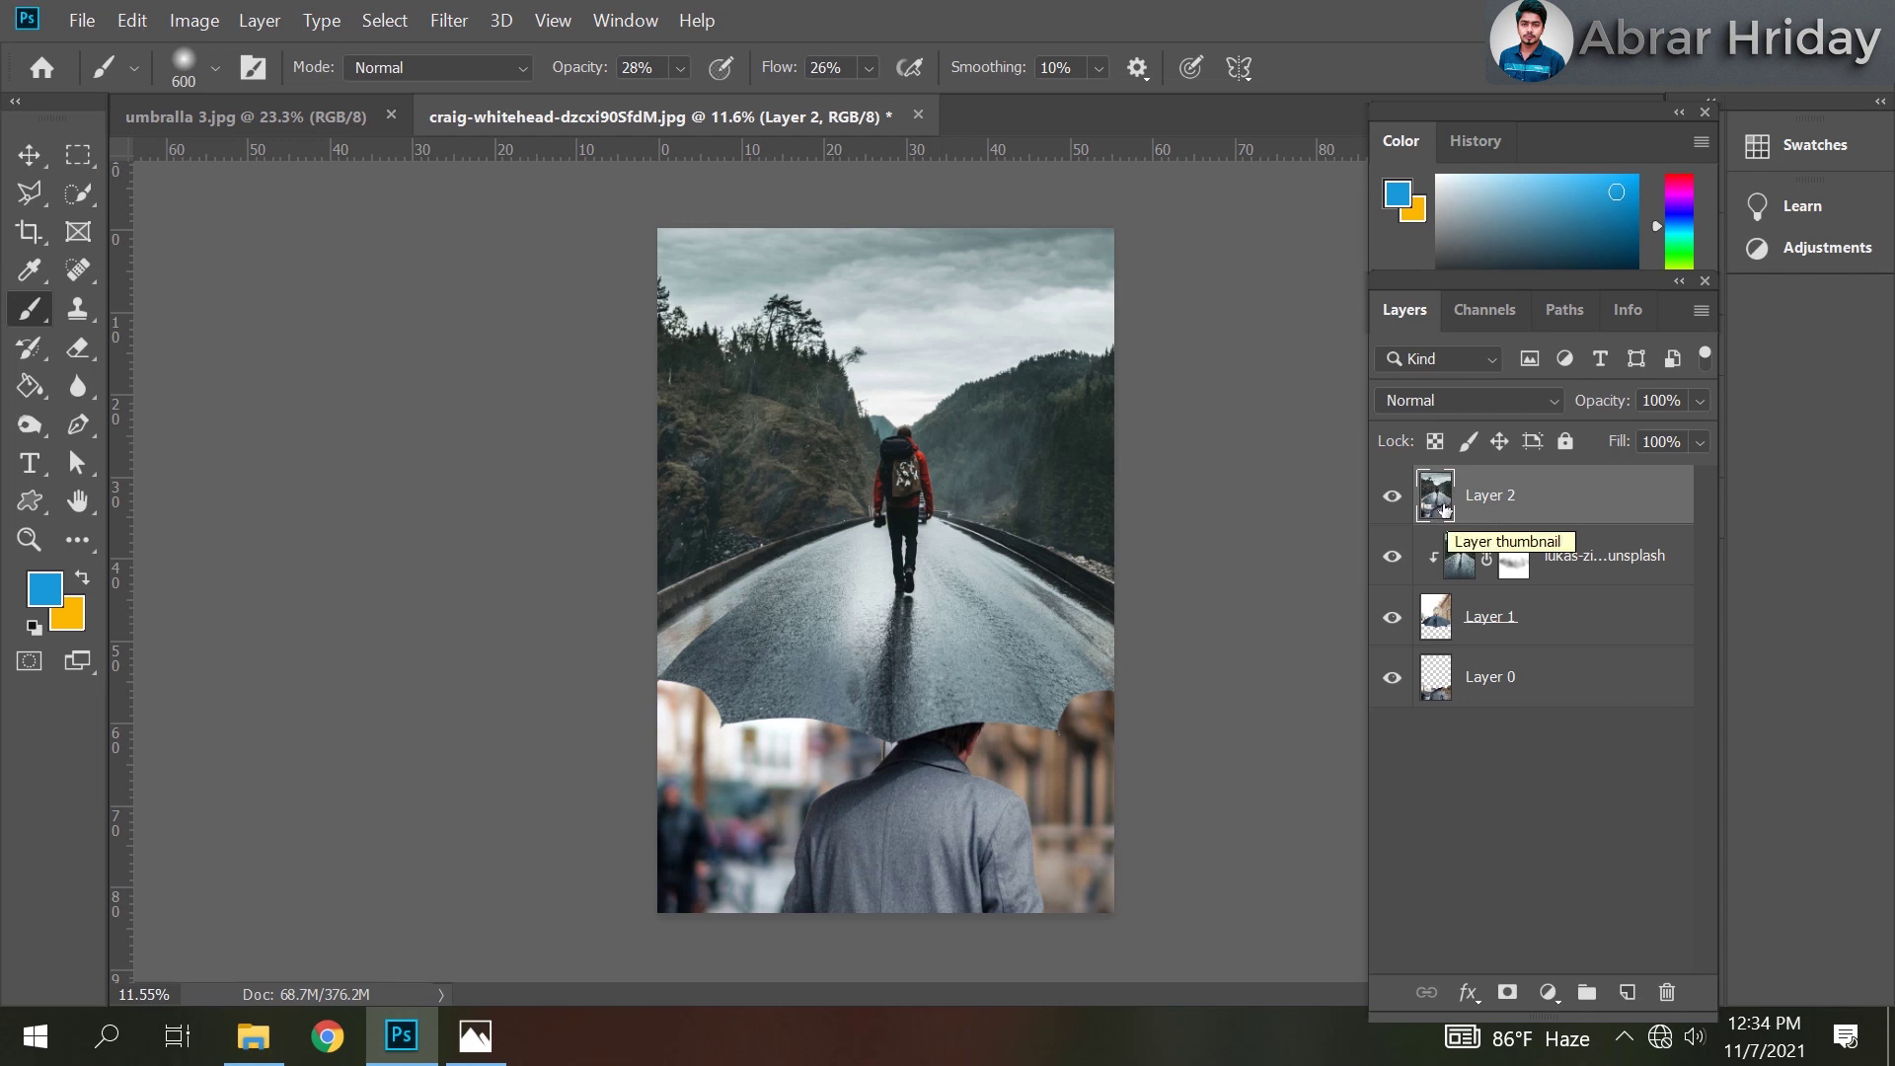
left_click(194, 20)
left_click(227, 126)
left_click(193, 20)
left_click(229, 153)
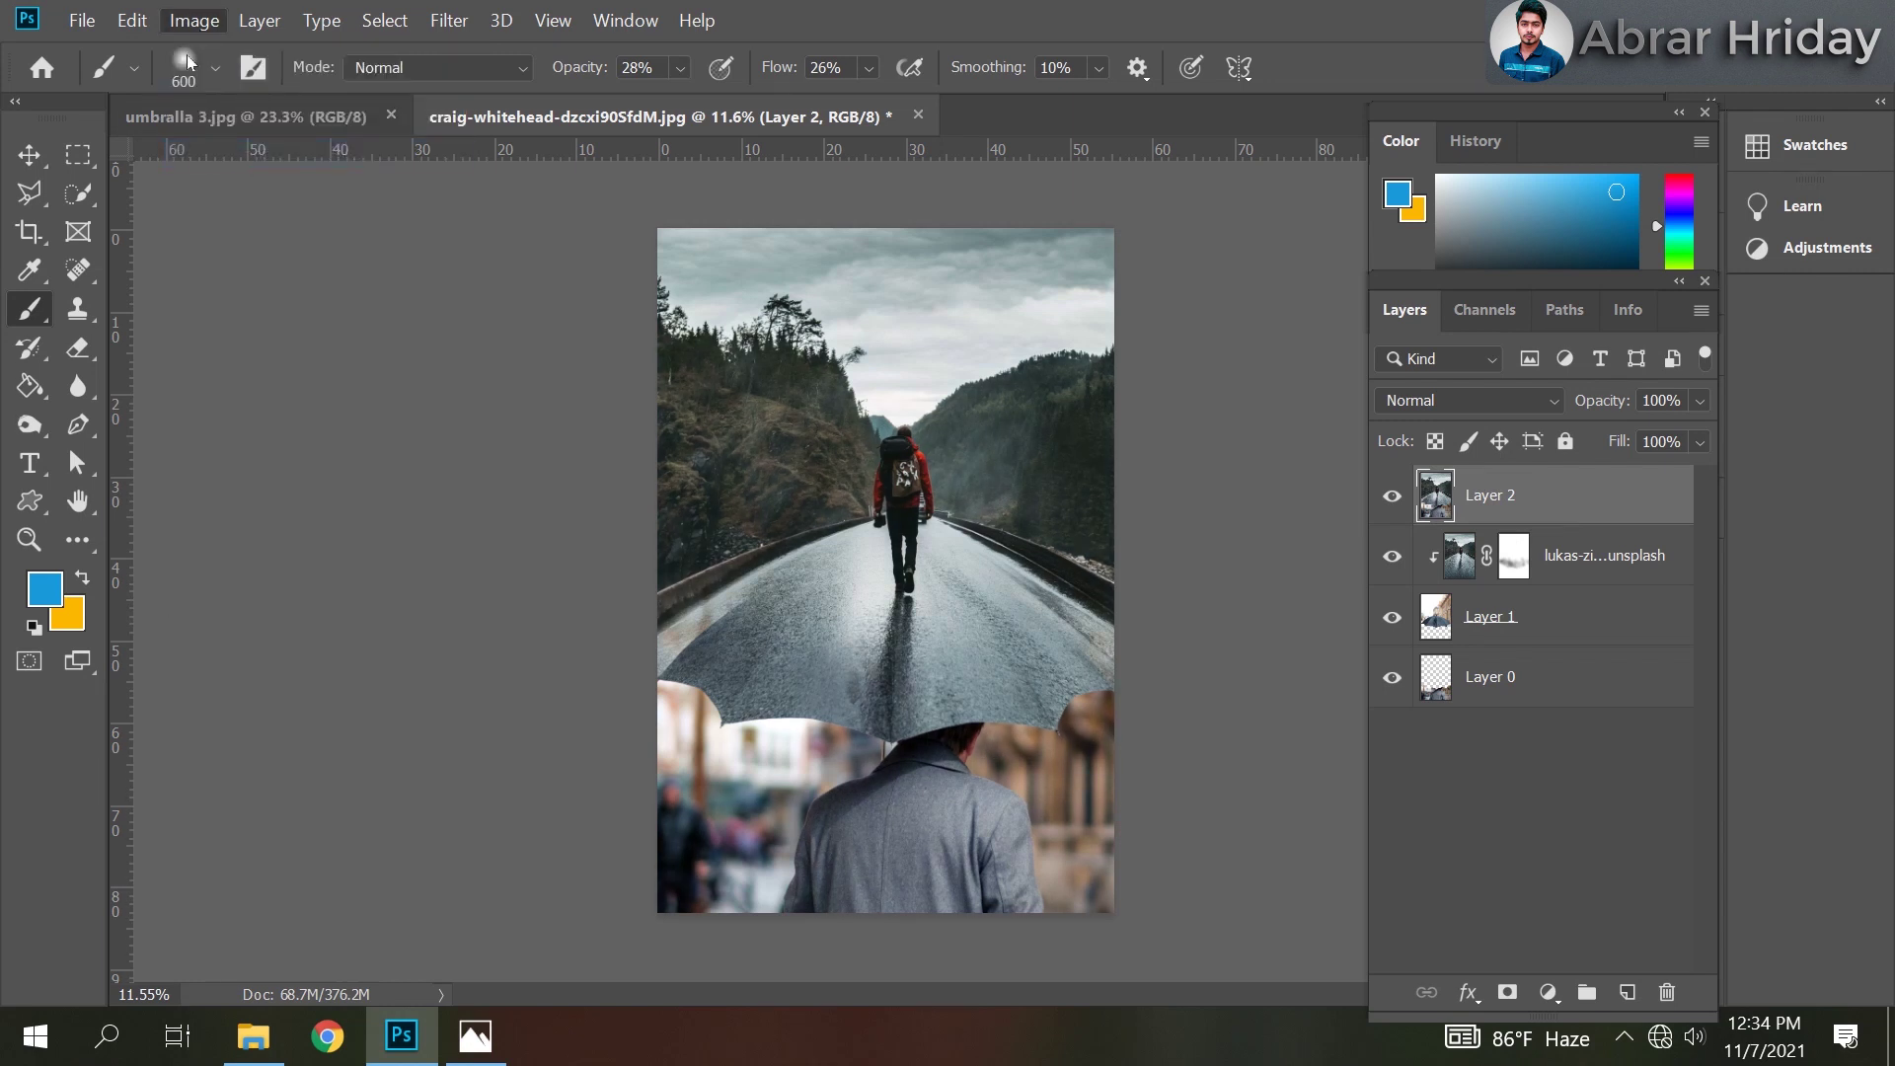
left_click(194, 22)
left_click(229, 153)
left_click(1548, 992)
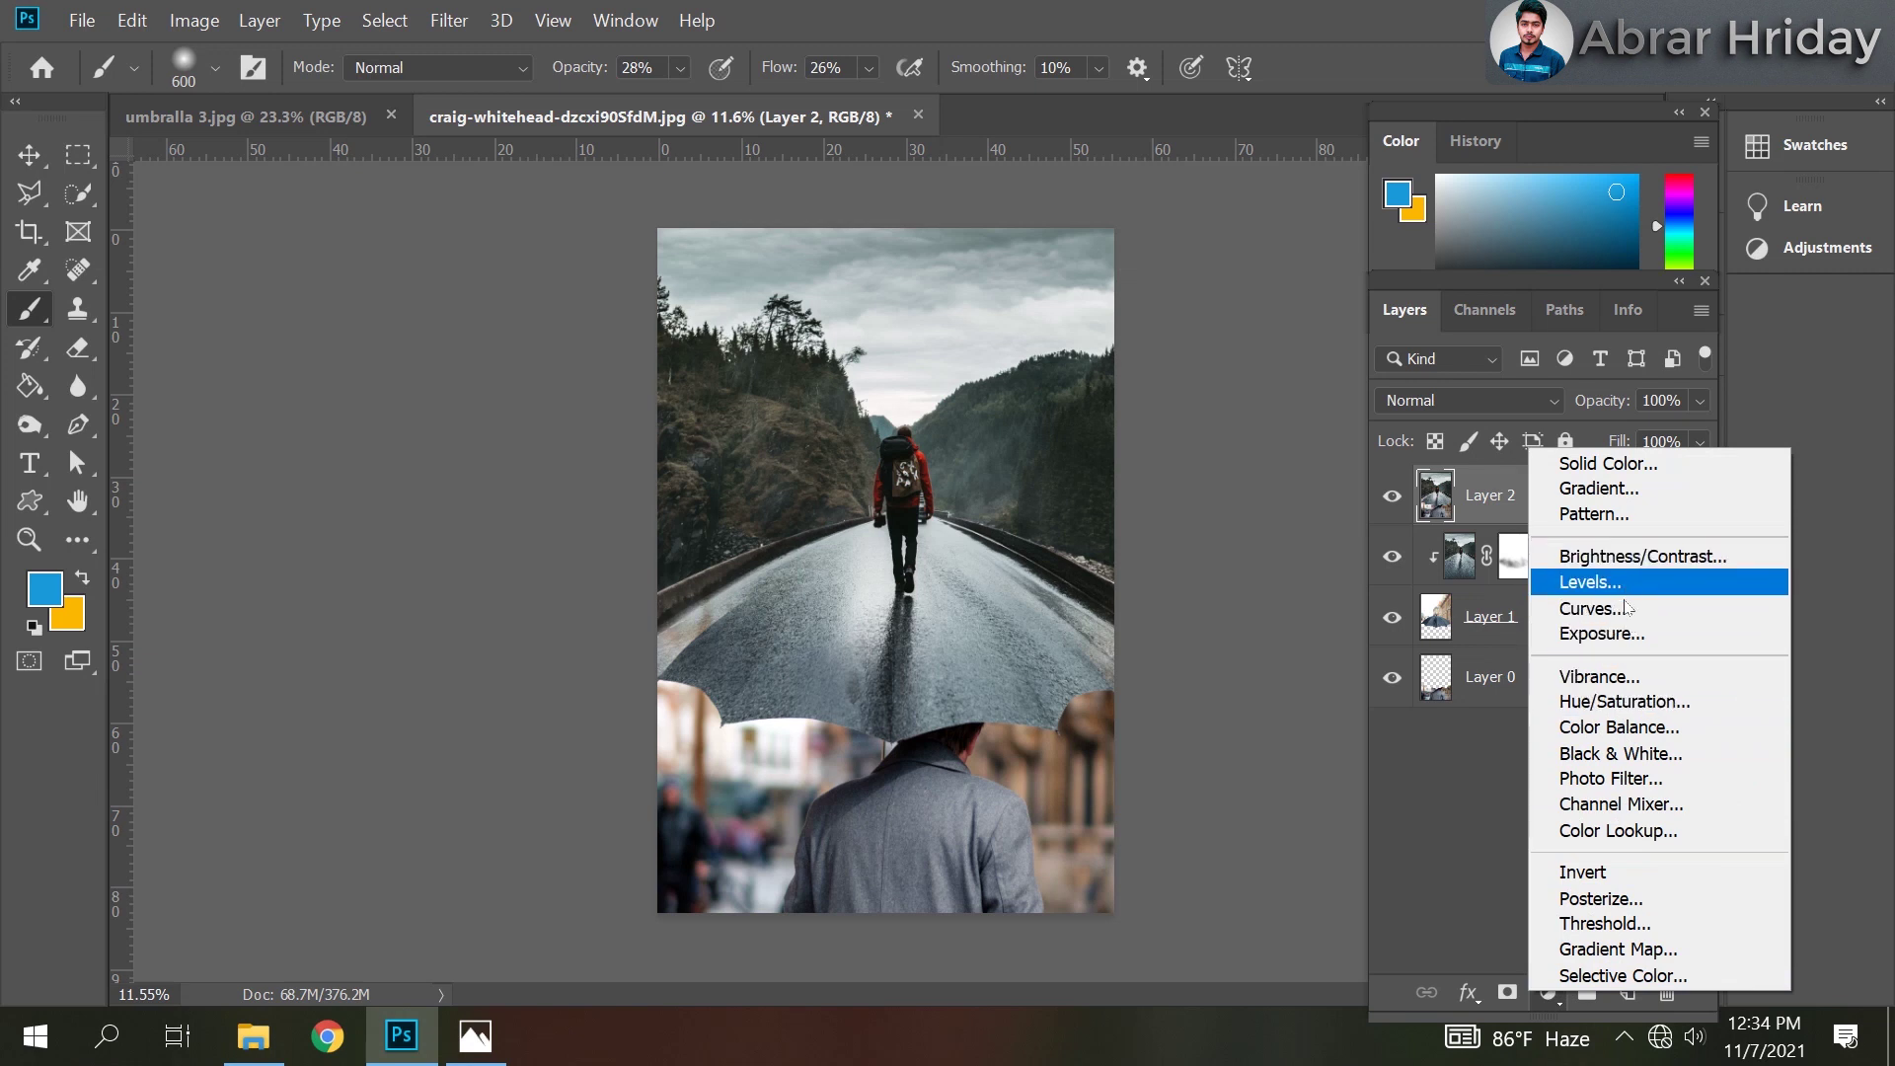
Add a Hue/Saturation adjustment layer above the composite: Hue +3, Saturation +12, Lightness +5.
left_click(1626, 702)
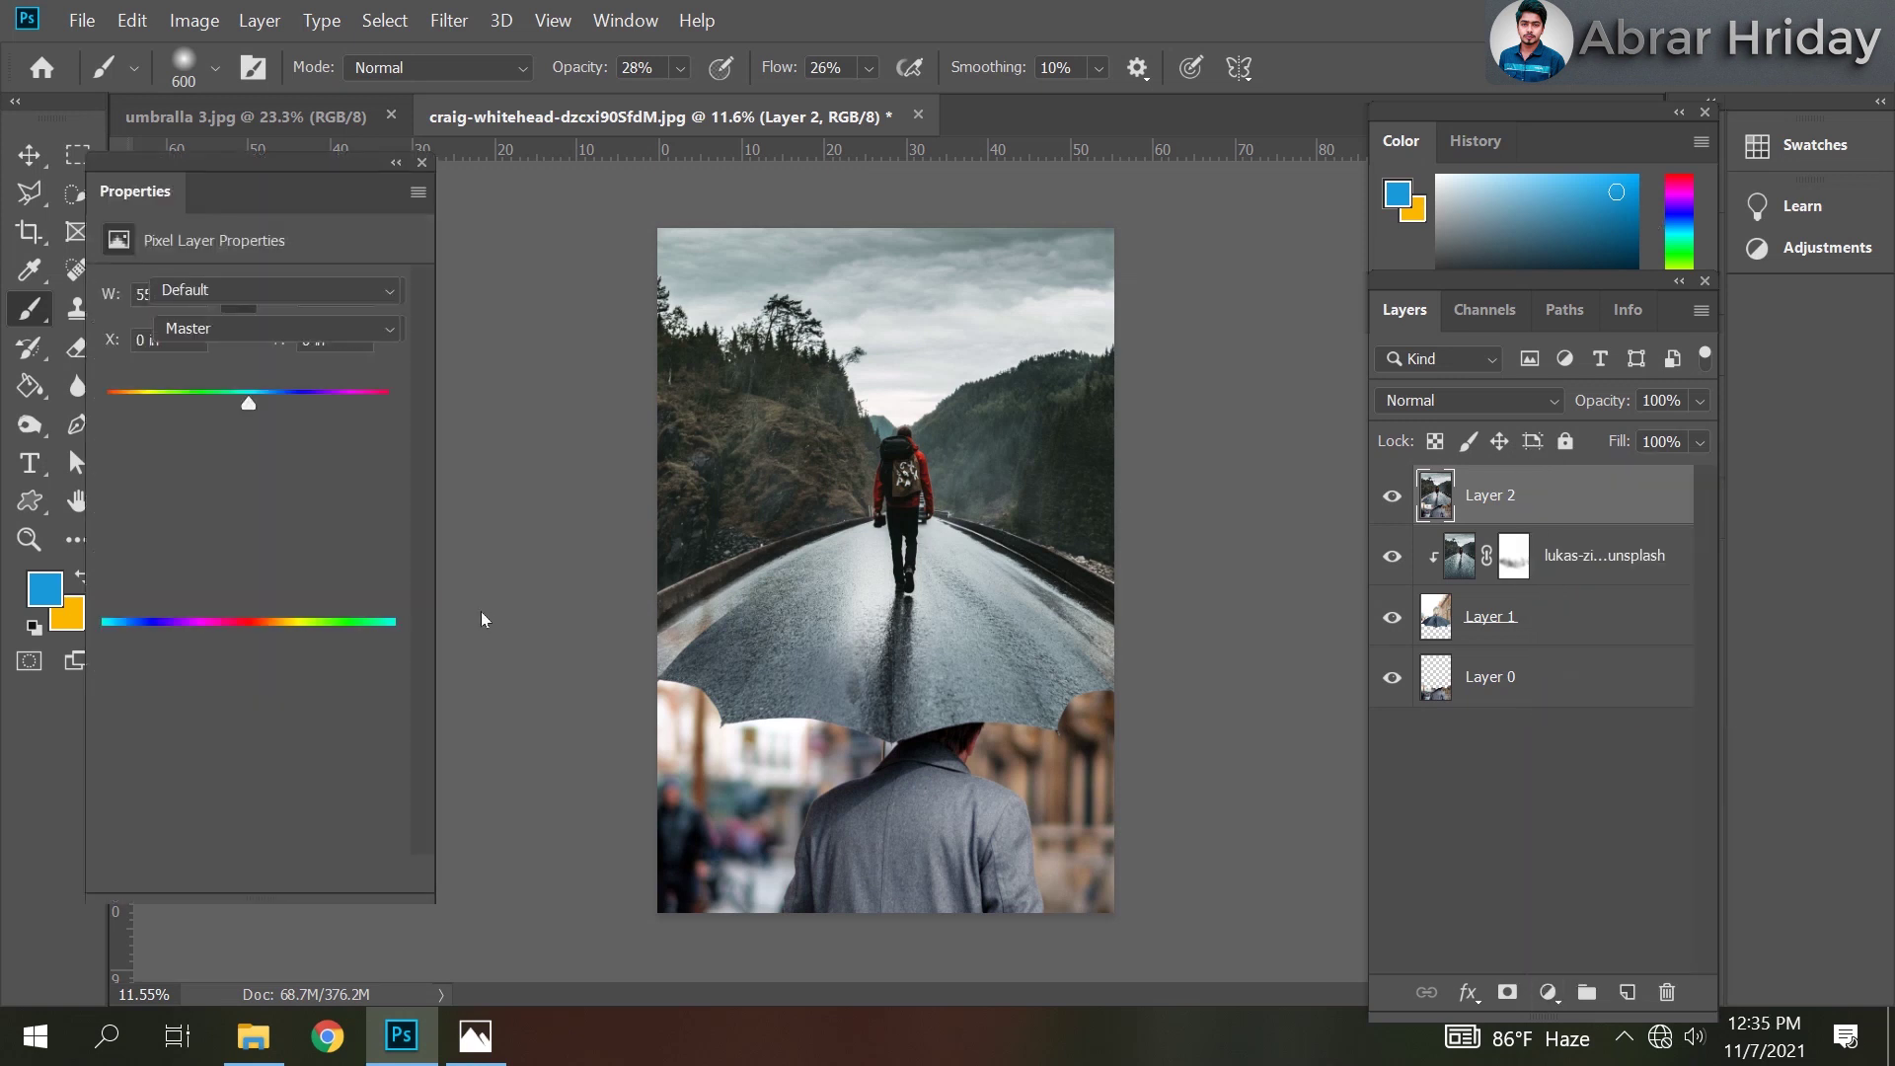
left_click_drag(249, 403, 254, 403)
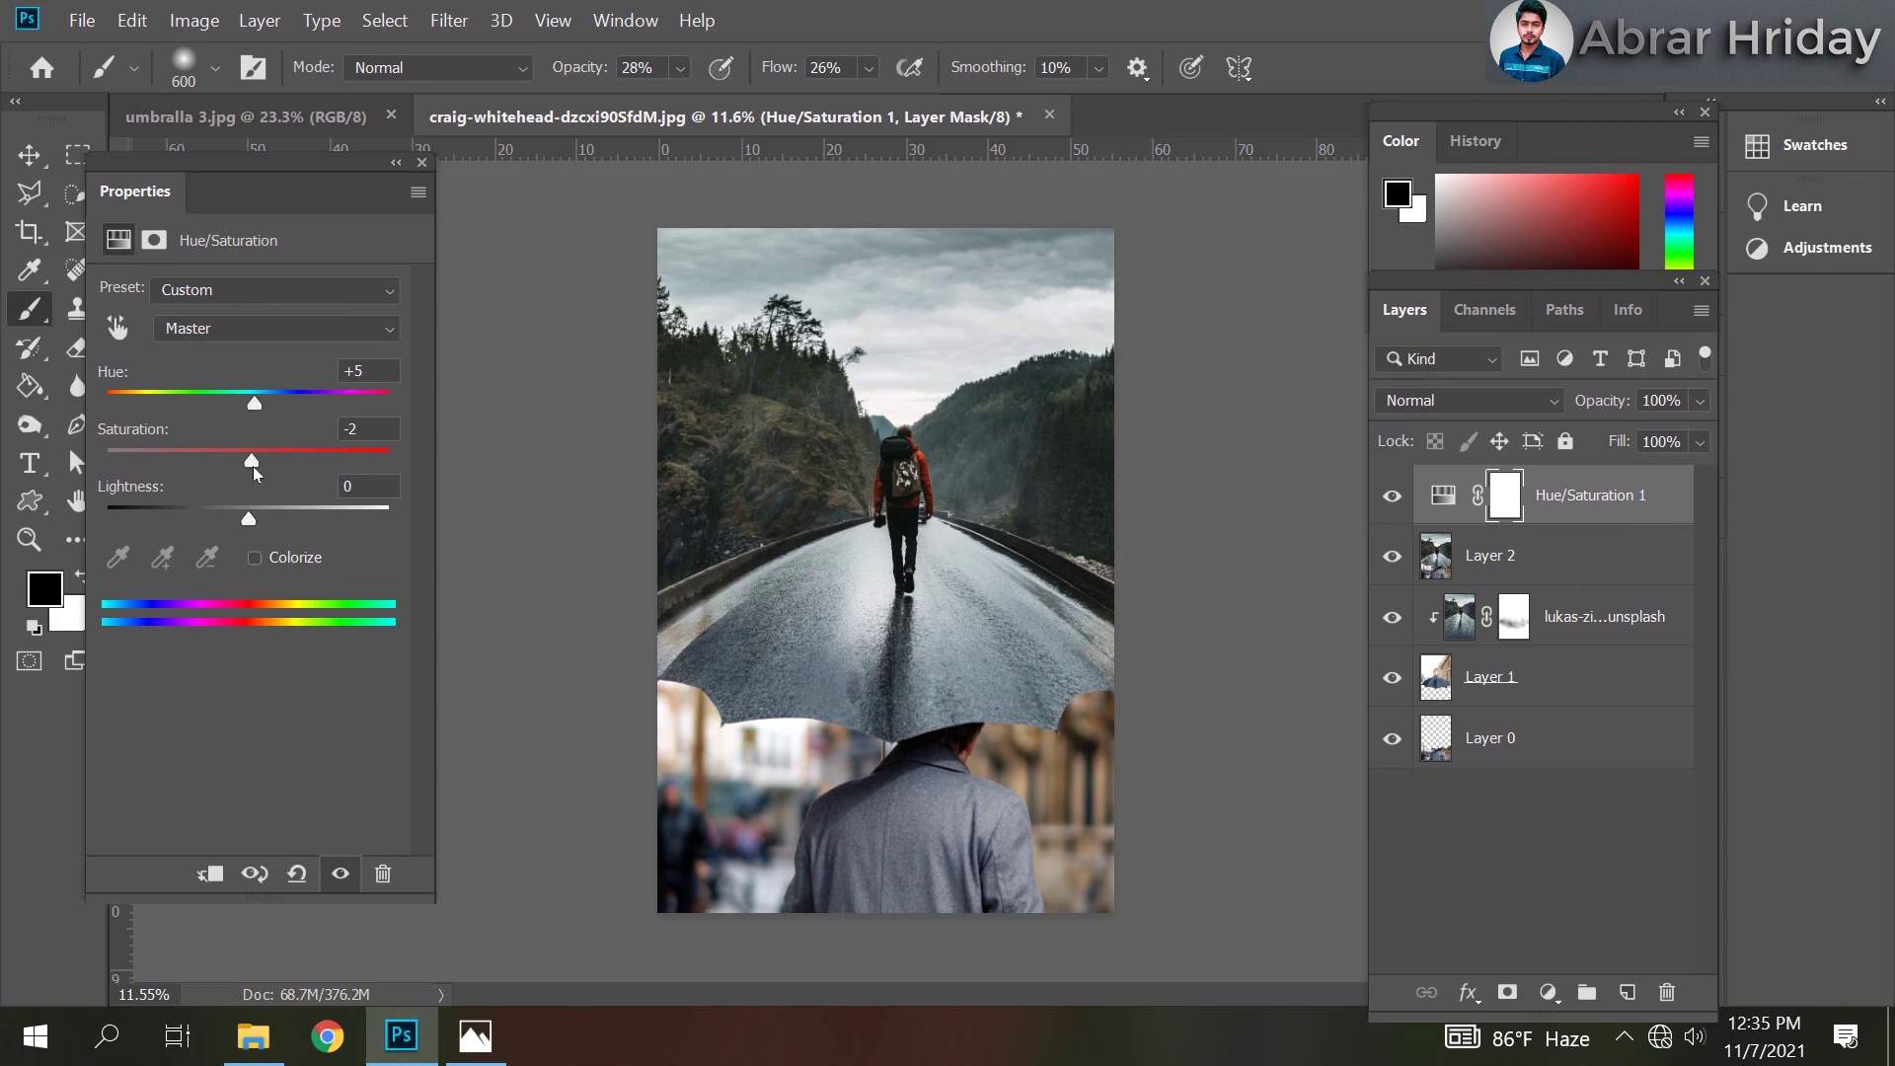
left_click_drag(258, 465, 253, 520)
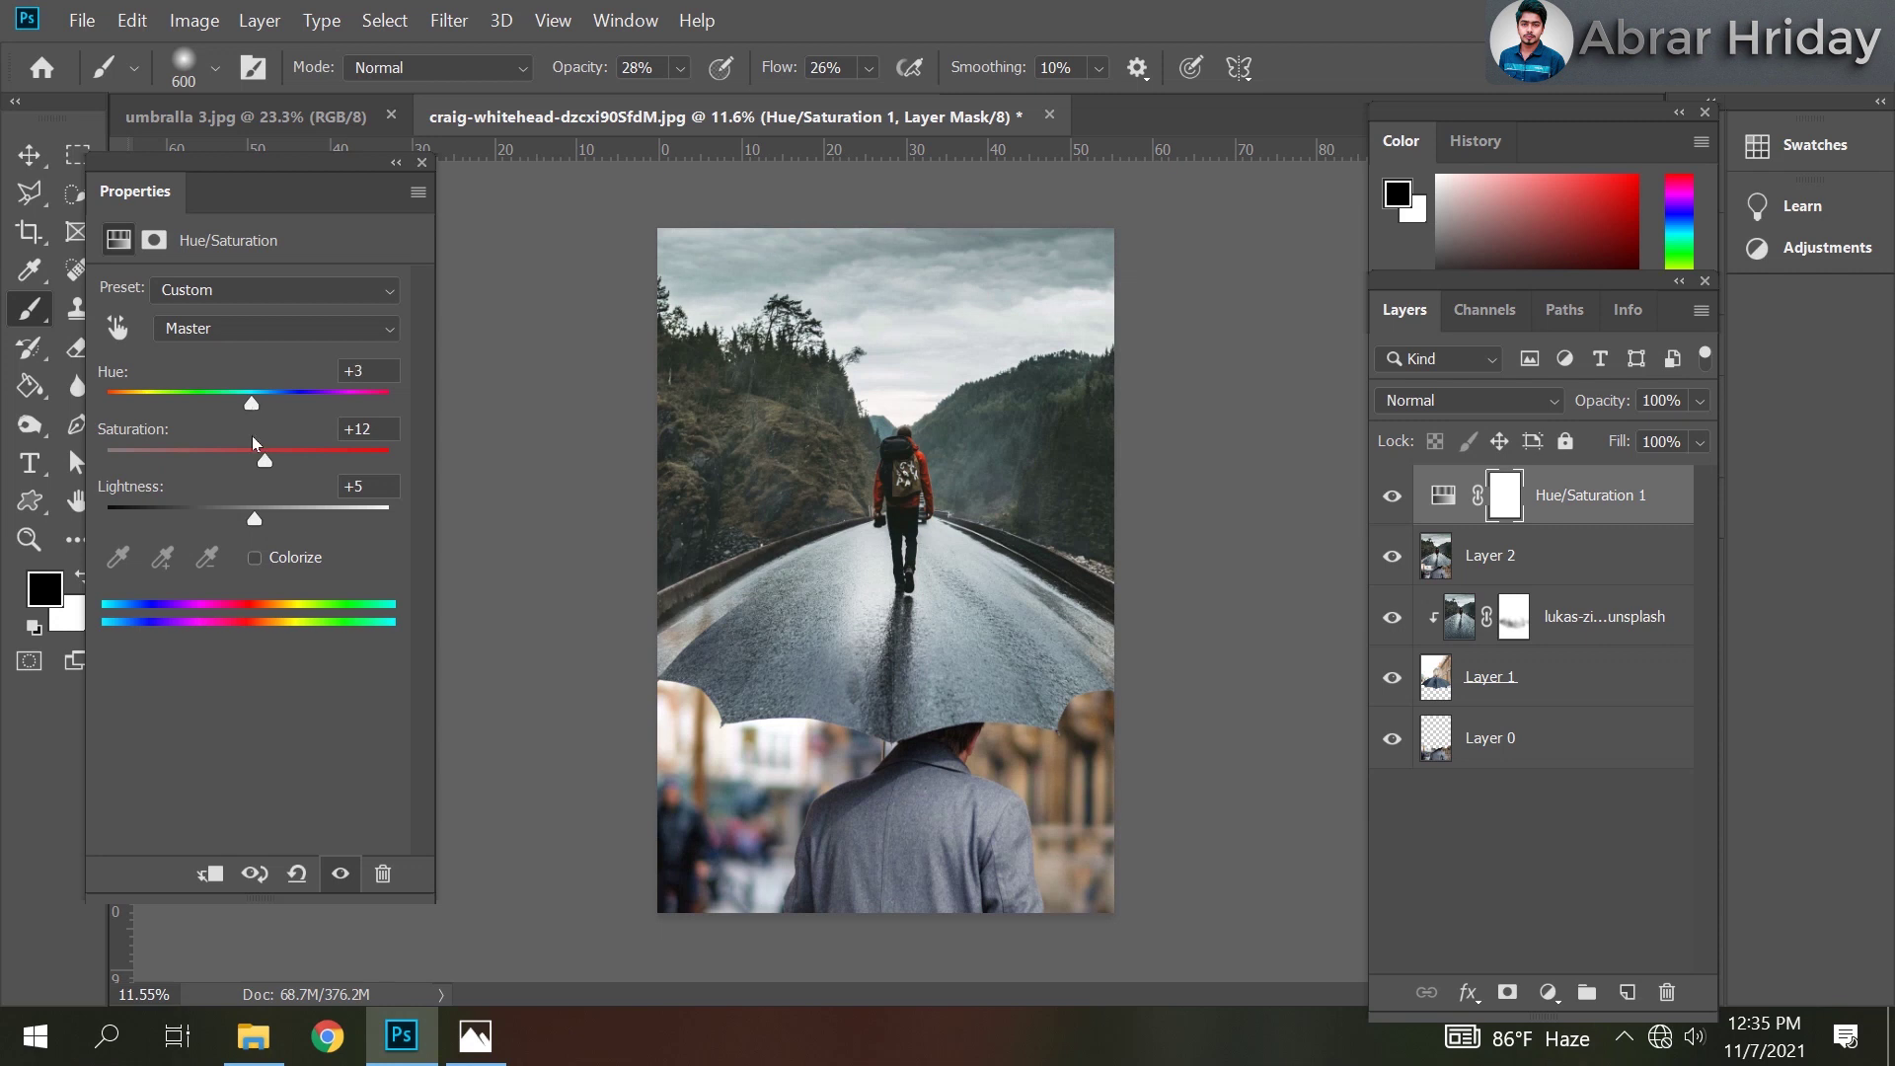
left_click_drag(257, 464, 253, 464)
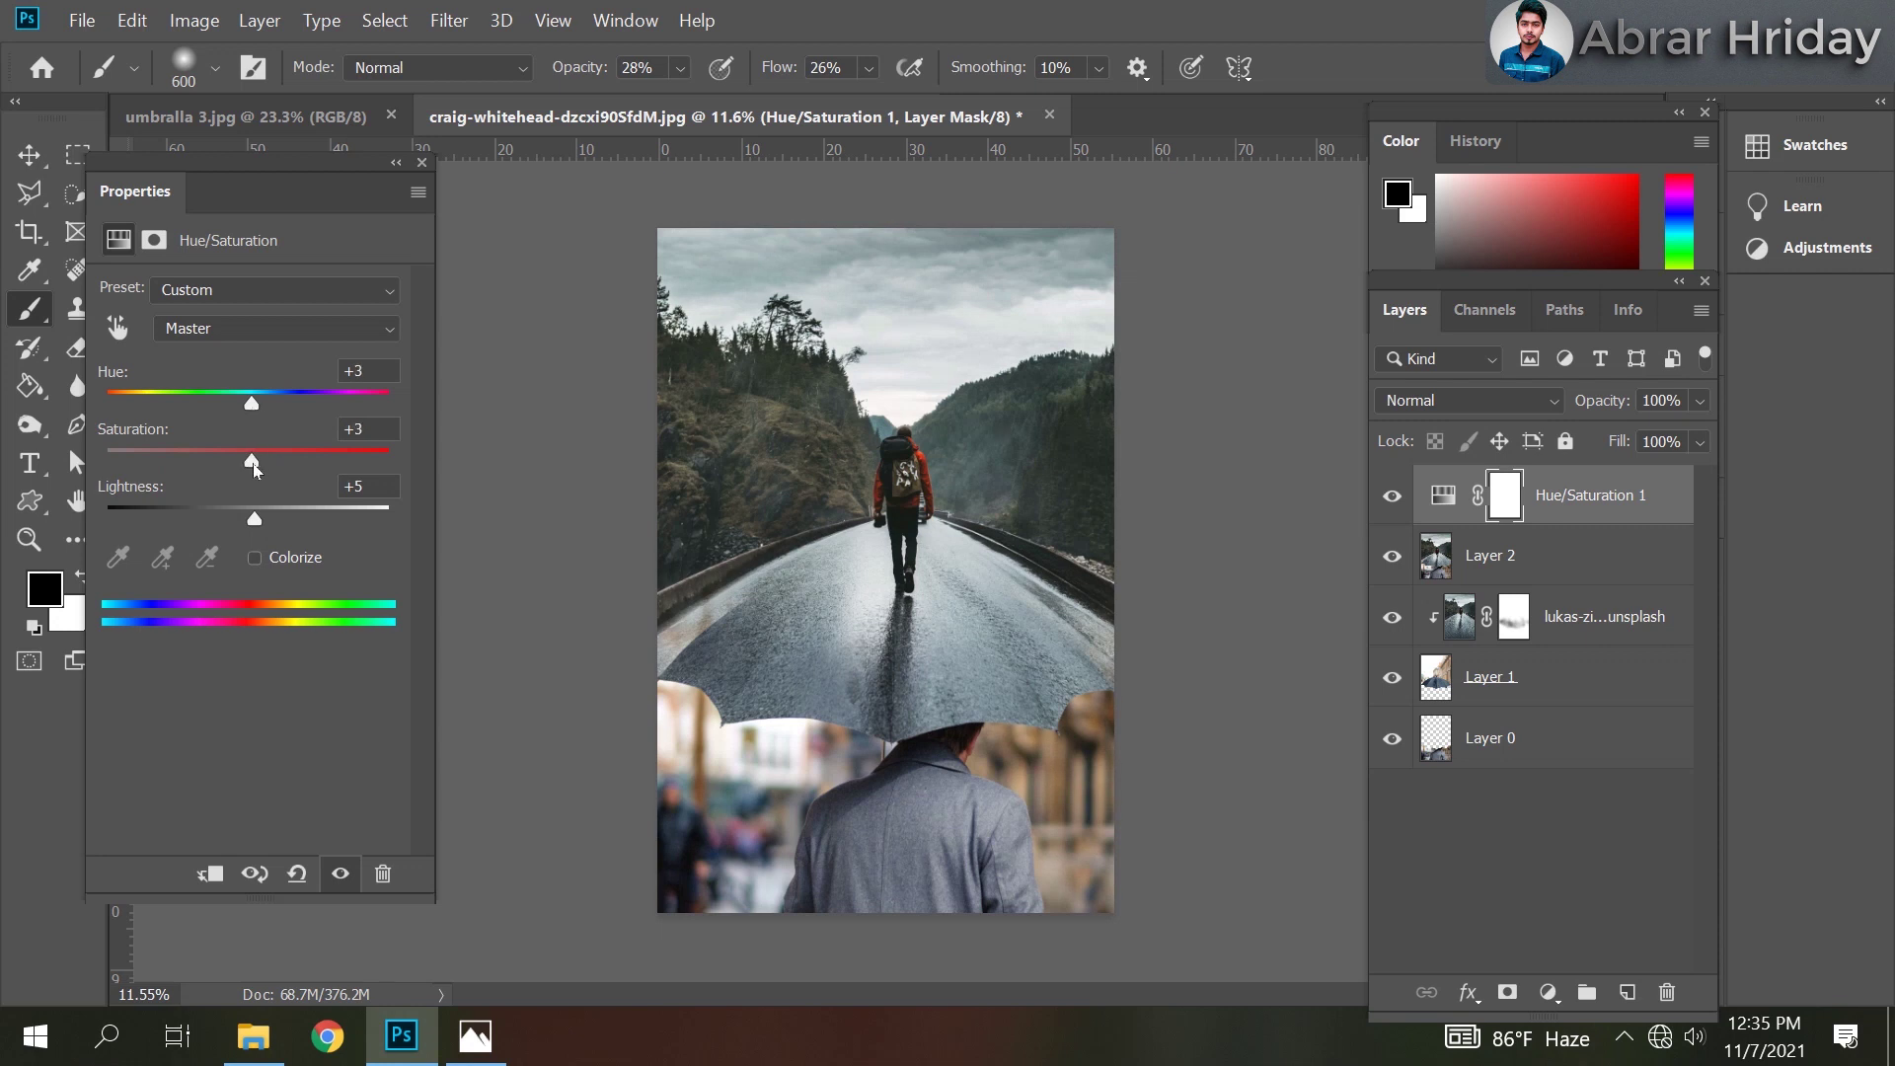
left_click(422, 164)
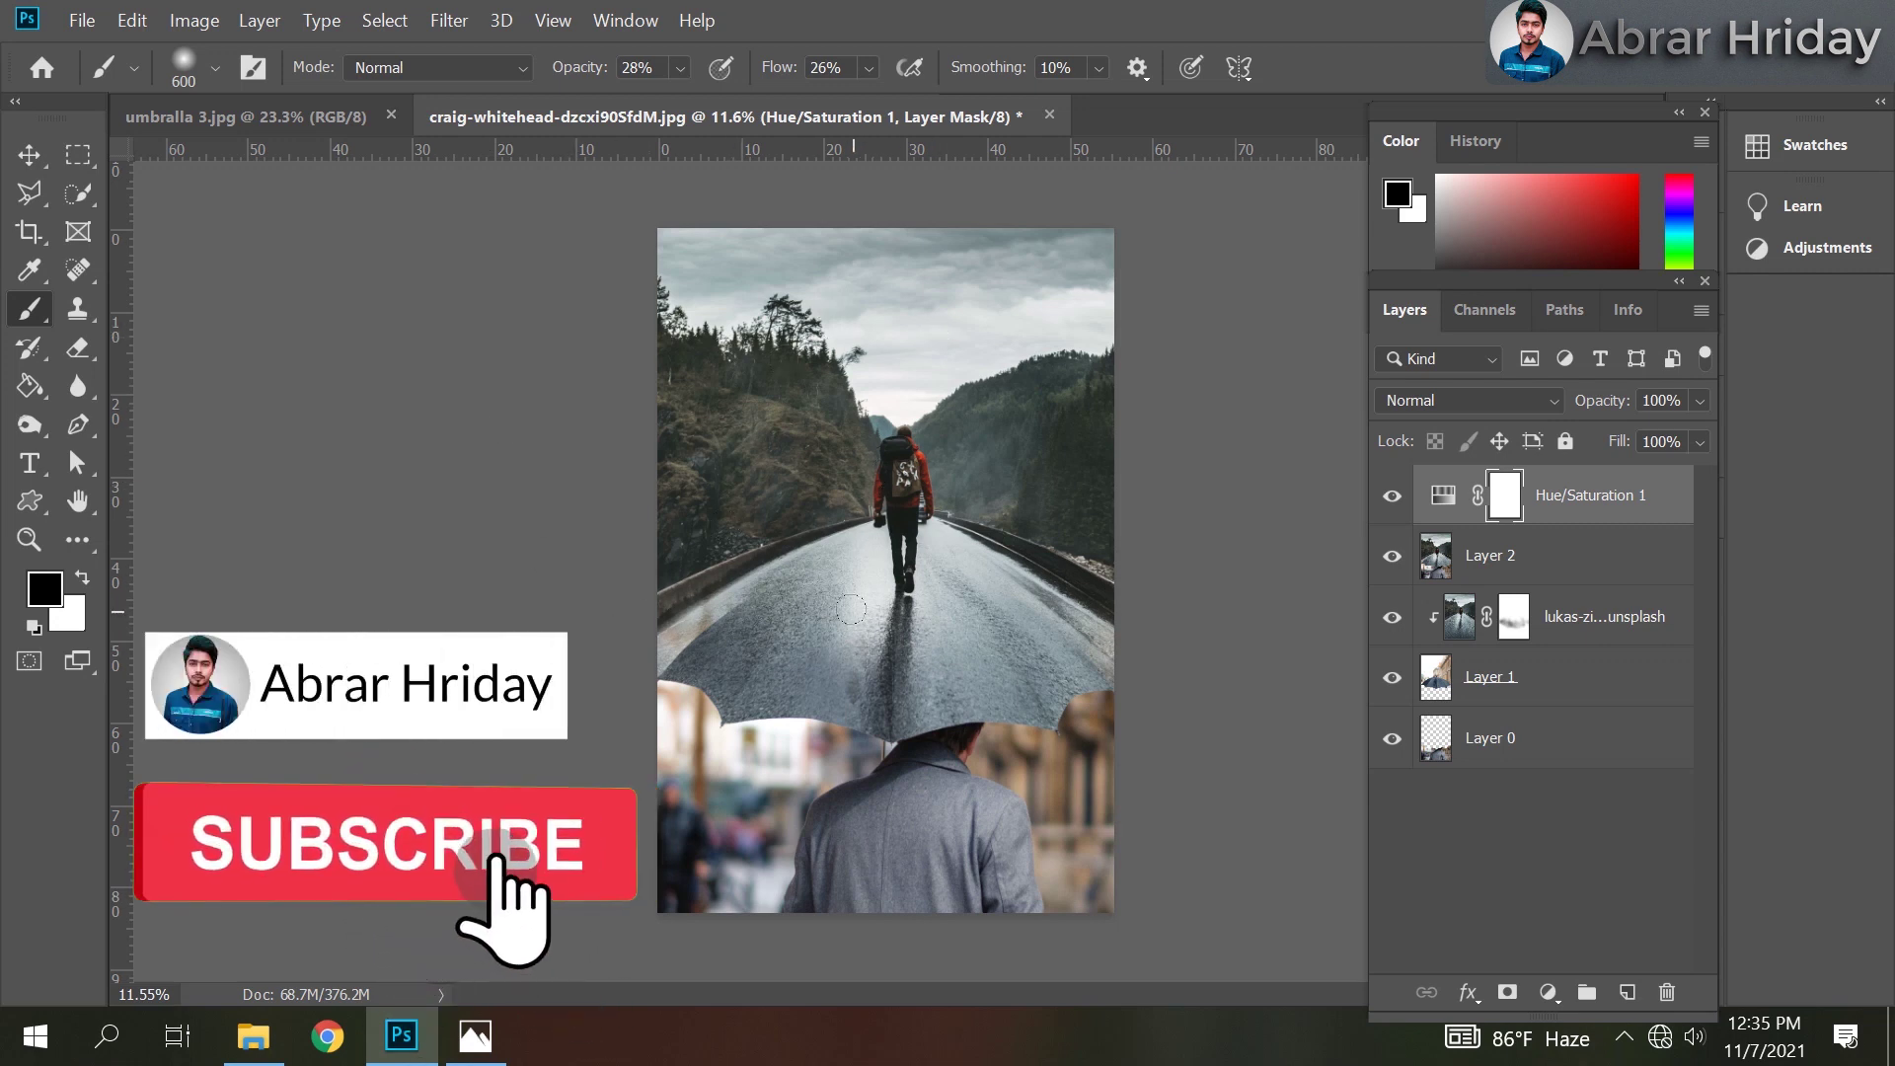
Save As a JPEG file named 'manipulatin' in New folder (5).
left_click(82, 20)
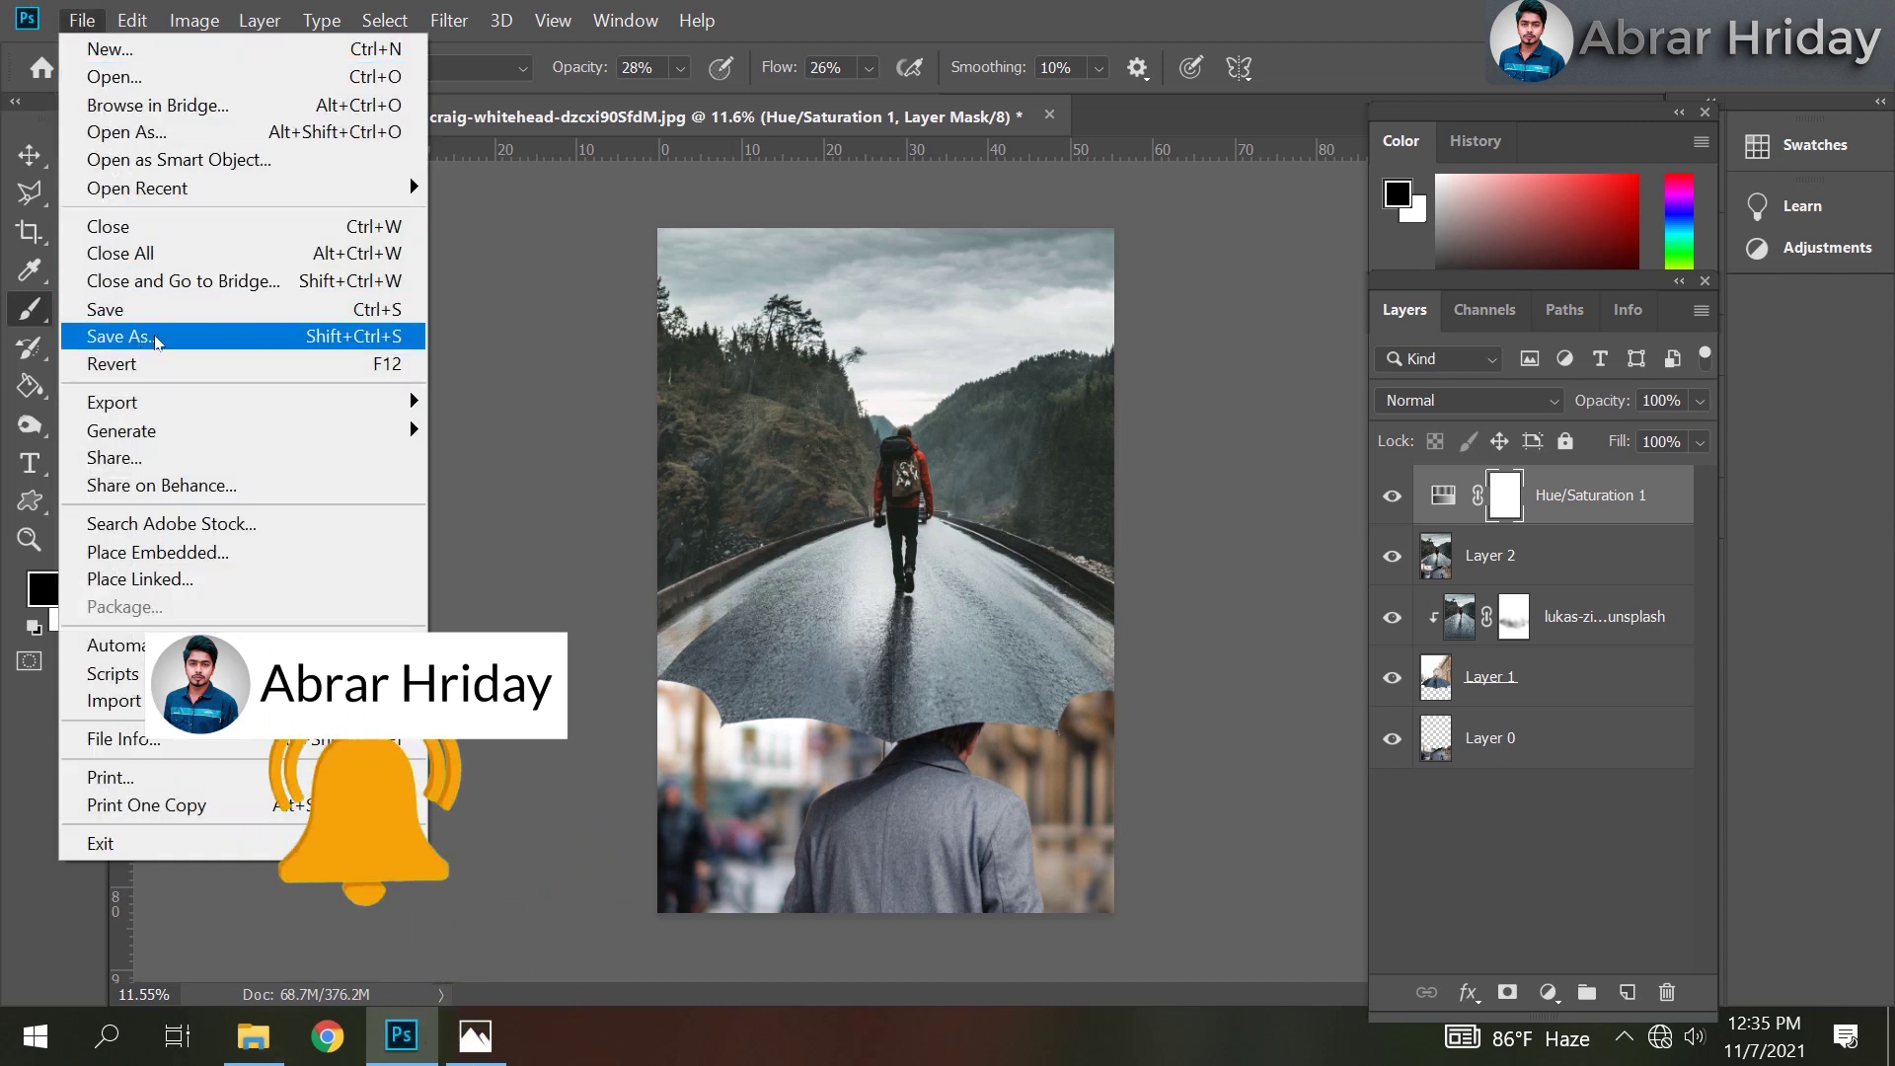
left_click(154, 337)
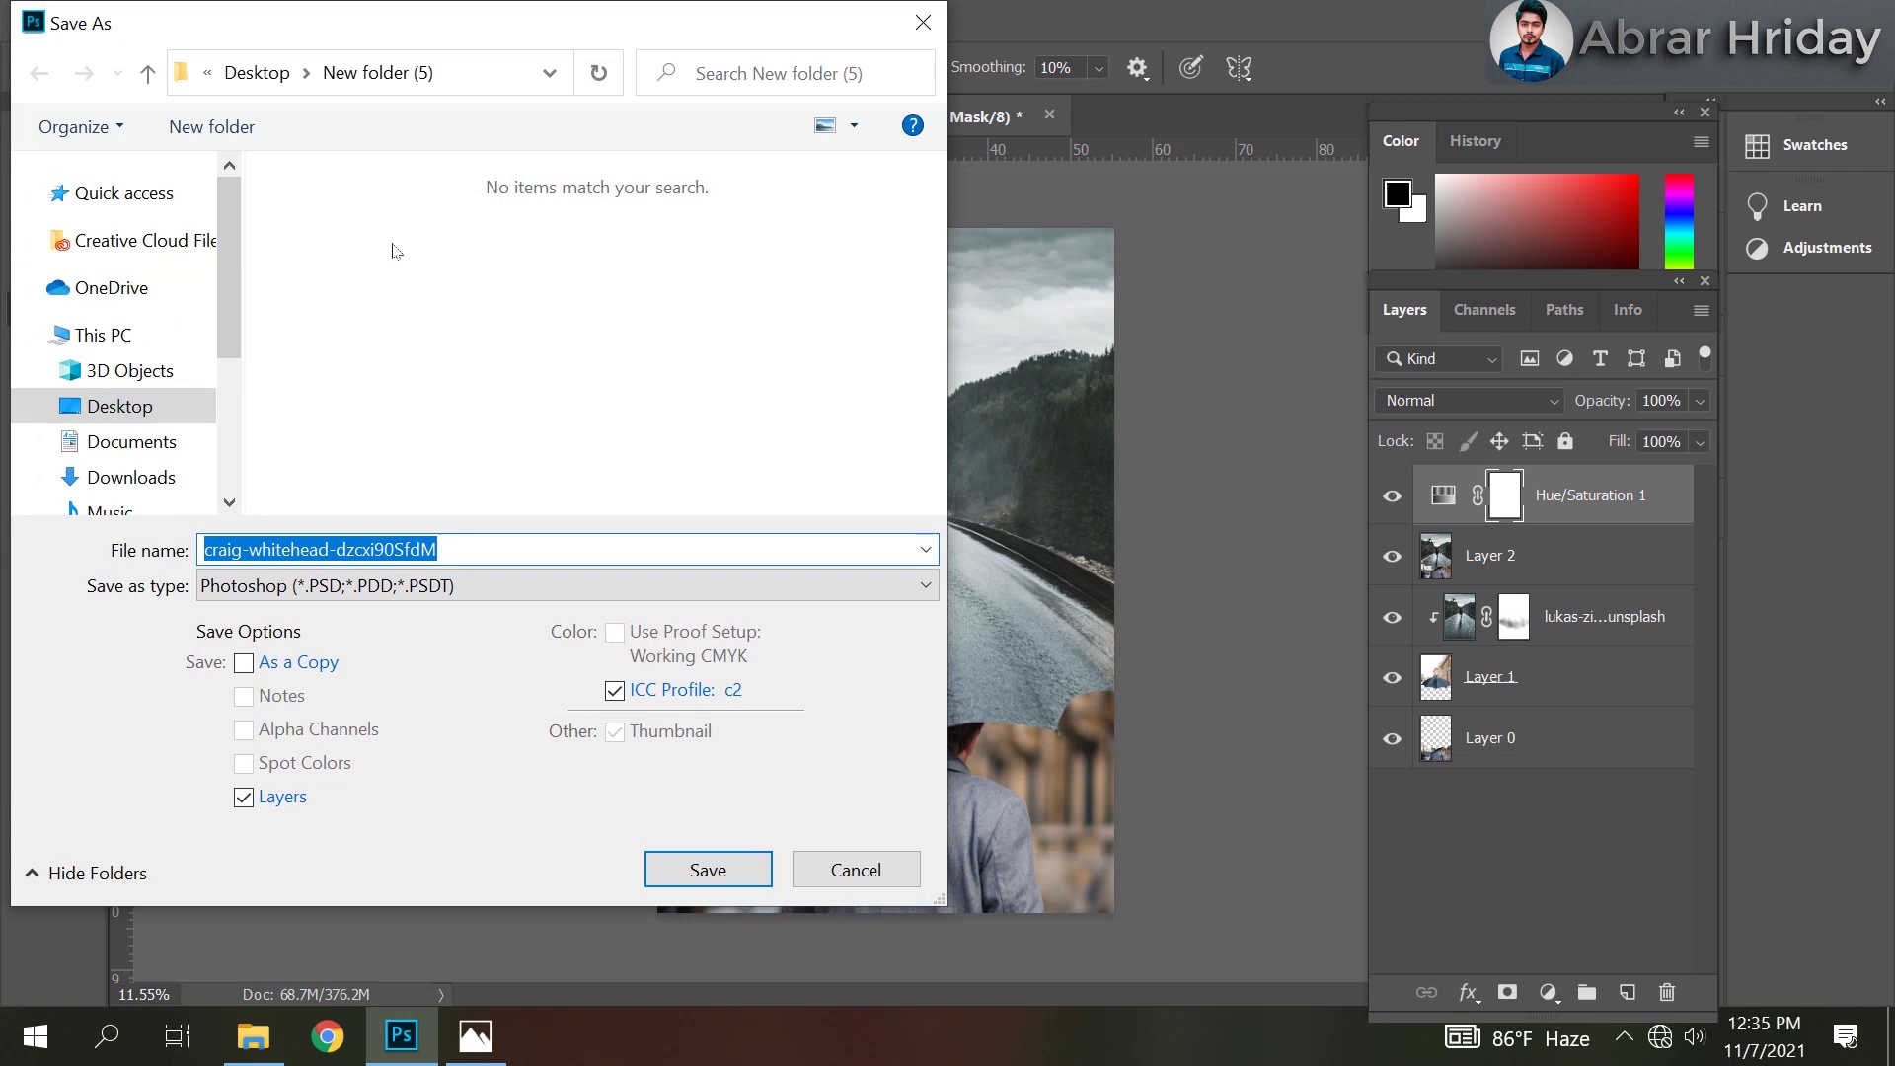
mouse_move(119, 406)
left_click(429, 585)
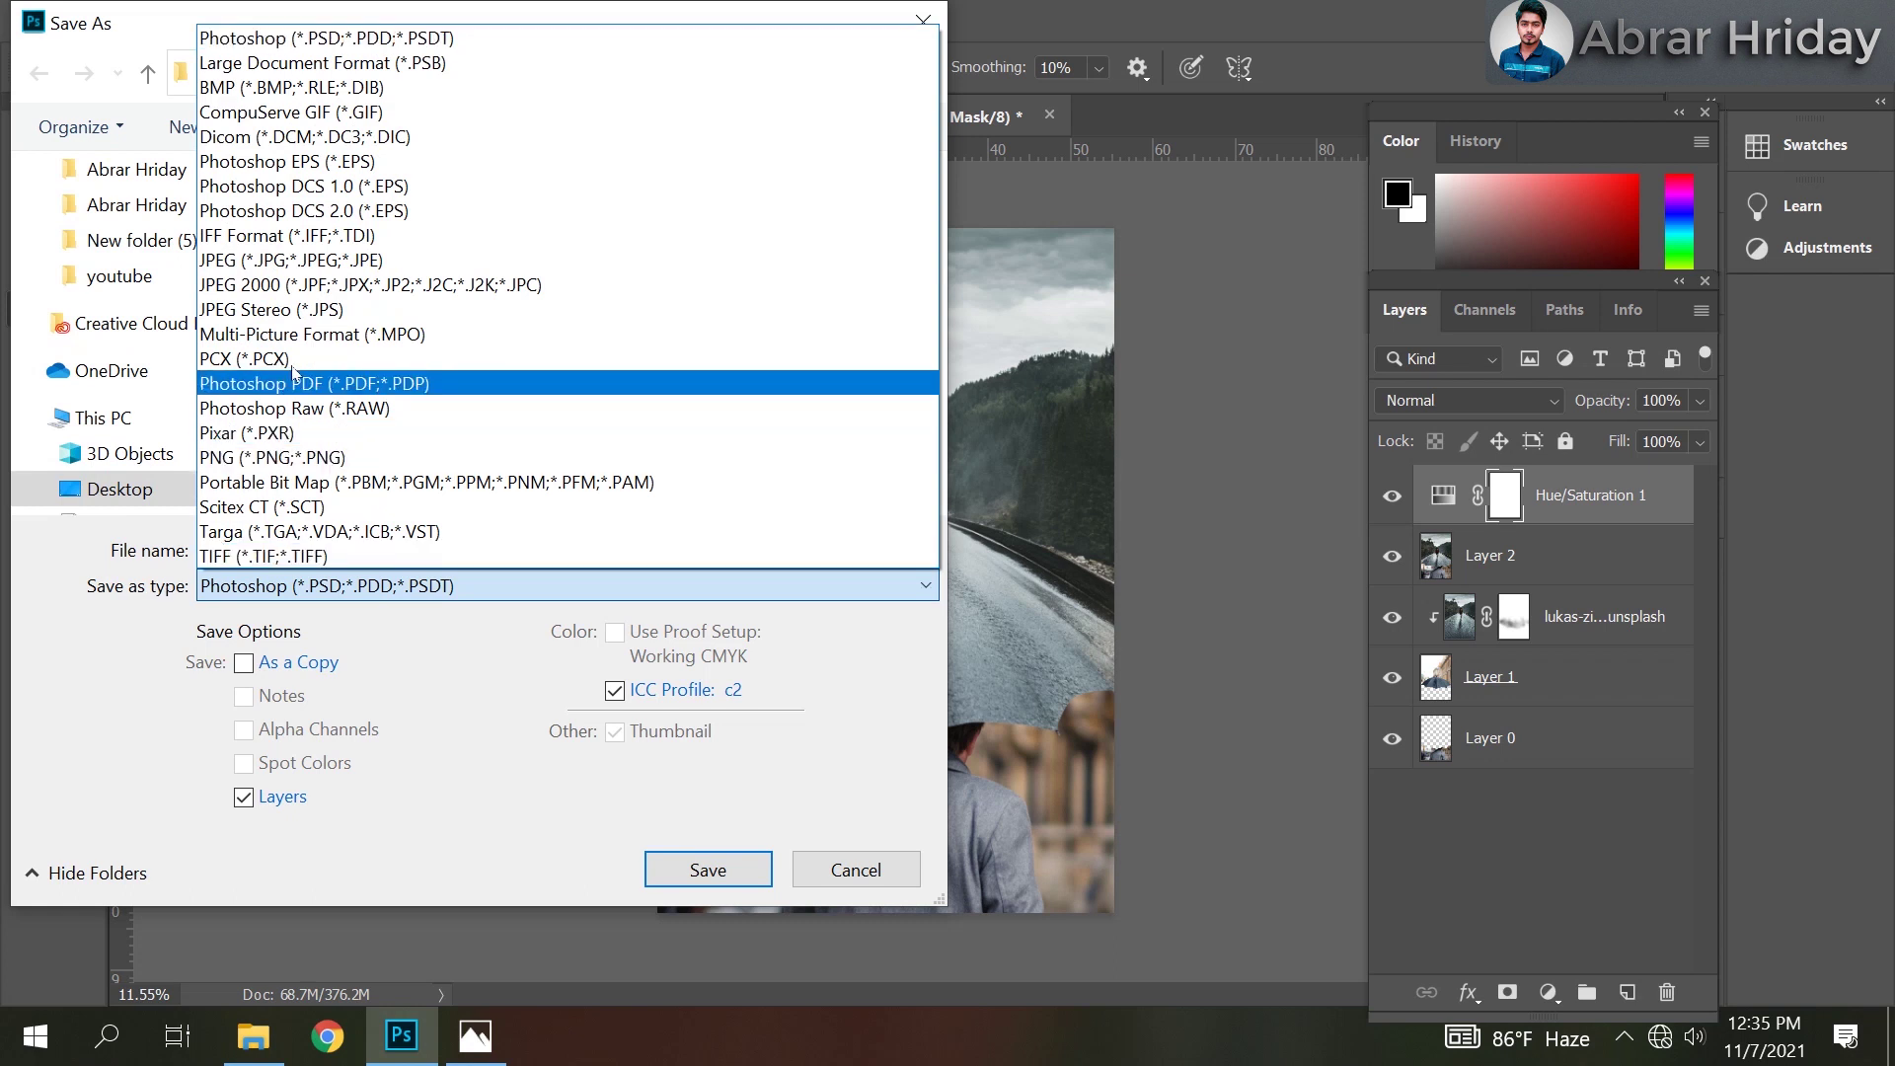
left_click(328, 260)
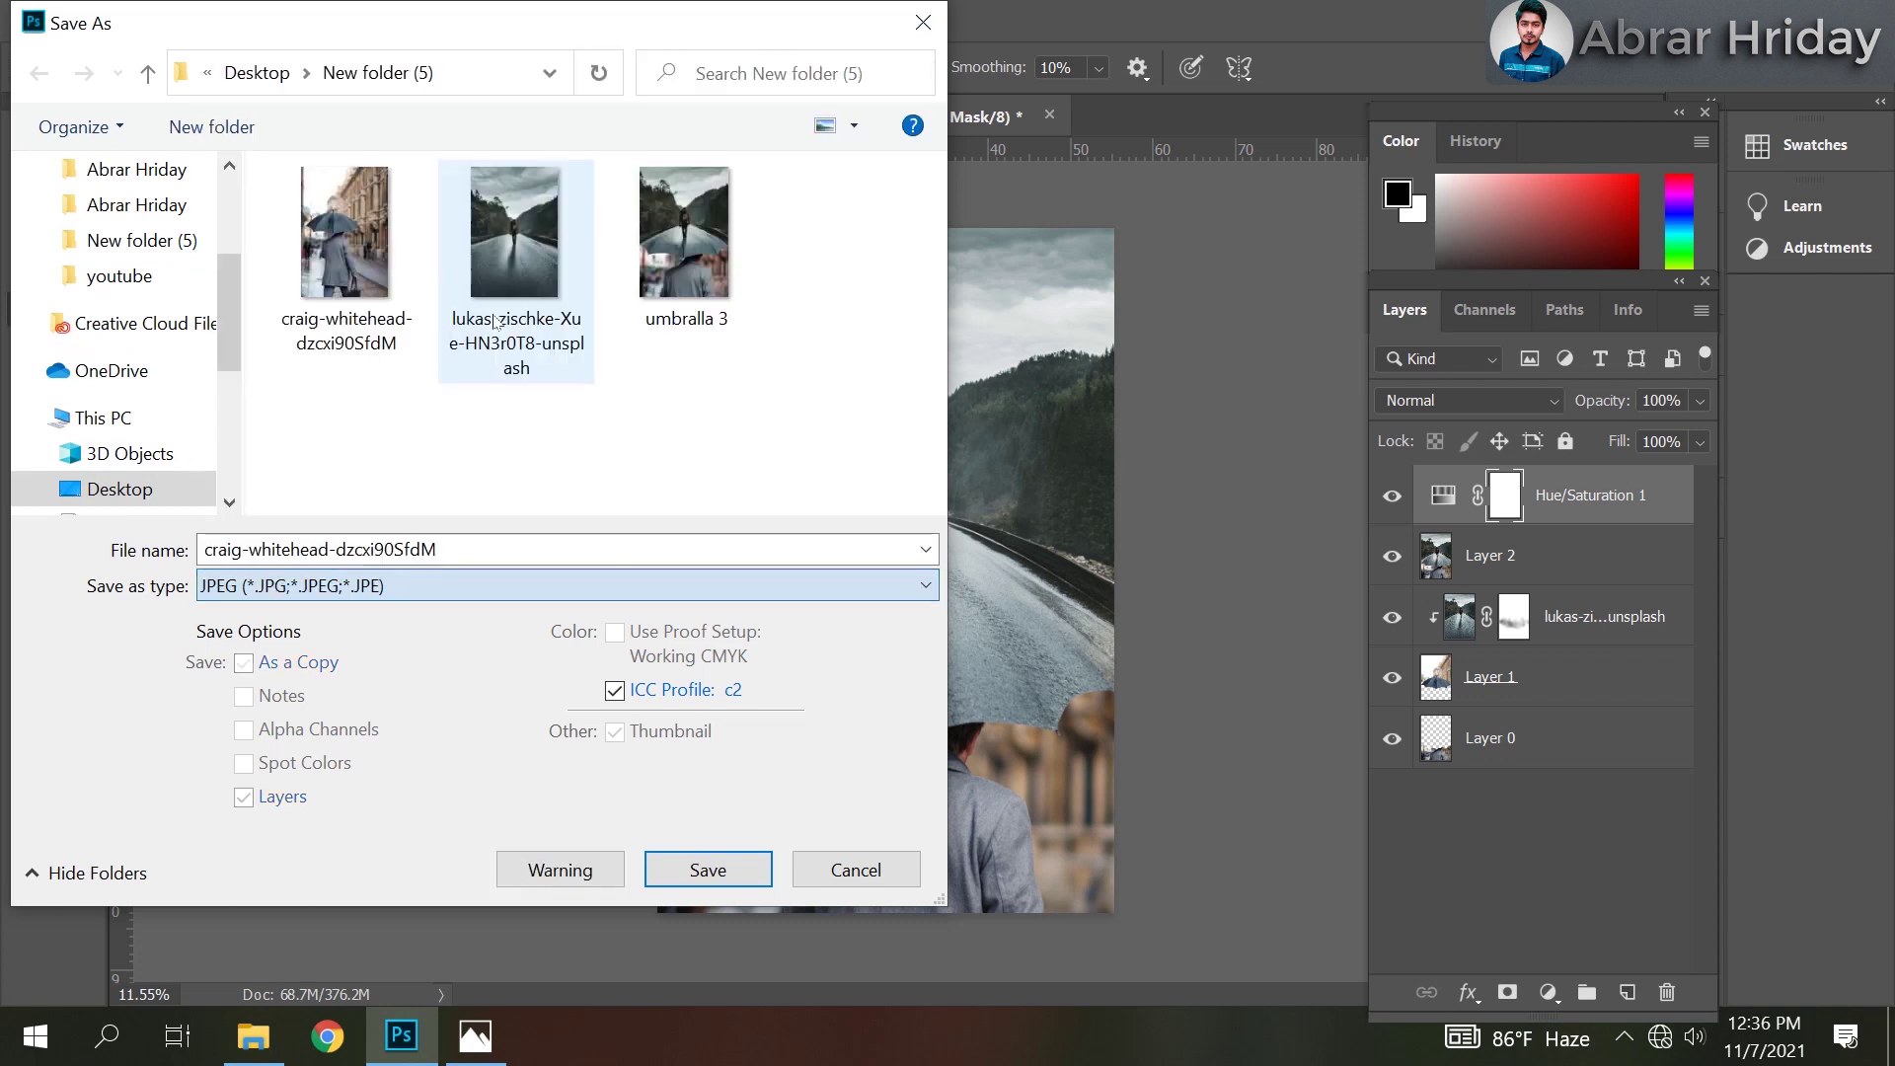
double_click(430, 546)
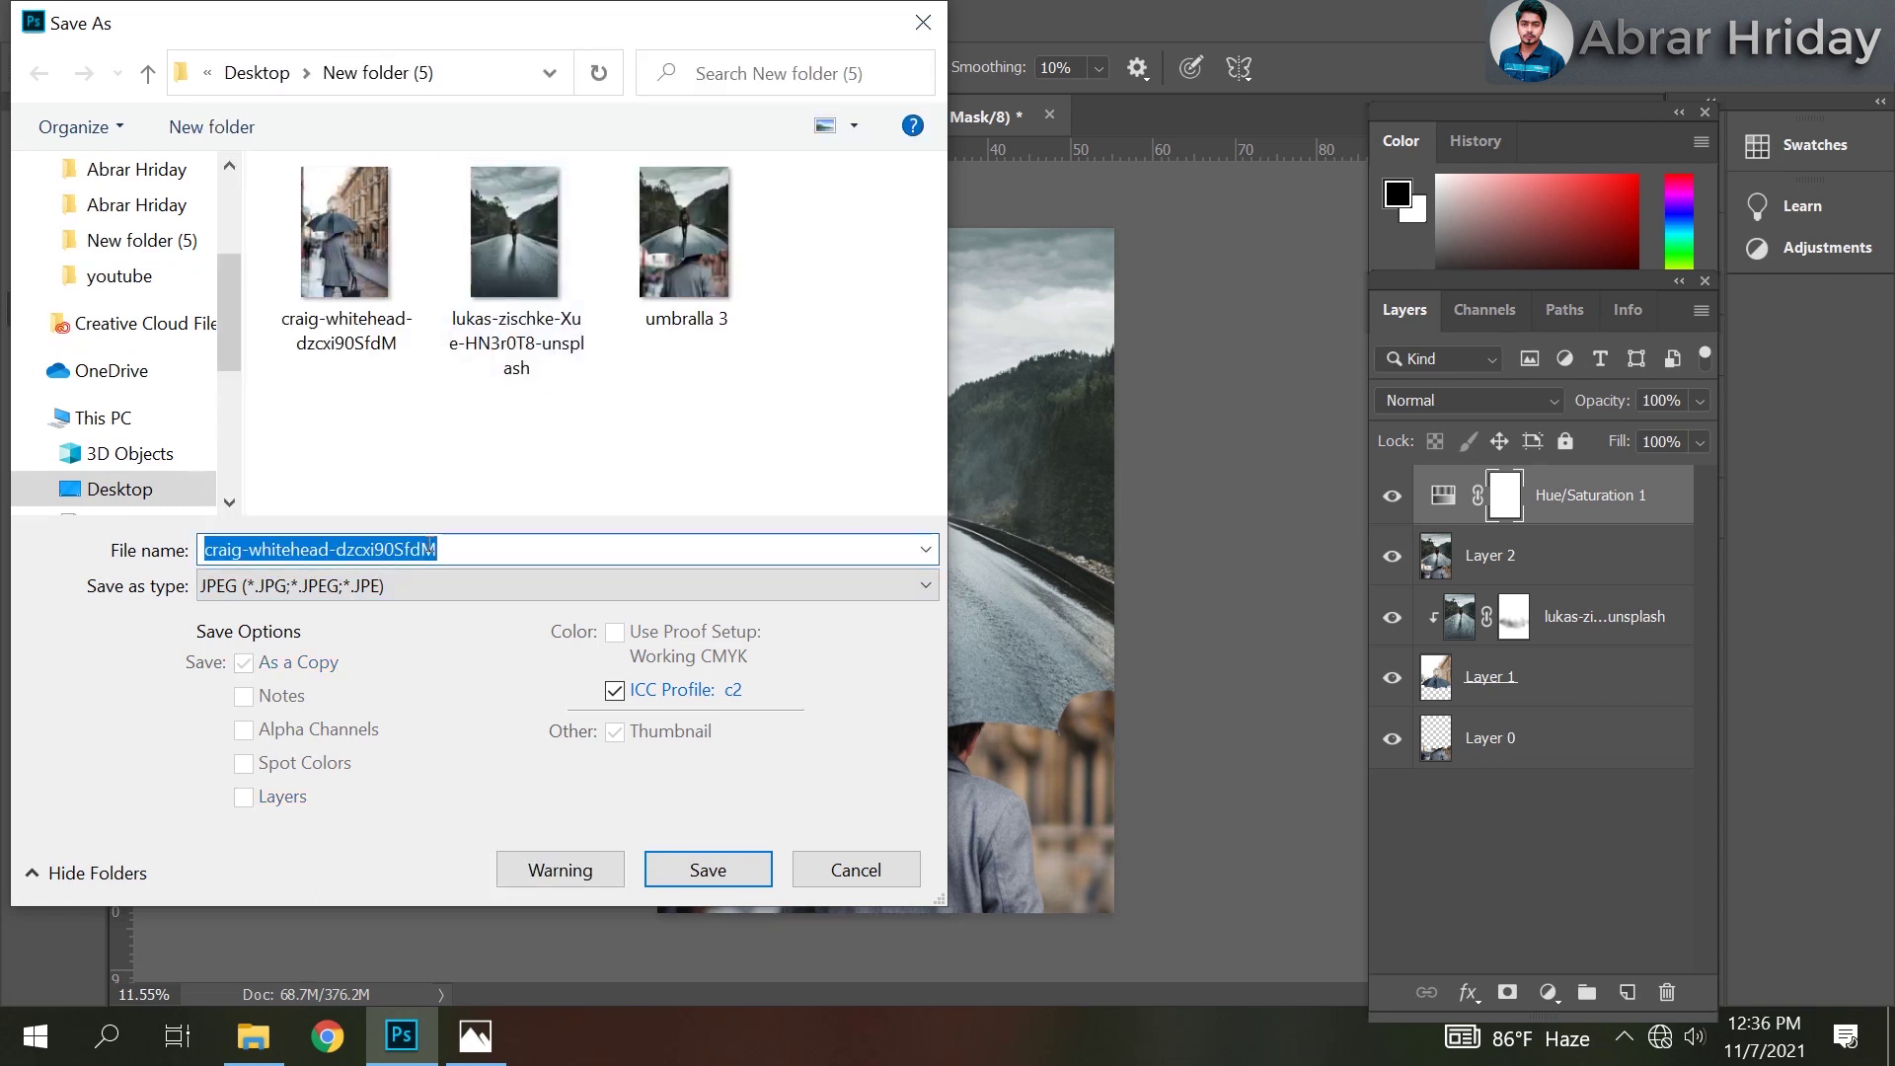
type("manipulatin")
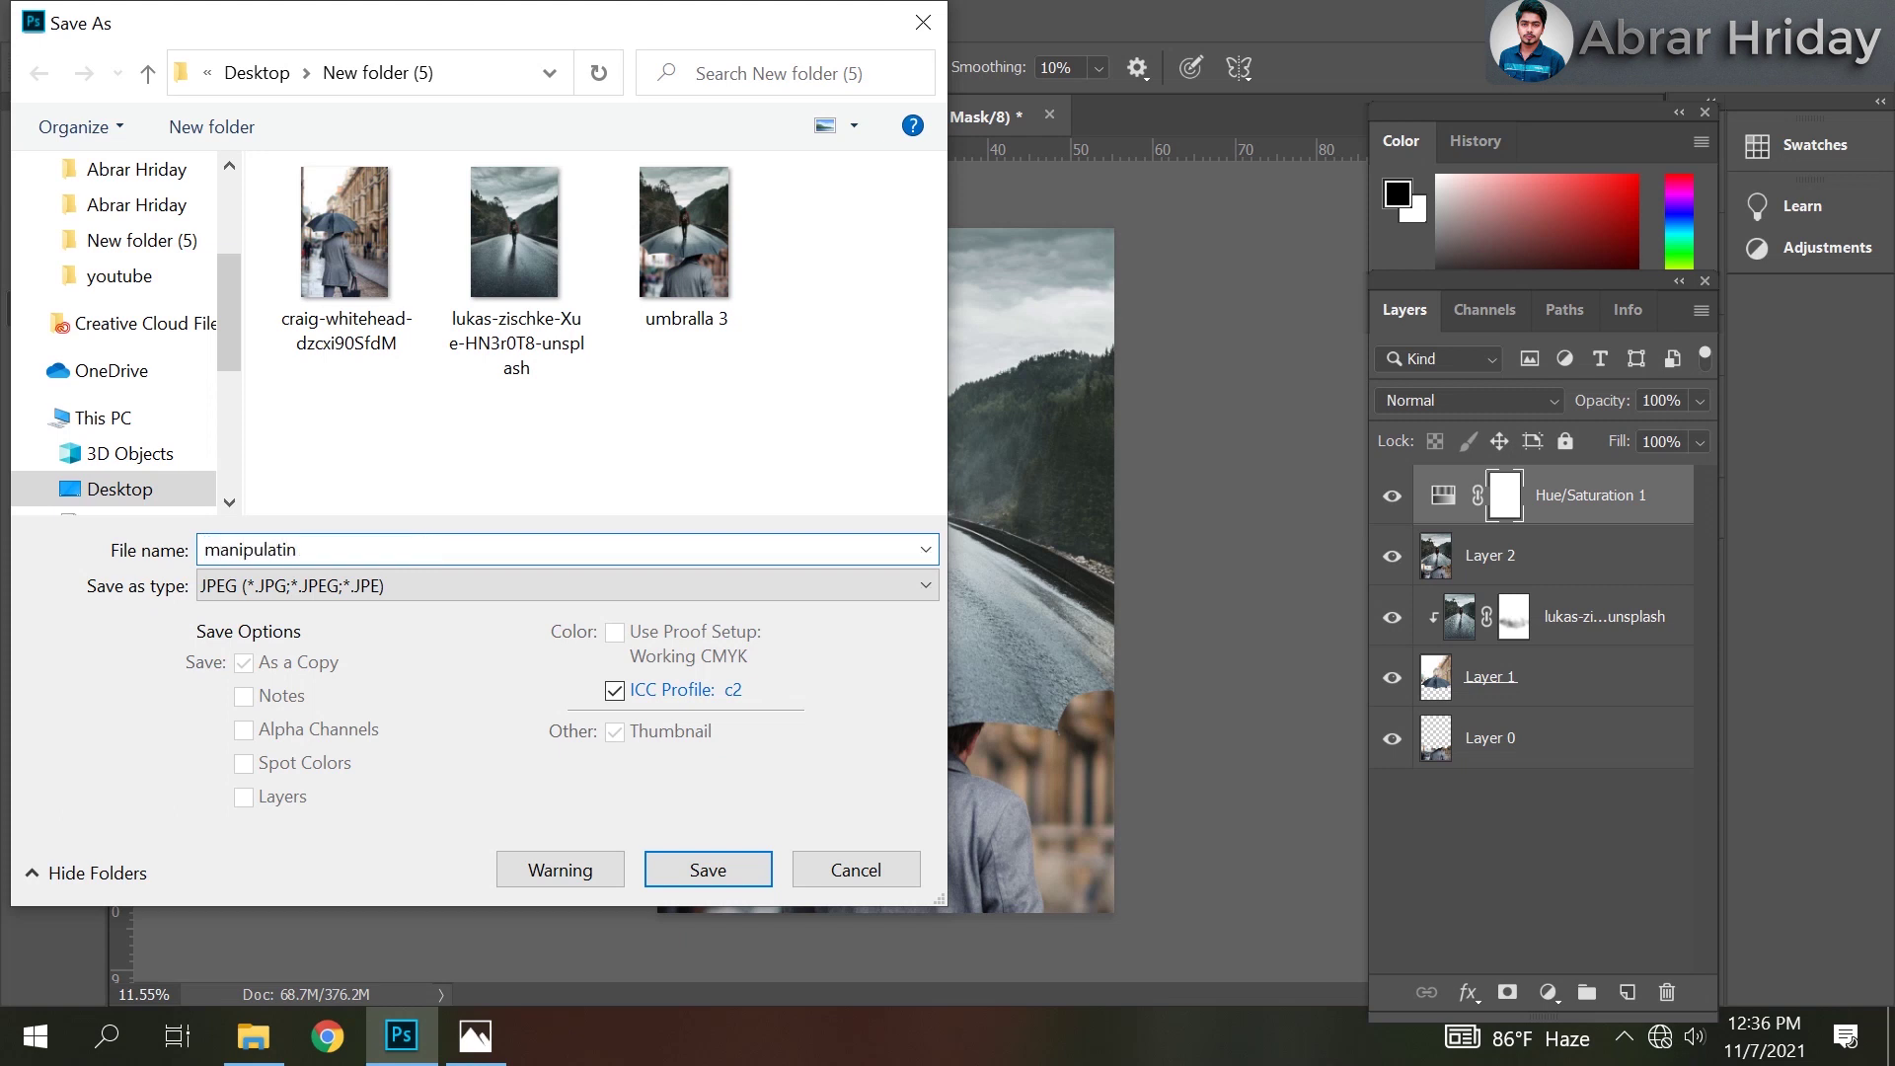
left_click(733, 874)
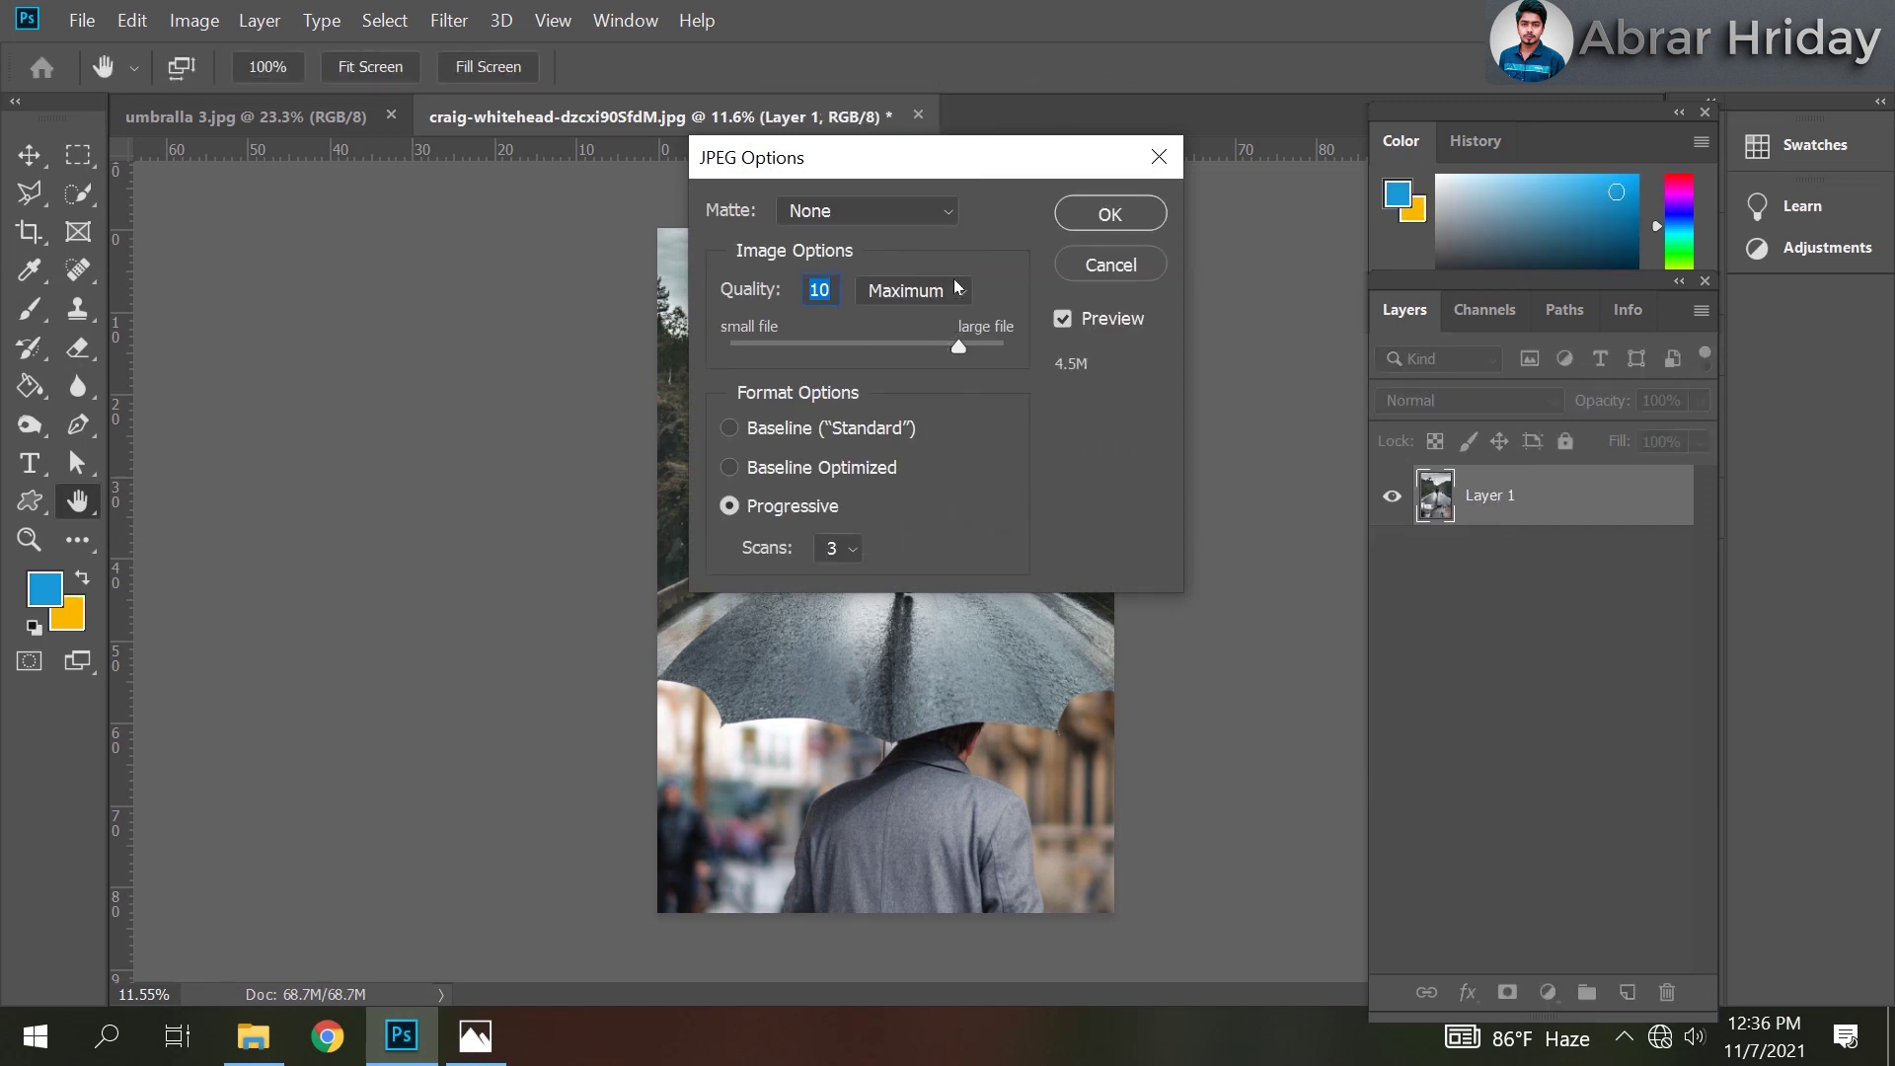
Accept JPEG Quality 10 (Maximum) to complete the save.
left_click(1110, 215)
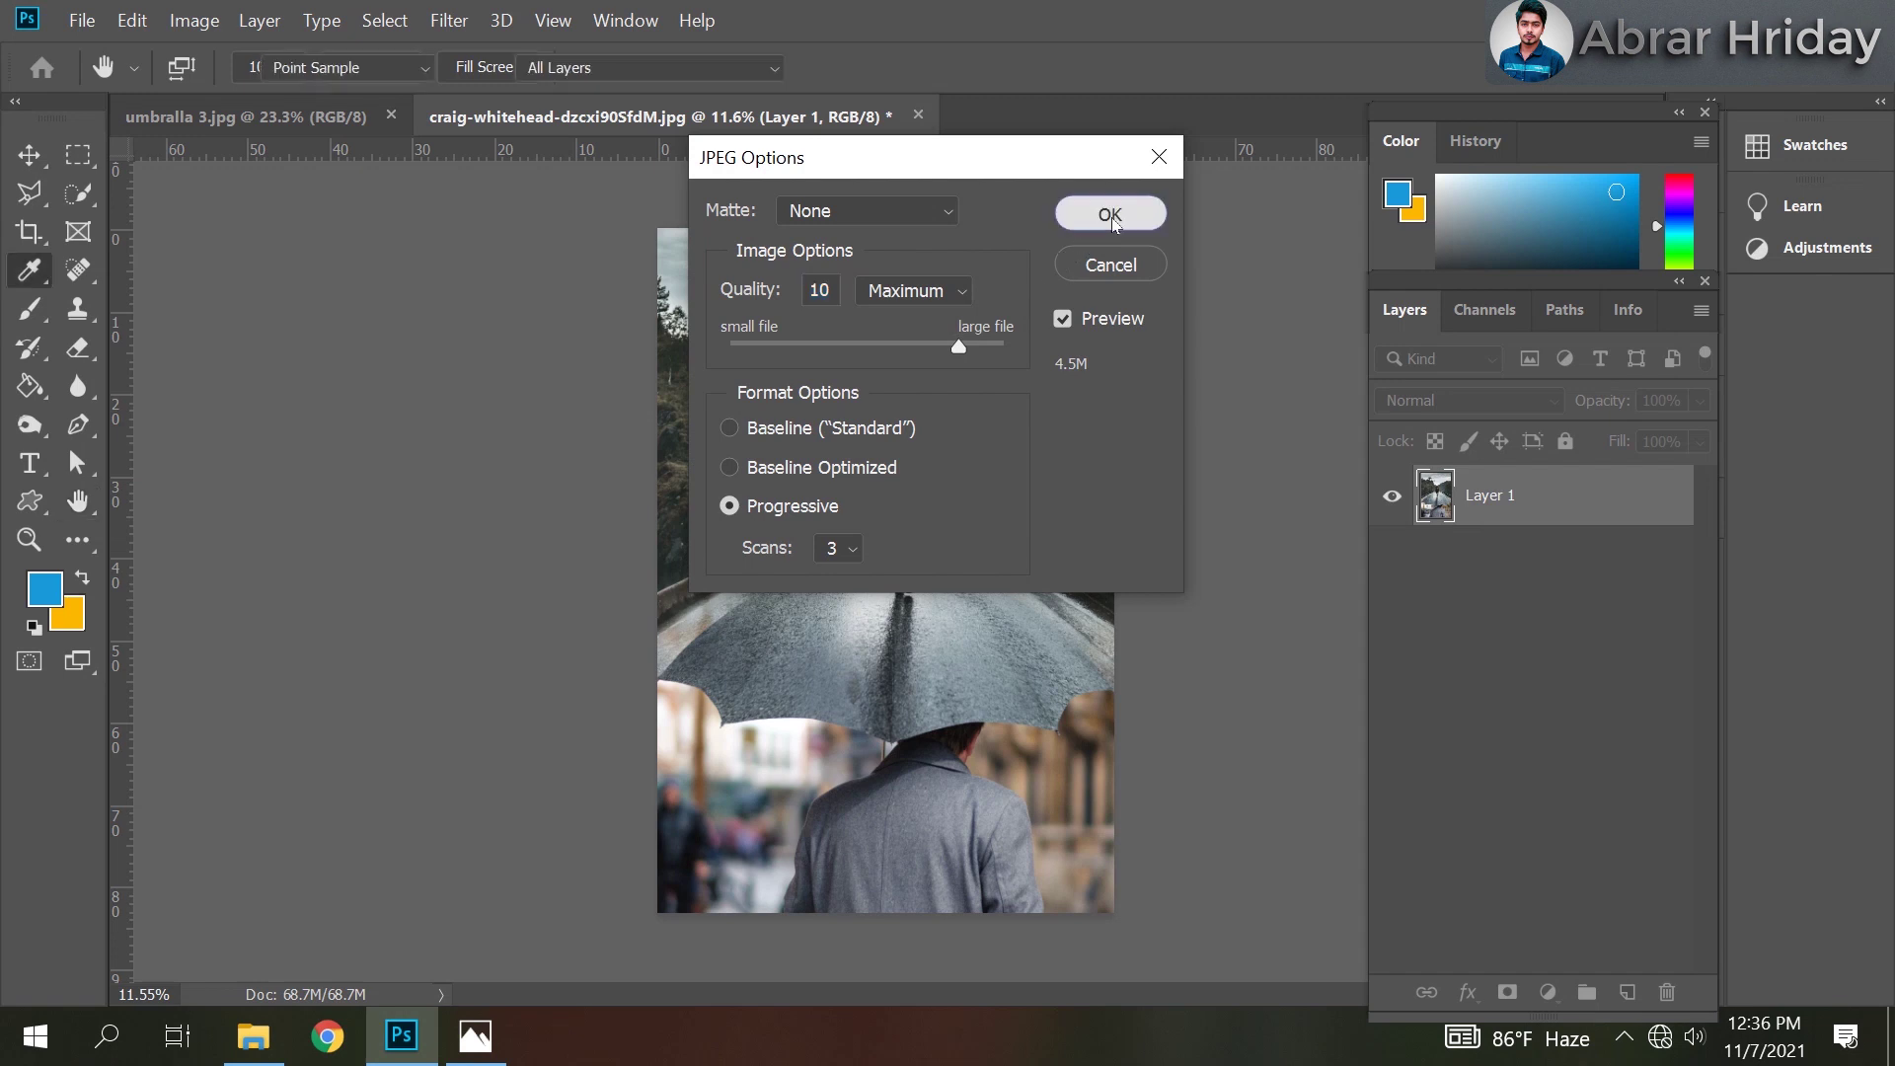